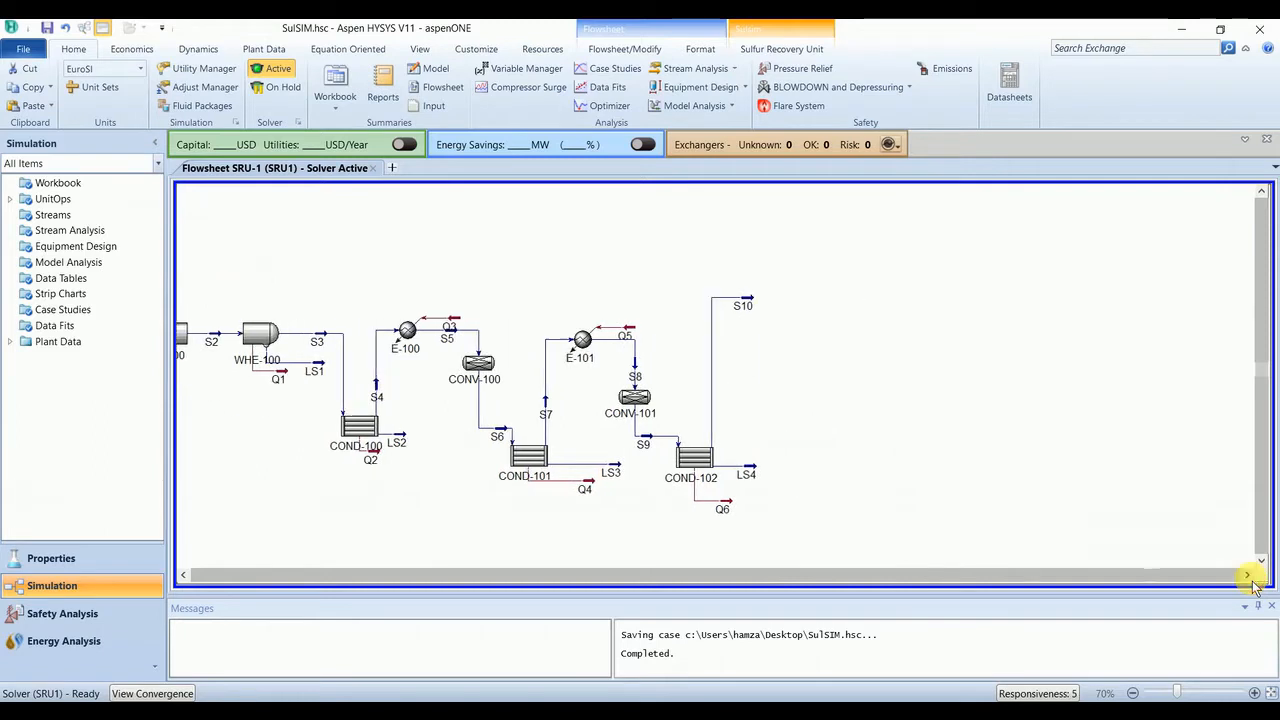
- Add a reducing gas generator beyond stream S10 in the SRU-1 flowsheet and place a hydrogenation bed below it
{"action": "left_click", "coordinate": [1134, 693]}
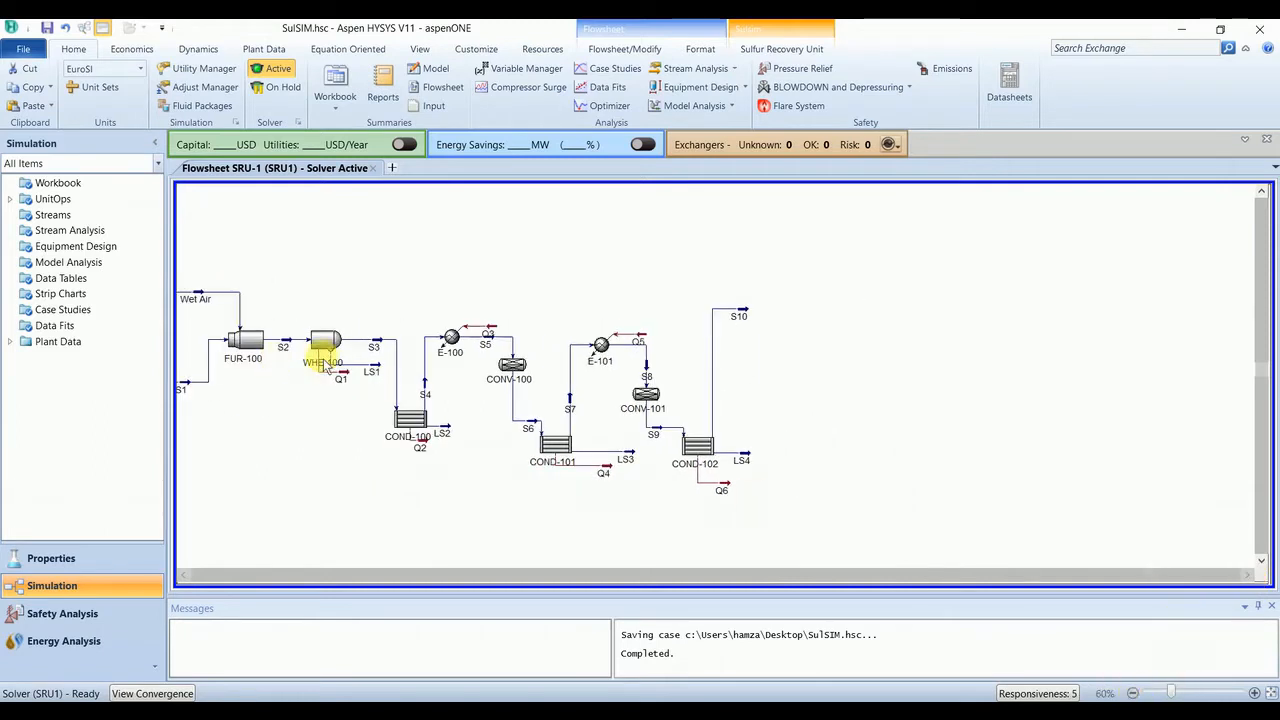
{"action": "mouse_move", "coordinate": [330, 368]}
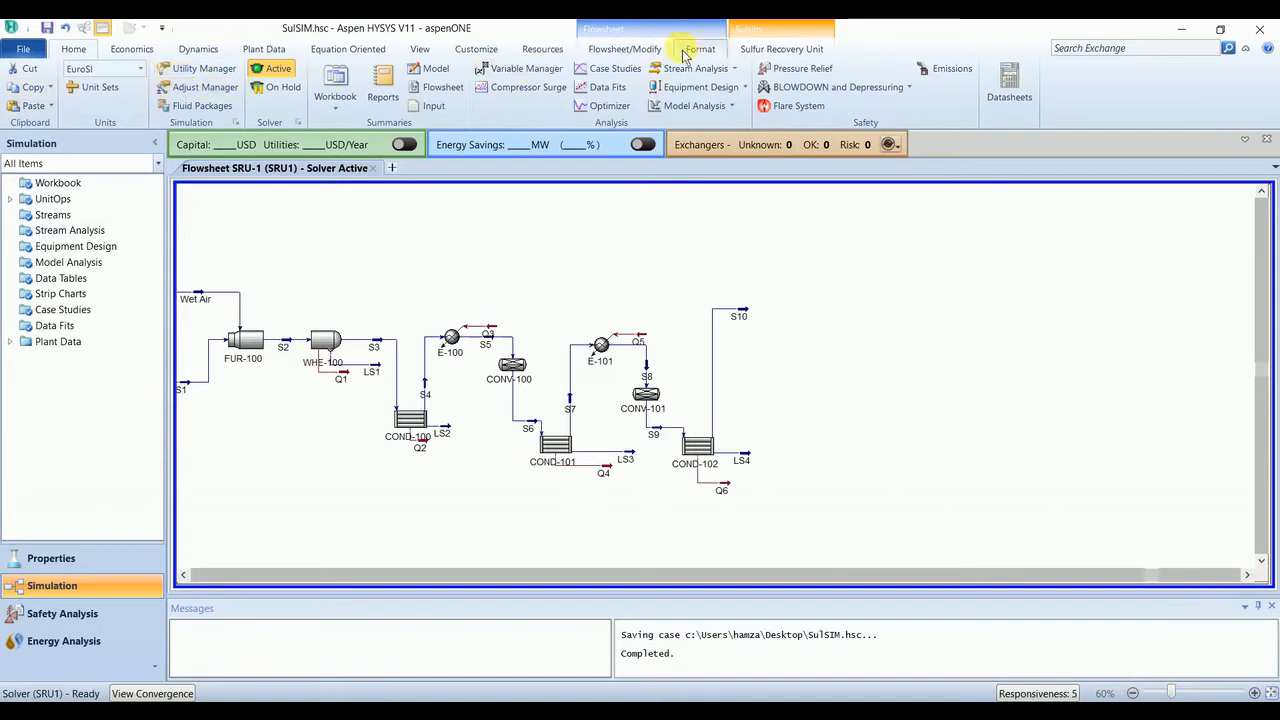
{"action": "left_click", "coordinate": [780, 49]}
{"action": "left_click", "coordinate": [624, 49]}
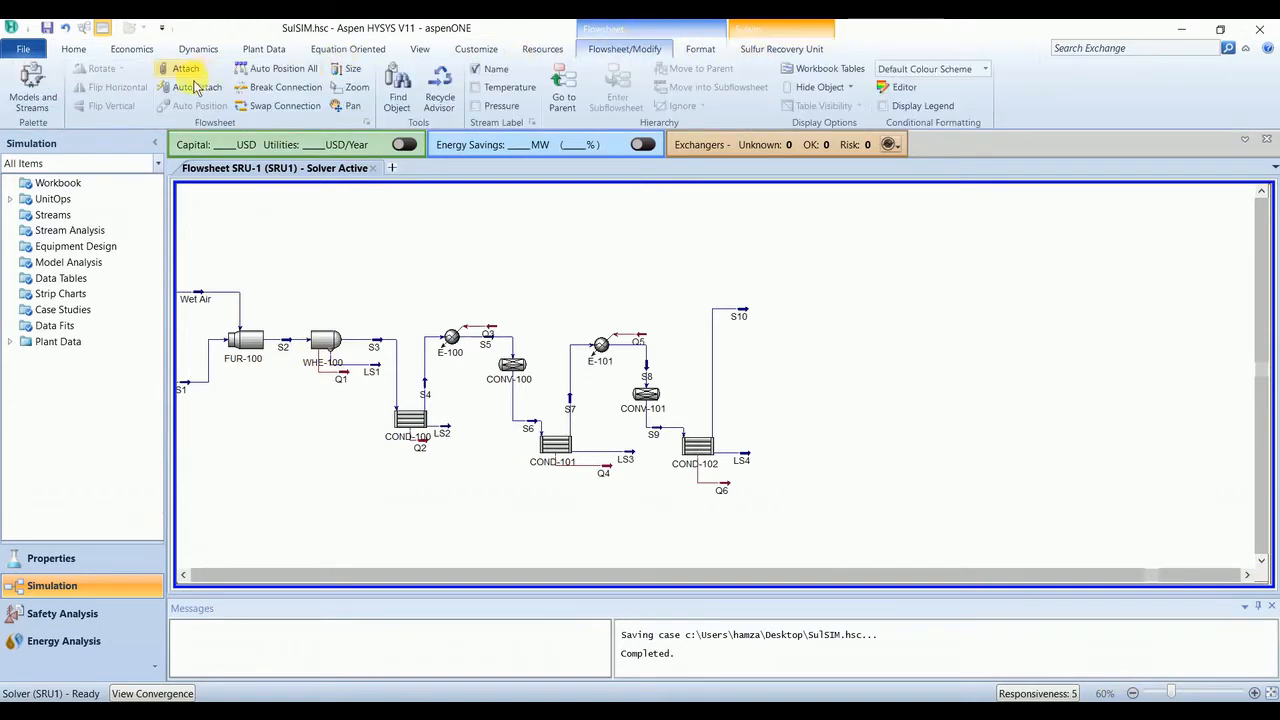
{"action": "left_click", "coordinate": [33, 86]}
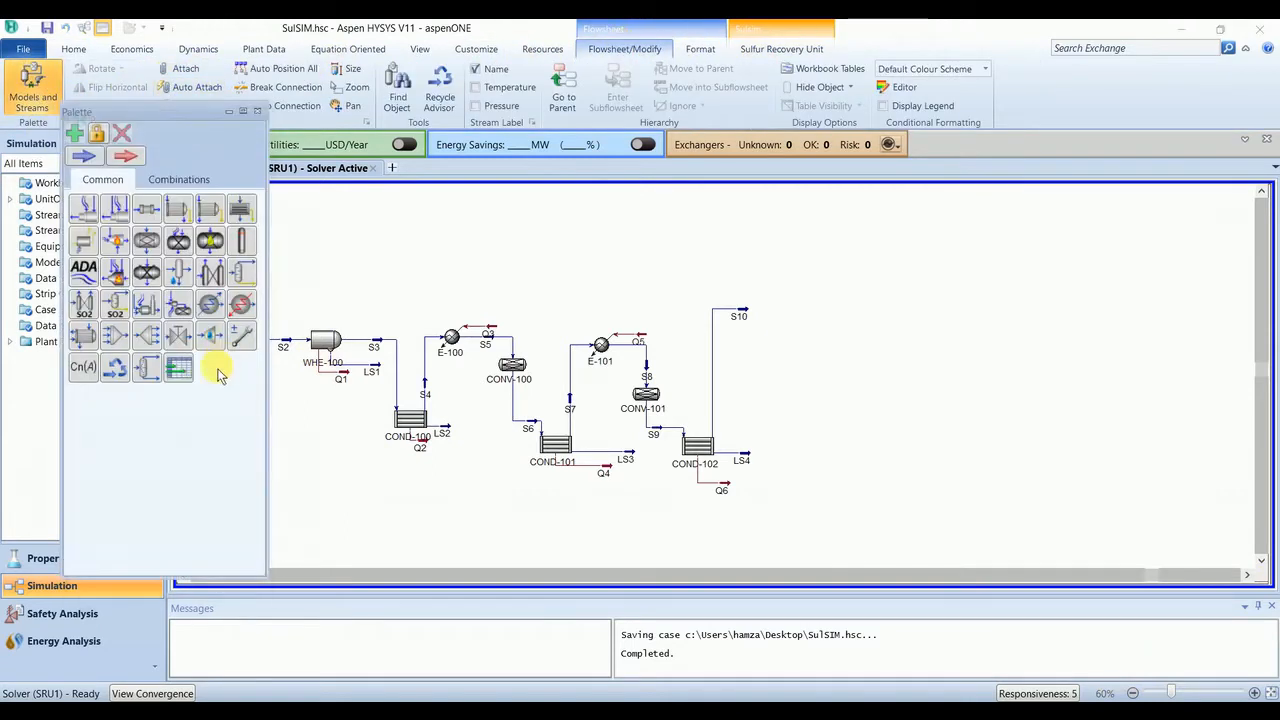
{"action": "left_click", "coordinate": [118, 282]}
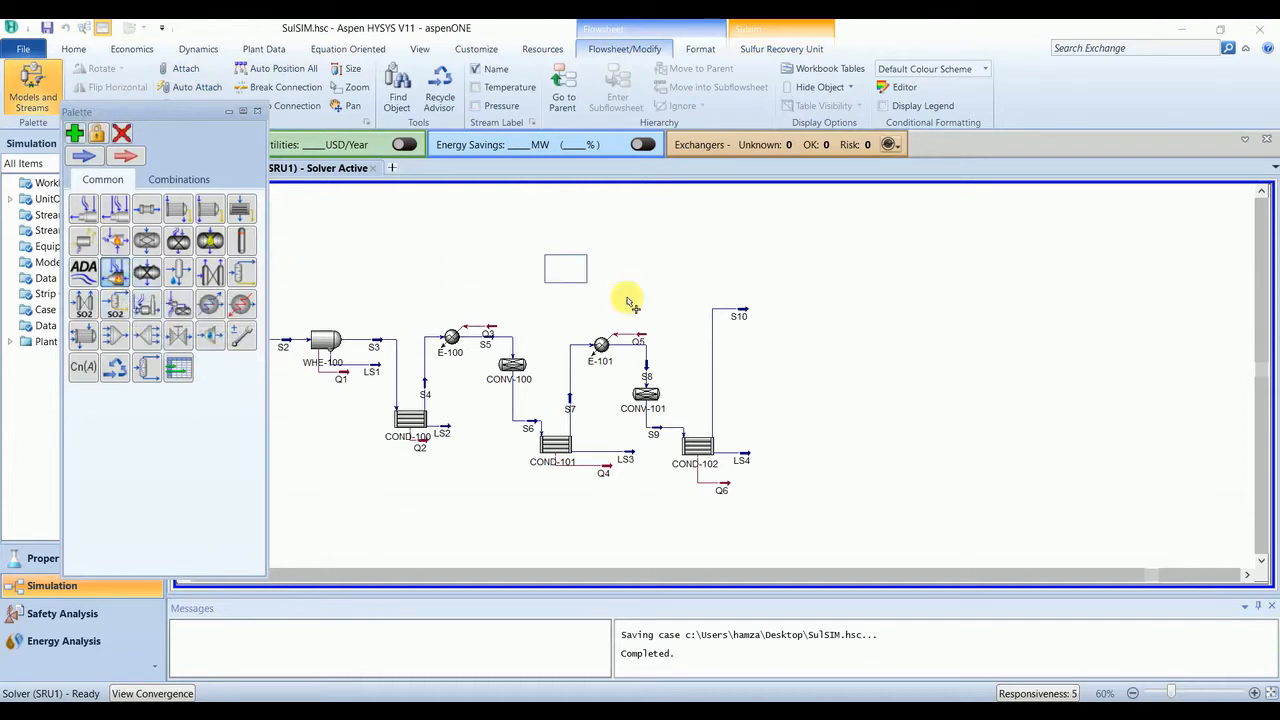
{"action": "left_click", "coordinate": [850, 294]}
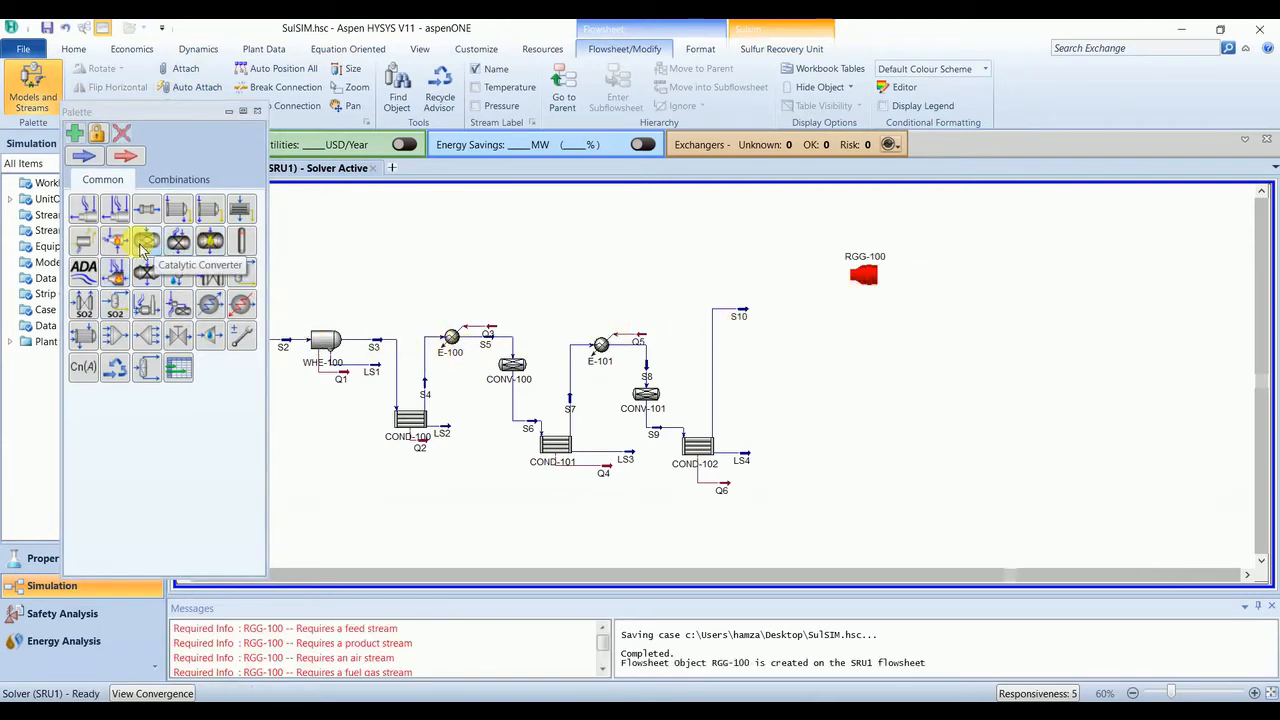
{"action": "left_click", "coordinate": [146, 272]}
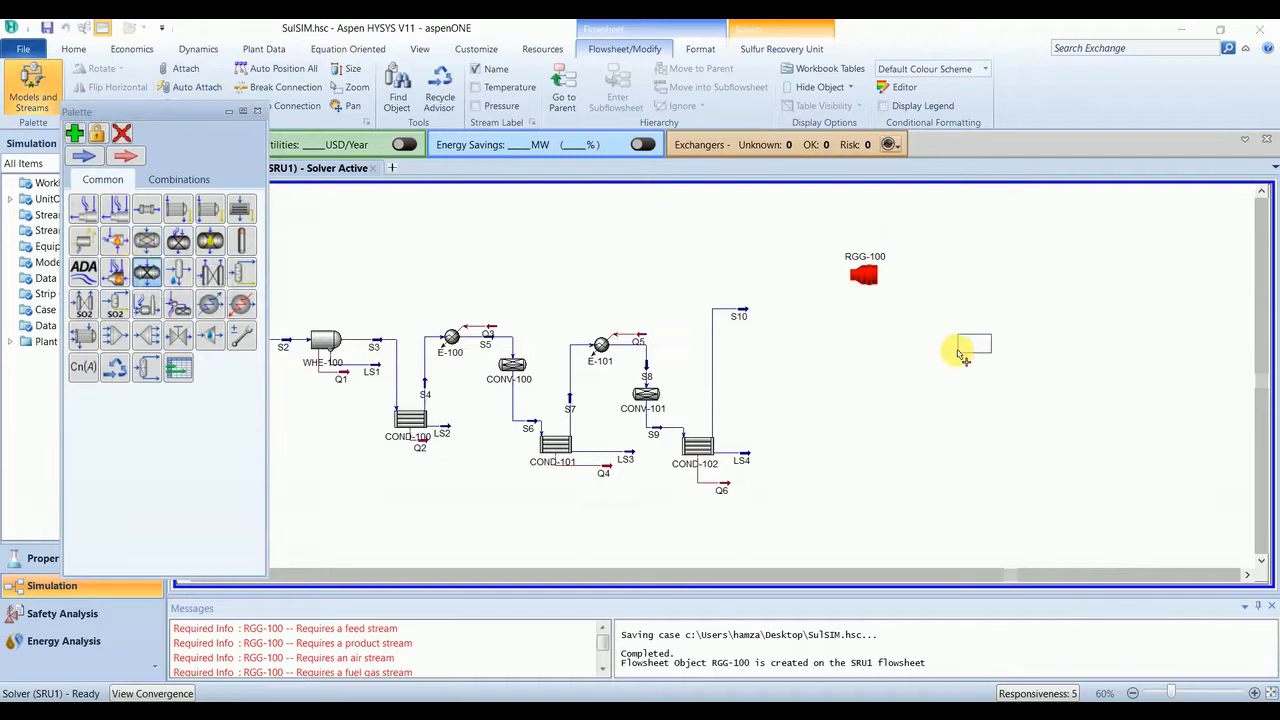
{"action": "left_click", "coordinate": [910, 352]}
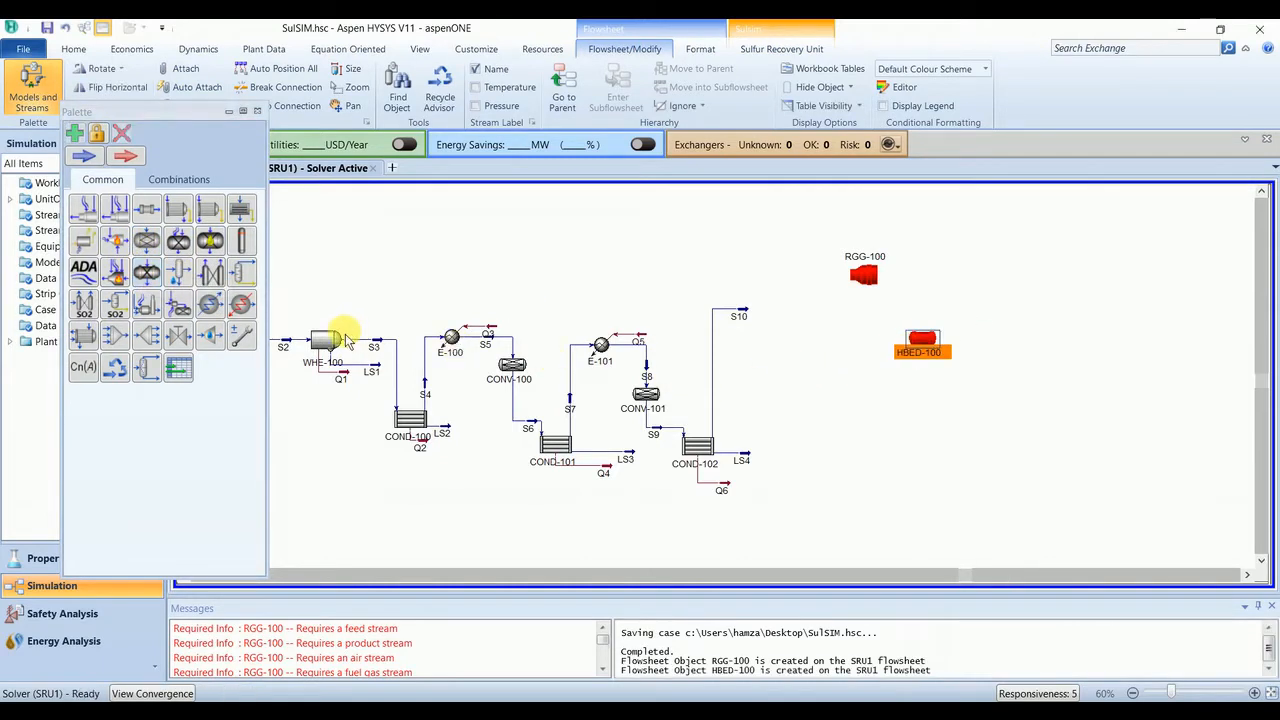
- Place a cooler, a quench tower and an absorber column in the flowsheet downstream of the hydrogenation bed
{"action": "left_click", "coordinate": [977, 440]}
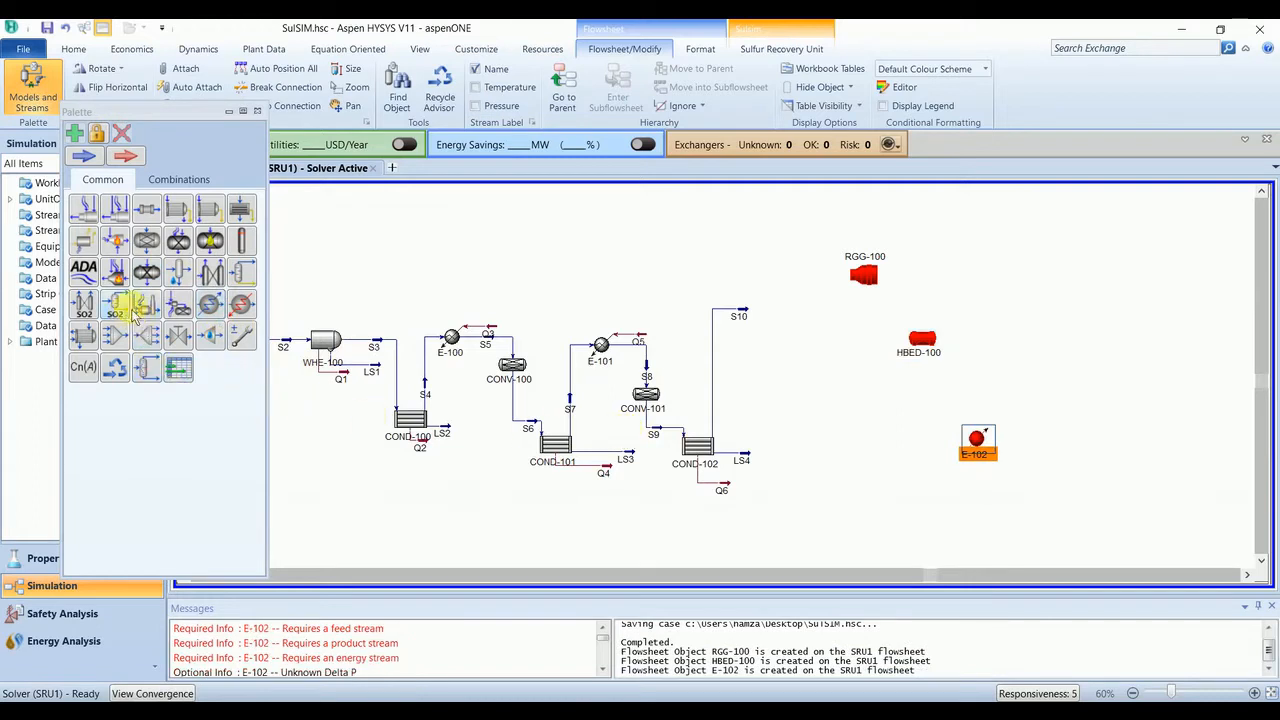
{"action": "left_click", "coordinate": [180, 278]}
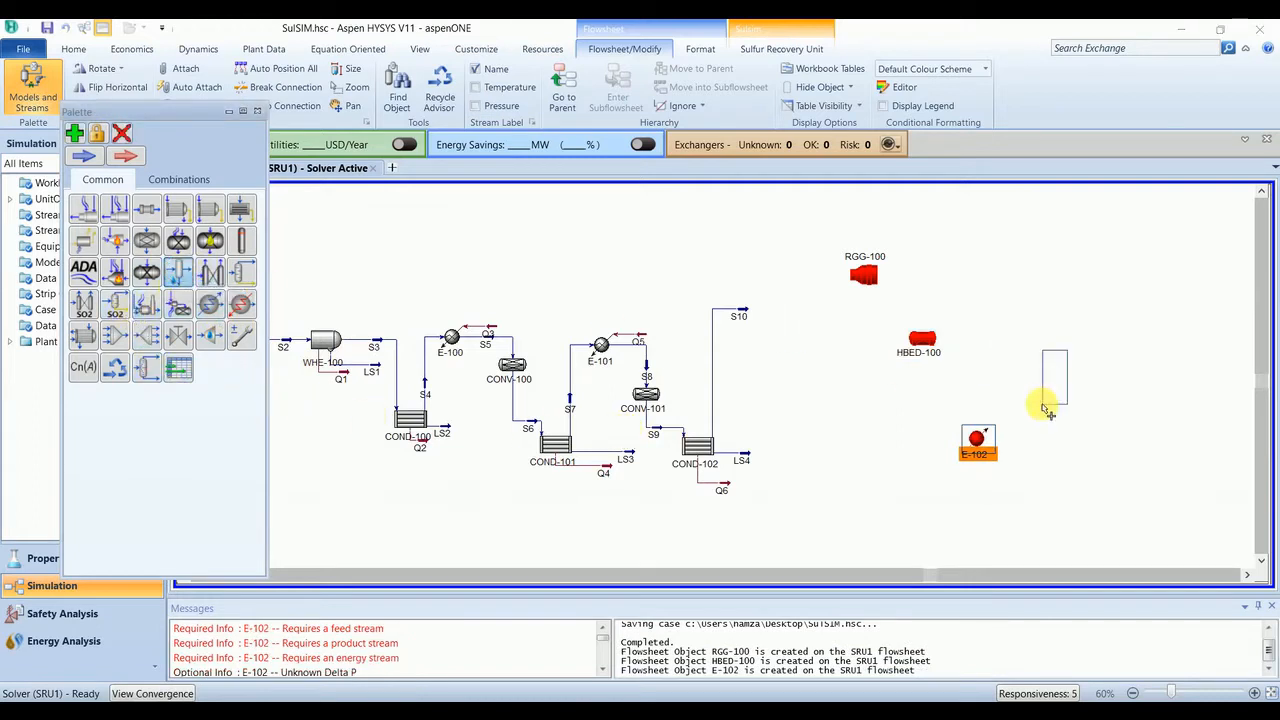
{"action": "left_click", "coordinate": [1072, 462]}
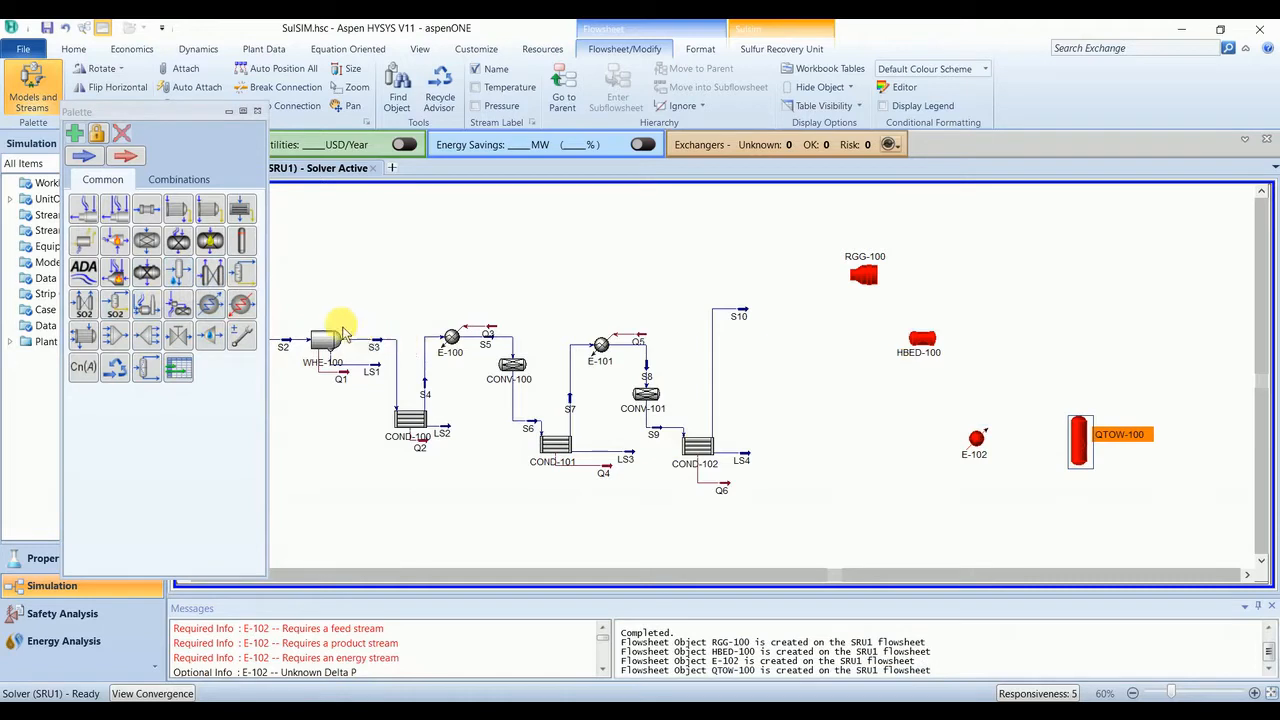
{"action": "left_click", "coordinate": [207, 275]}
{"action": "left_click", "coordinate": [1107, 286]}
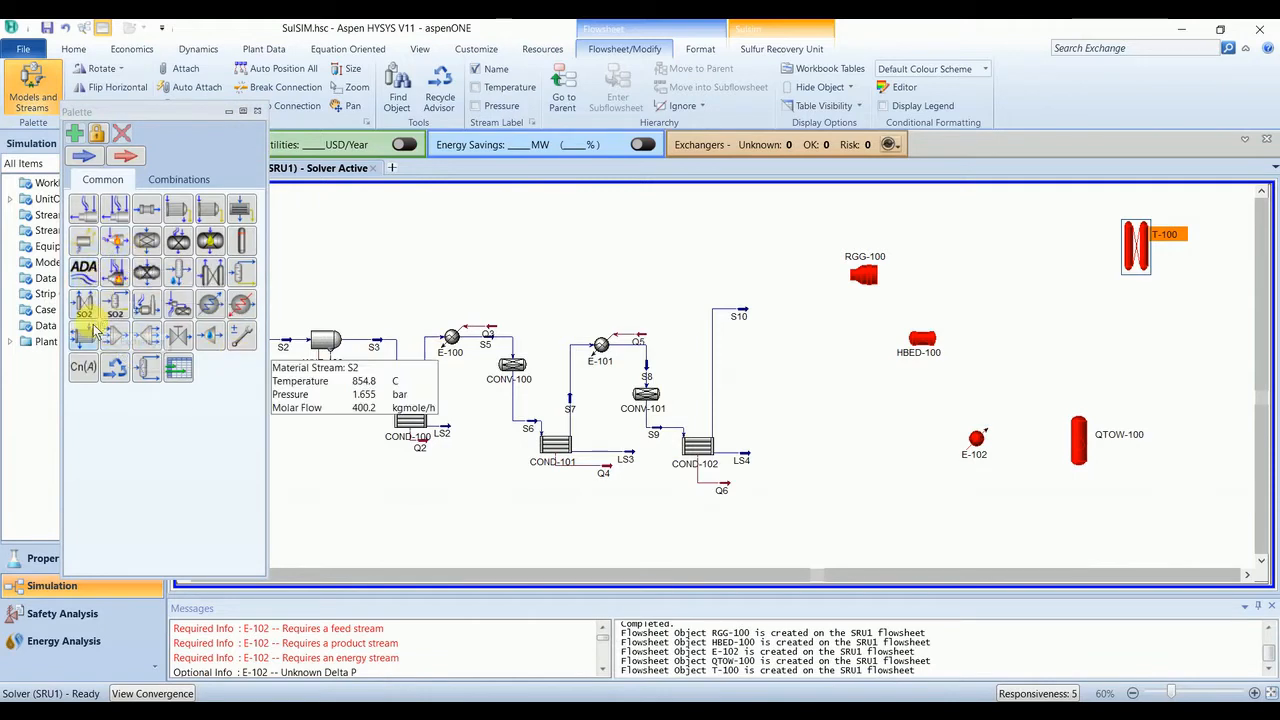
- Add an incinerator near the absorber T-100 and place a saturator below it for the incinerator air
{"action": "left_click", "coordinate": [148, 305]}
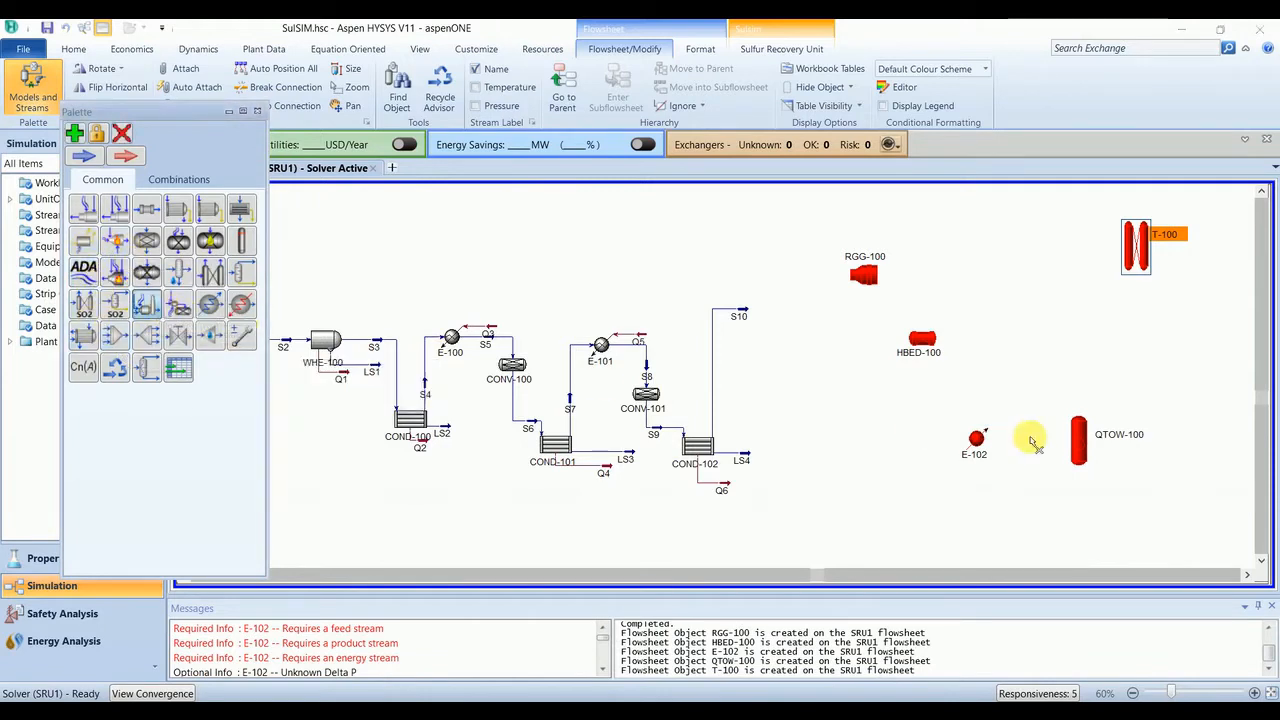
{"action": "left_click", "coordinate": [1196, 368]}
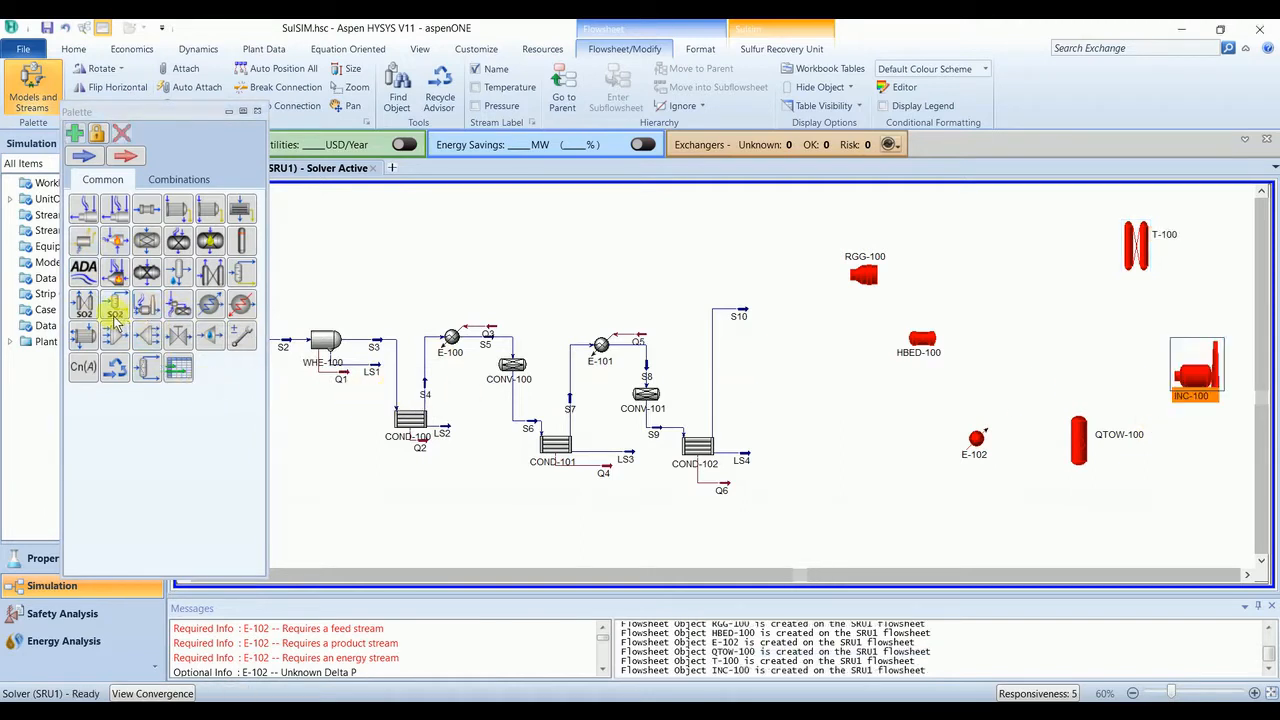
{"action": "left_click", "coordinate": [210, 337]}
{"action": "left_click", "coordinate": [1130, 538]}
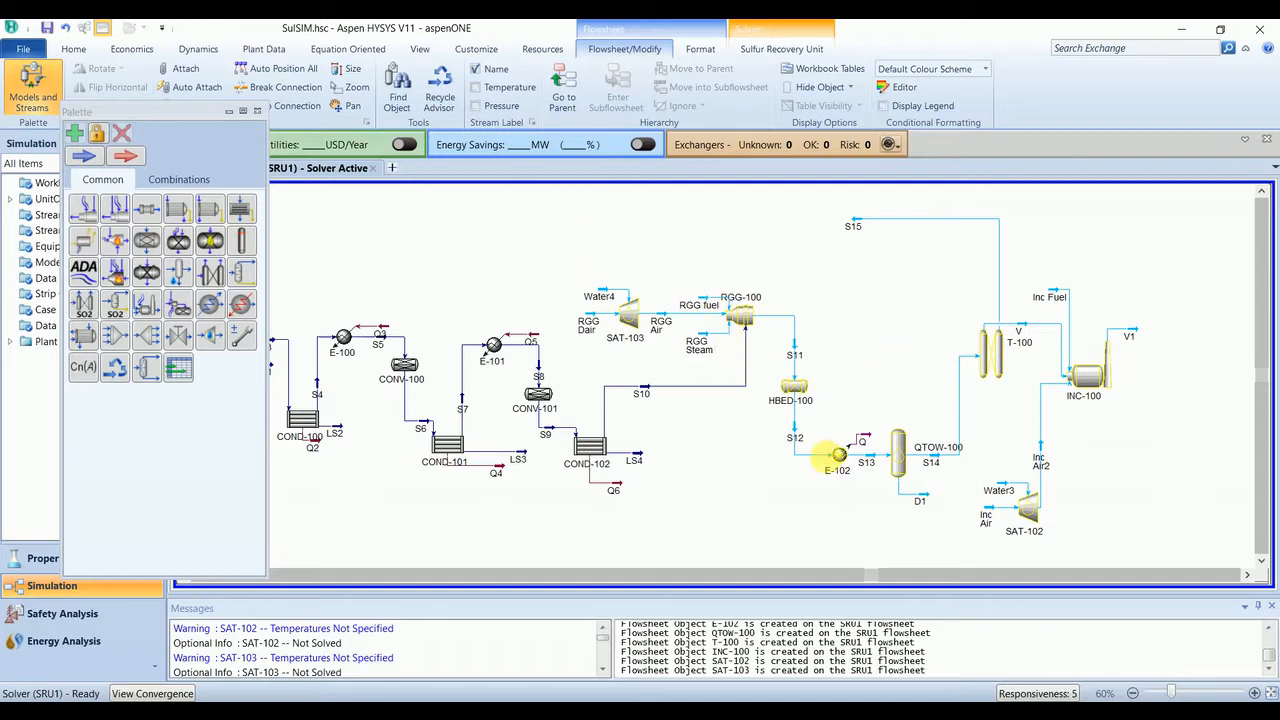
- Move the S15 stream a little farther from absorber T-100 and close the object palette
{"action": "left_click_drag", "start_coordinate": [851, 228], "coordinate": [822, 222]}
{"action": "left_click", "coordinate": [839, 235]}
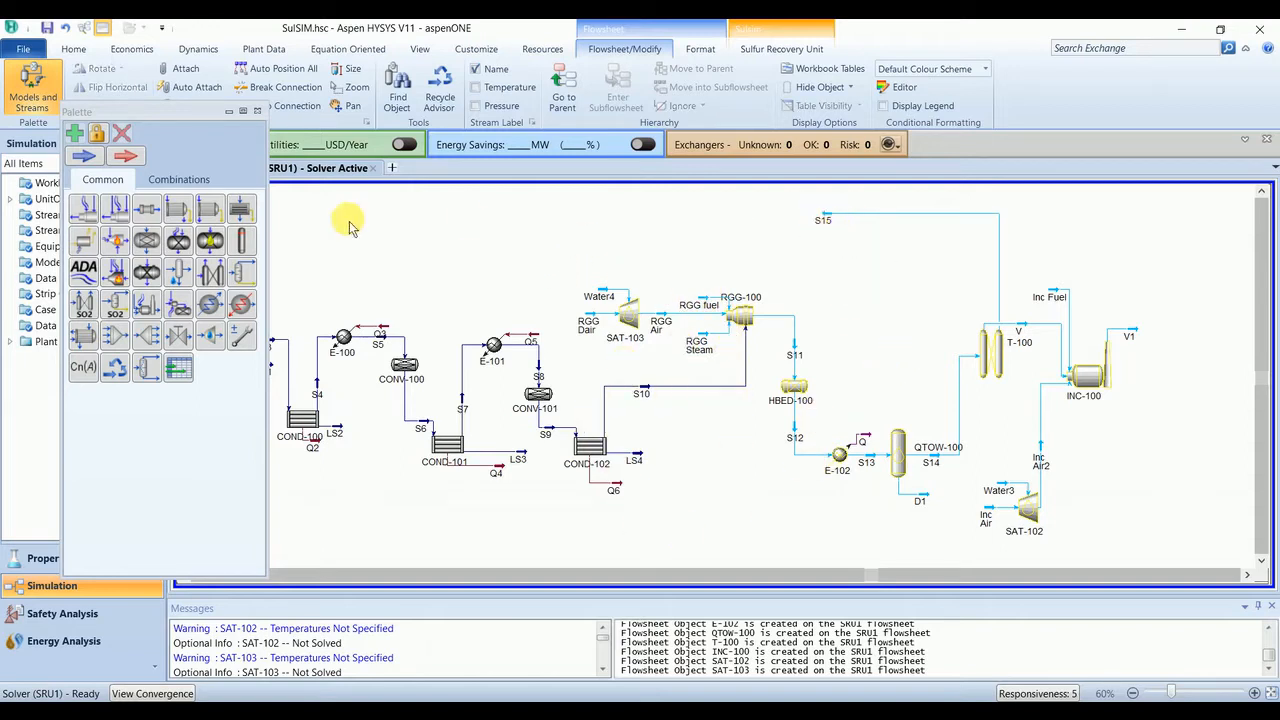
{"action": "left_click", "coordinate": [257, 111]}
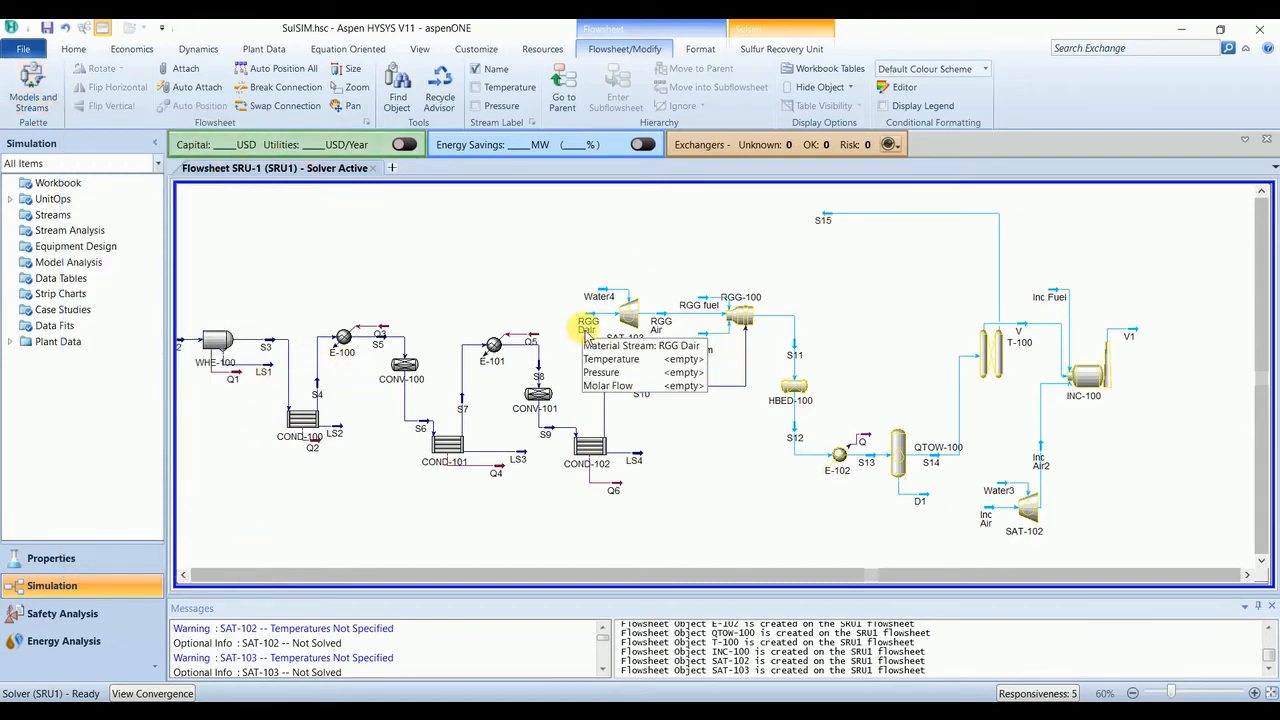
- Set the RGG Dair stream's temperature to 35 C and its pressure to 1.698 bar
{"action": "double_click", "coordinate": [586, 333]}
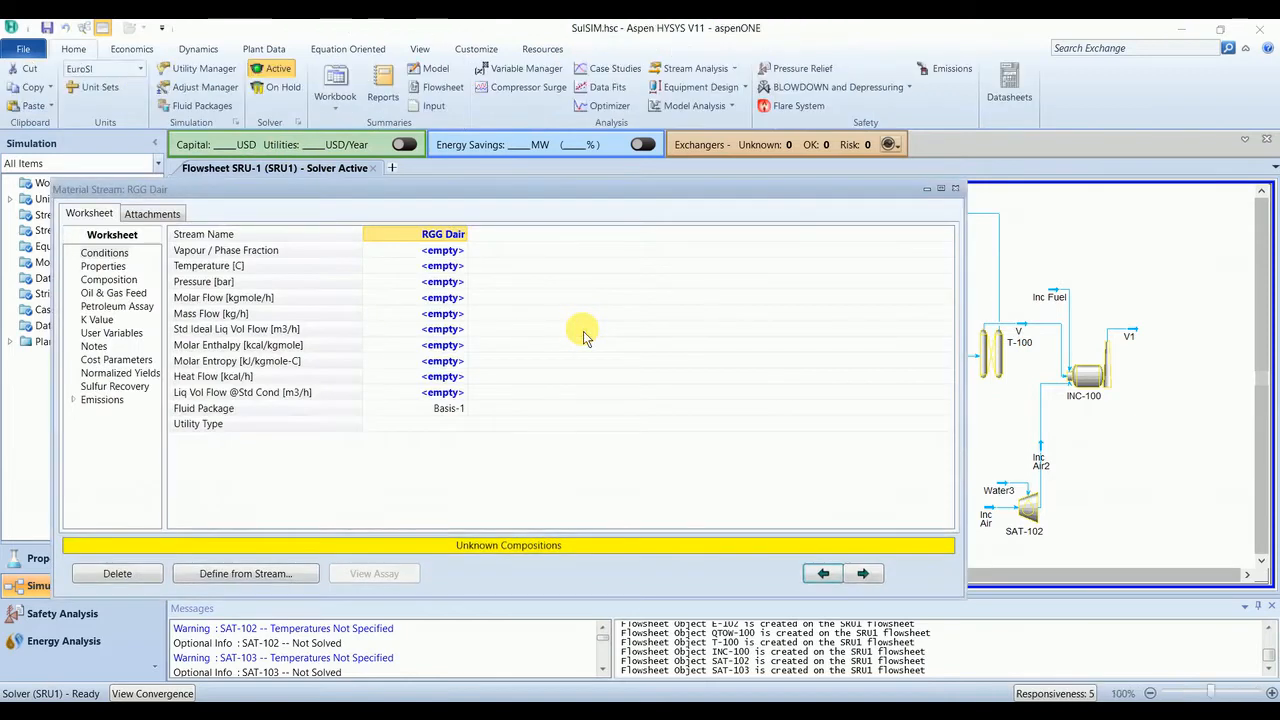
{"action": "left_click", "coordinate": [439, 268]}
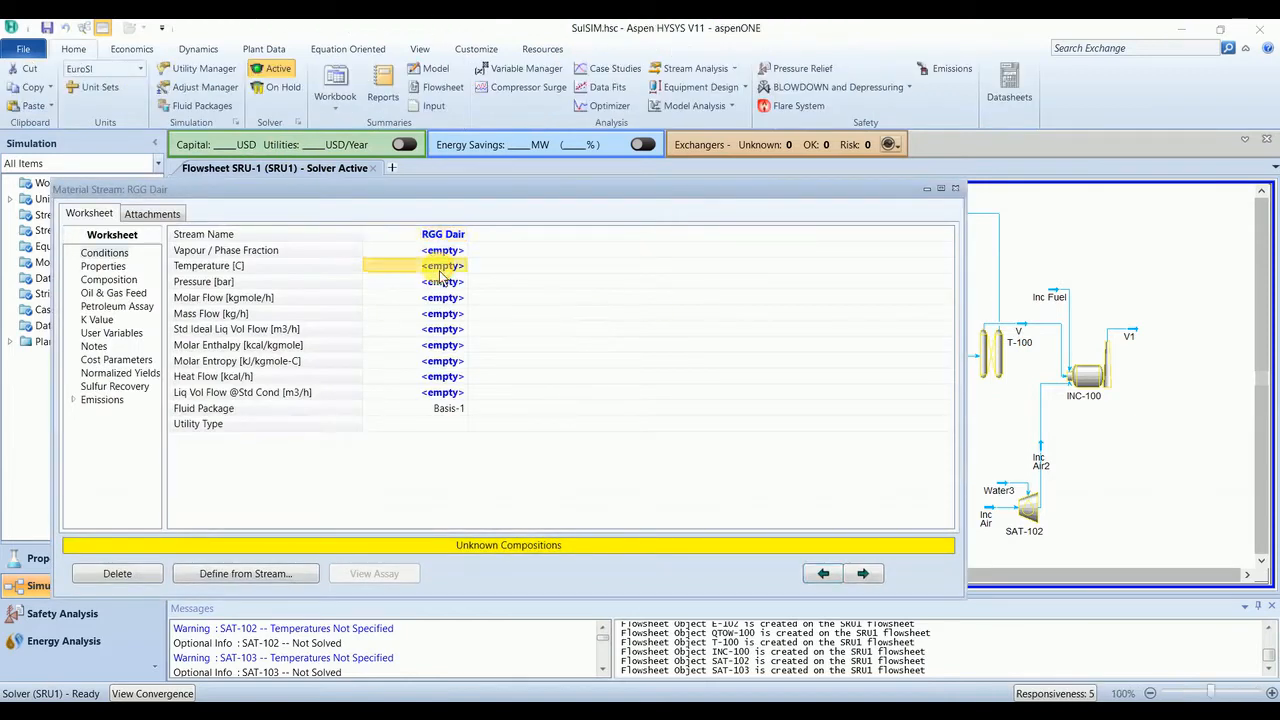
{"action": "type", "text": "35"}
{"action": "key", "text": "Return"}
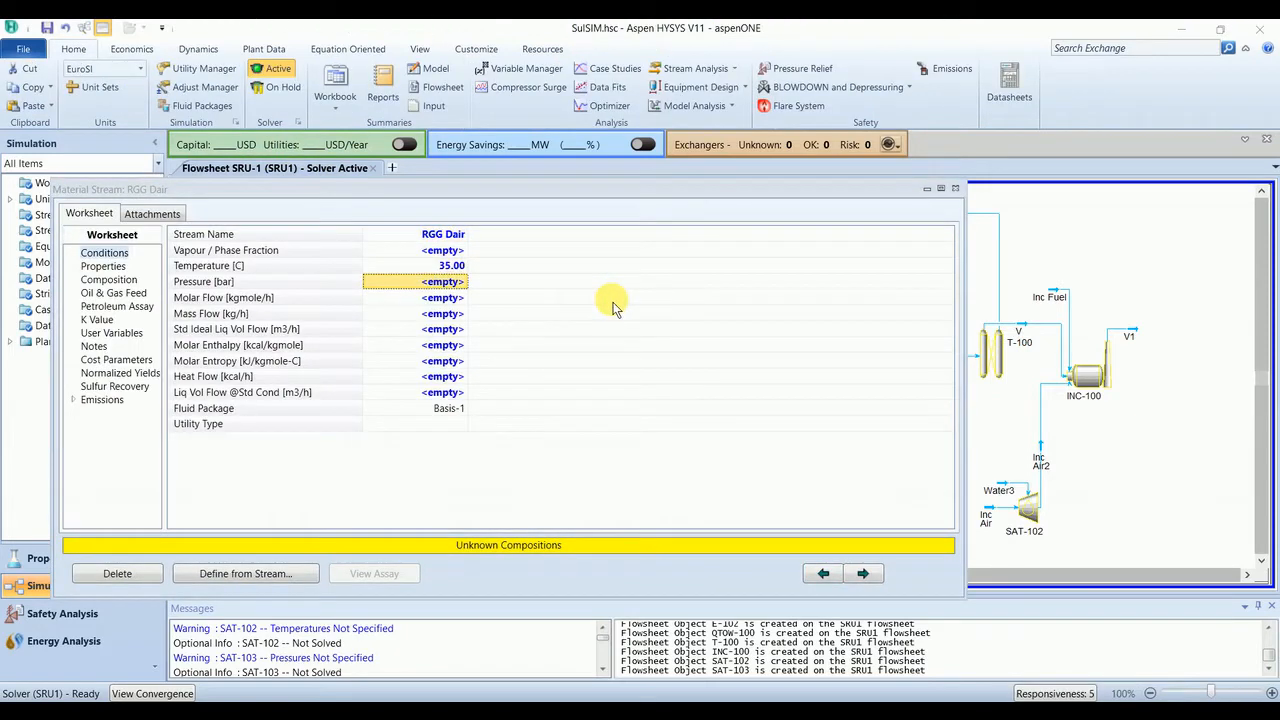
{"action": "type", "text": "1"}
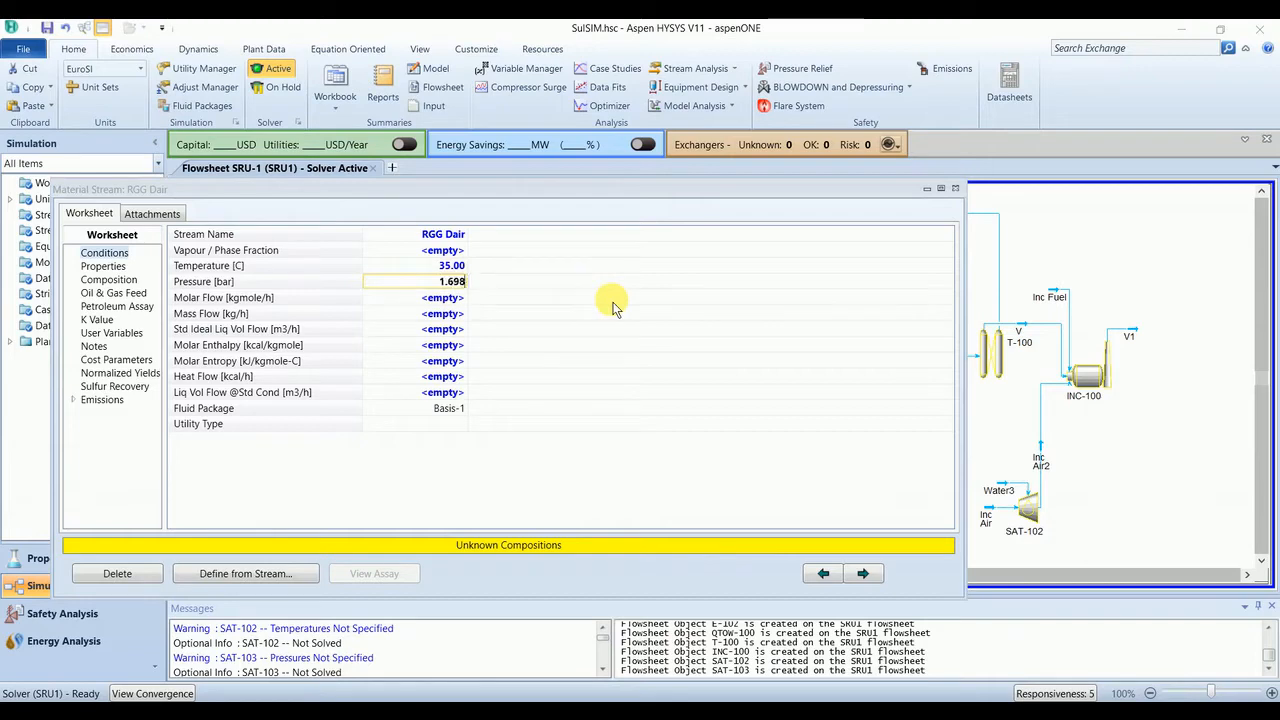
{"action": "type", "text": ".698"}
{"action": "key", "text": "Return"}
- Define the RGG Dair composition on a mole basis with 21 oxygen and 79 nitrogen, and close the stream
{"action": "left_click", "coordinate": [109, 280]}
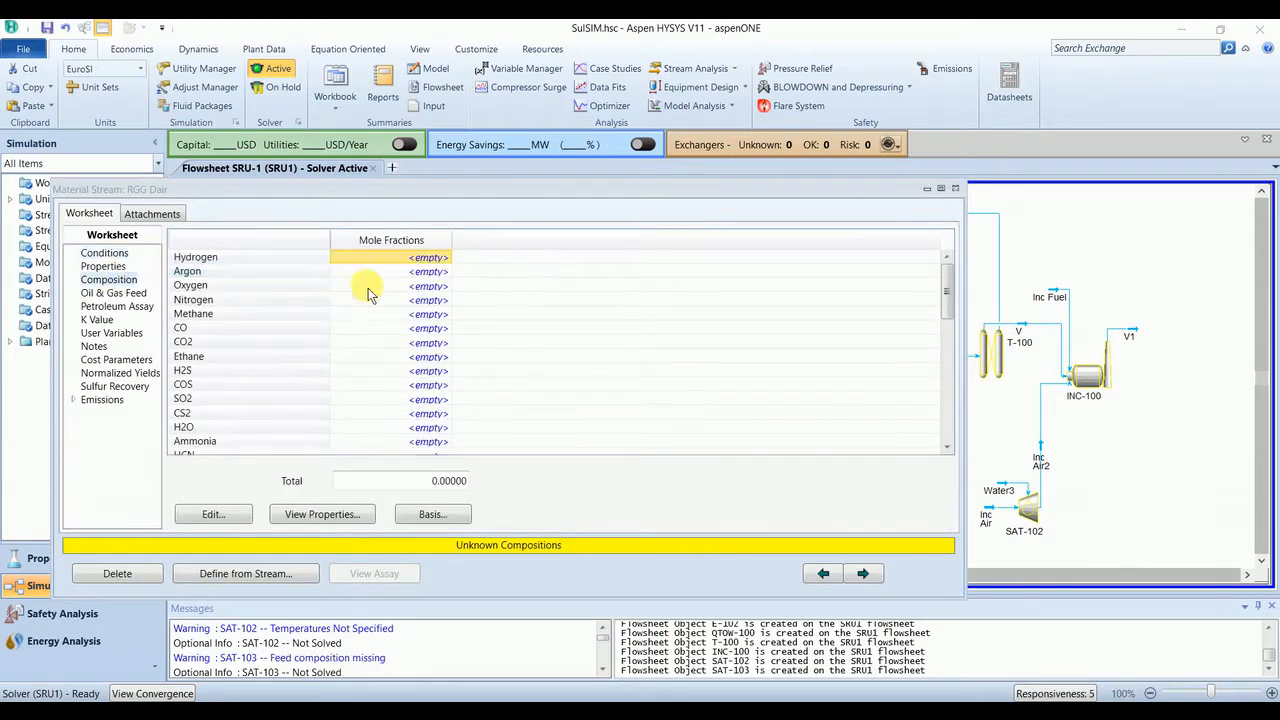
{"action": "left_click", "coordinate": [212, 514]}
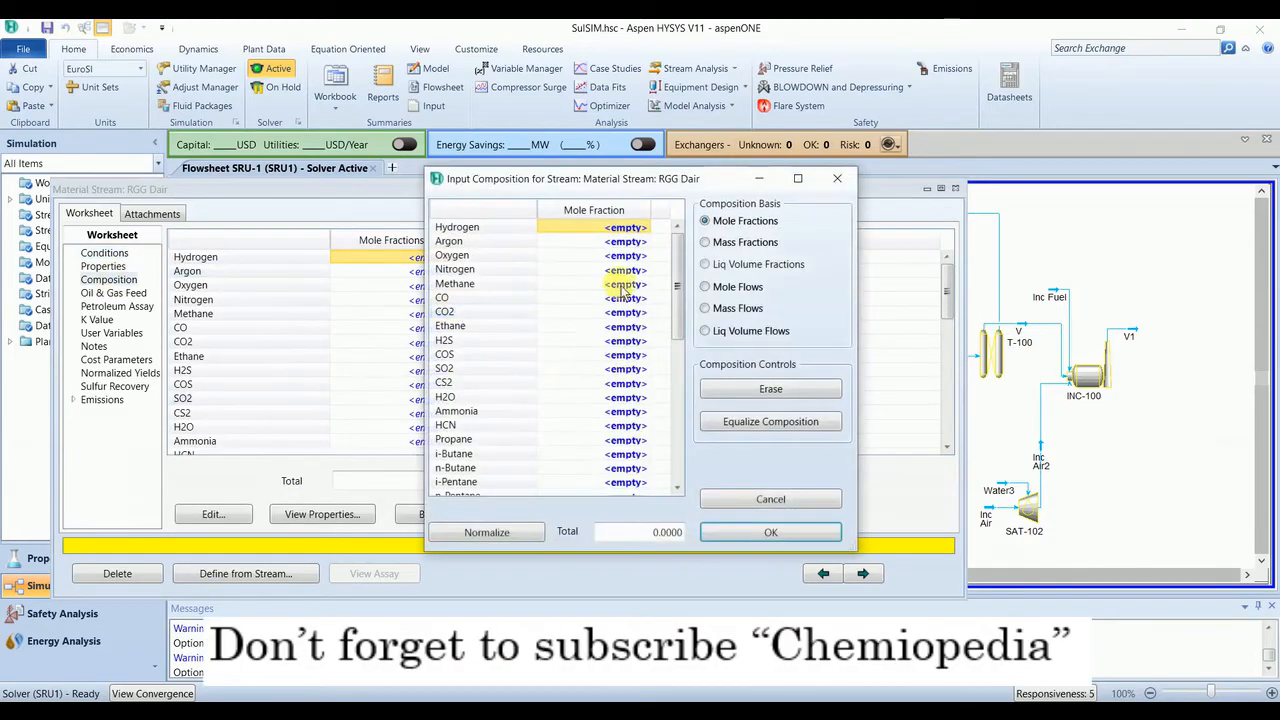
{"action": "left_click", "coordinate": [617, 256]}
{"action": "type", "text": "21"}
{"action": "key", "text": "Return"}
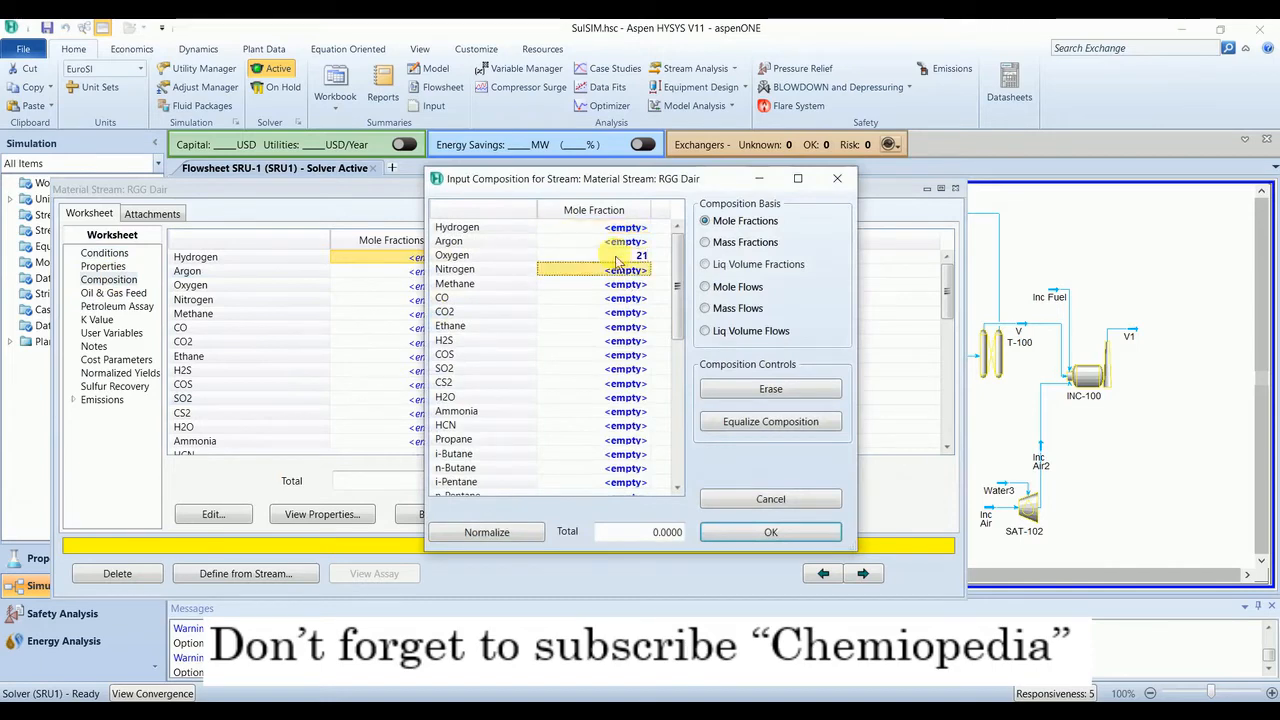
{"action": "type", "text": "79"}
{"action": "key", "text": "Return"}
{"action": "left_click", "coordinate": [778, 533]}
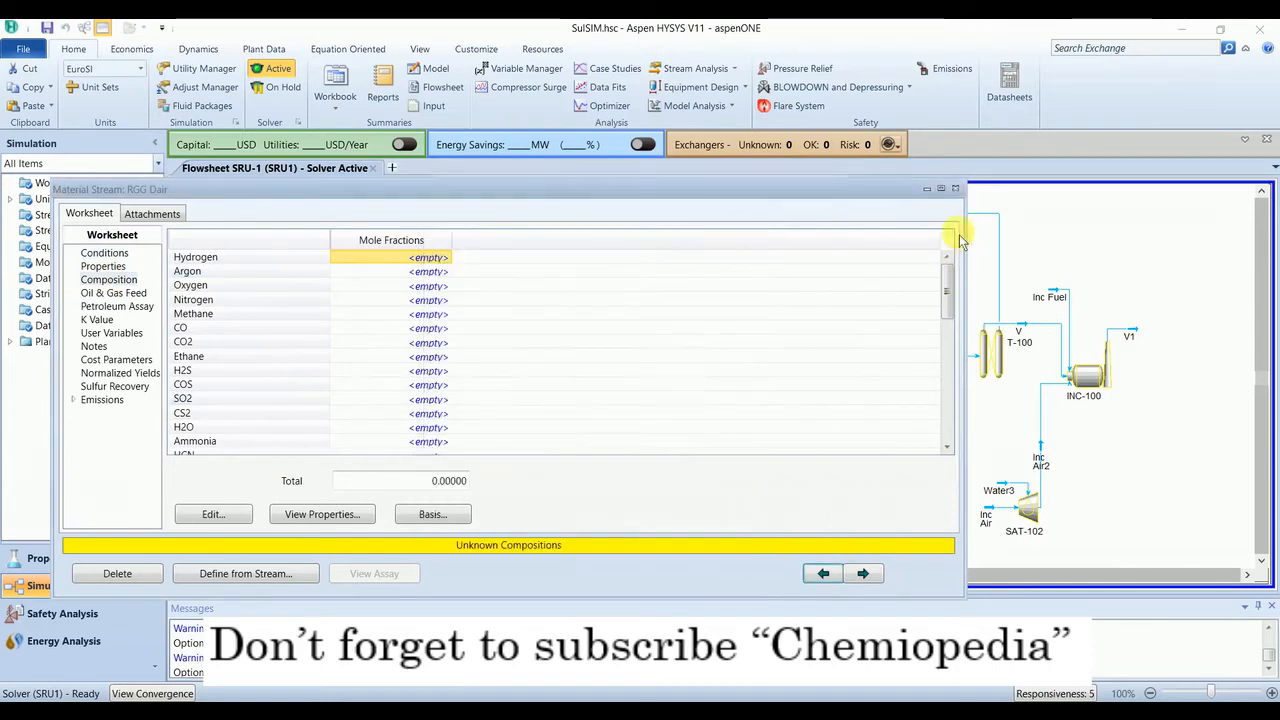
{"action": "left_click", "coordinate": [955, 188]}
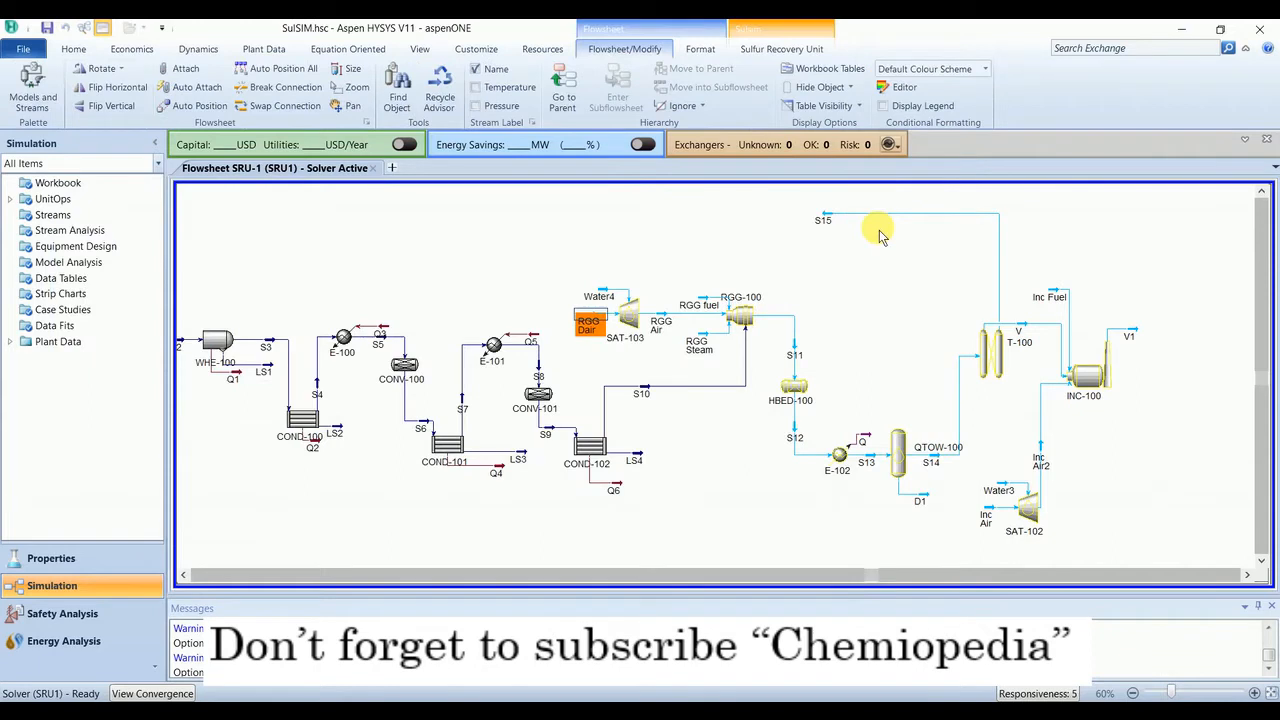
{"action": "left_click", "coordinate": [630, 262]}
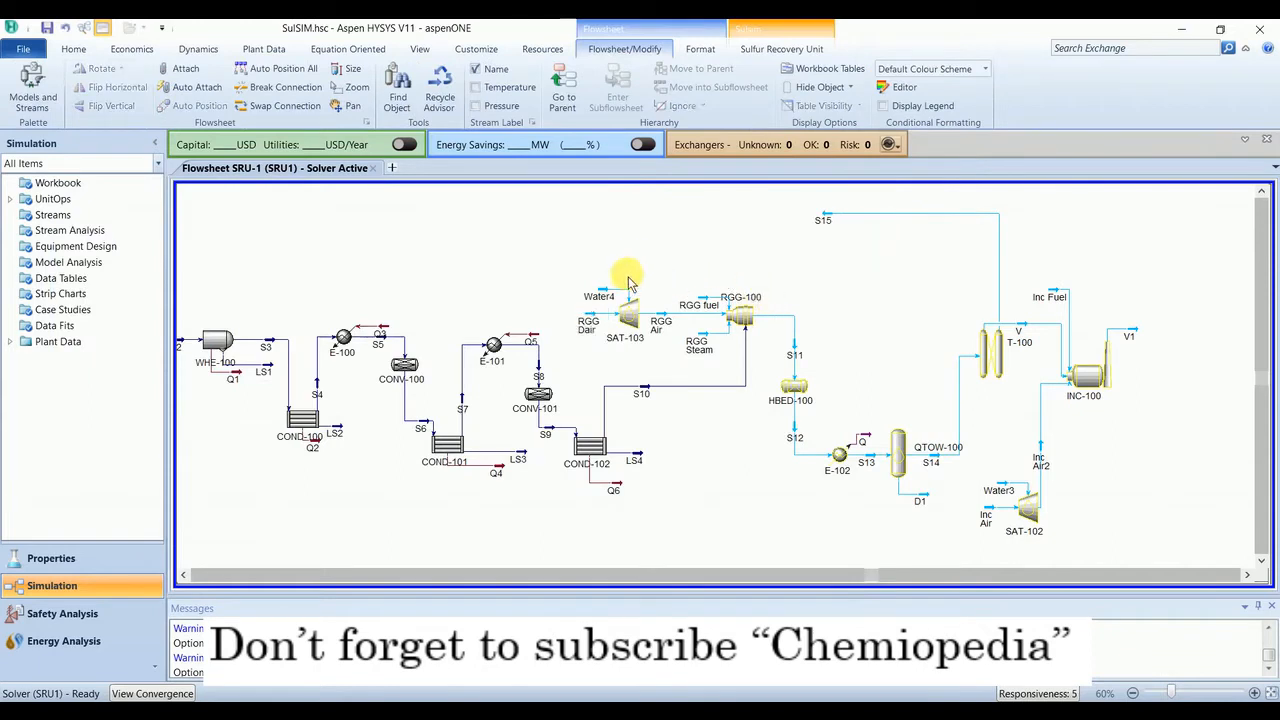
- Set the RGG Steam stream's pressure to 4.513 bar and its vapour fraction to 1
{"action": "double_click", "coordinate": [697, 357]}
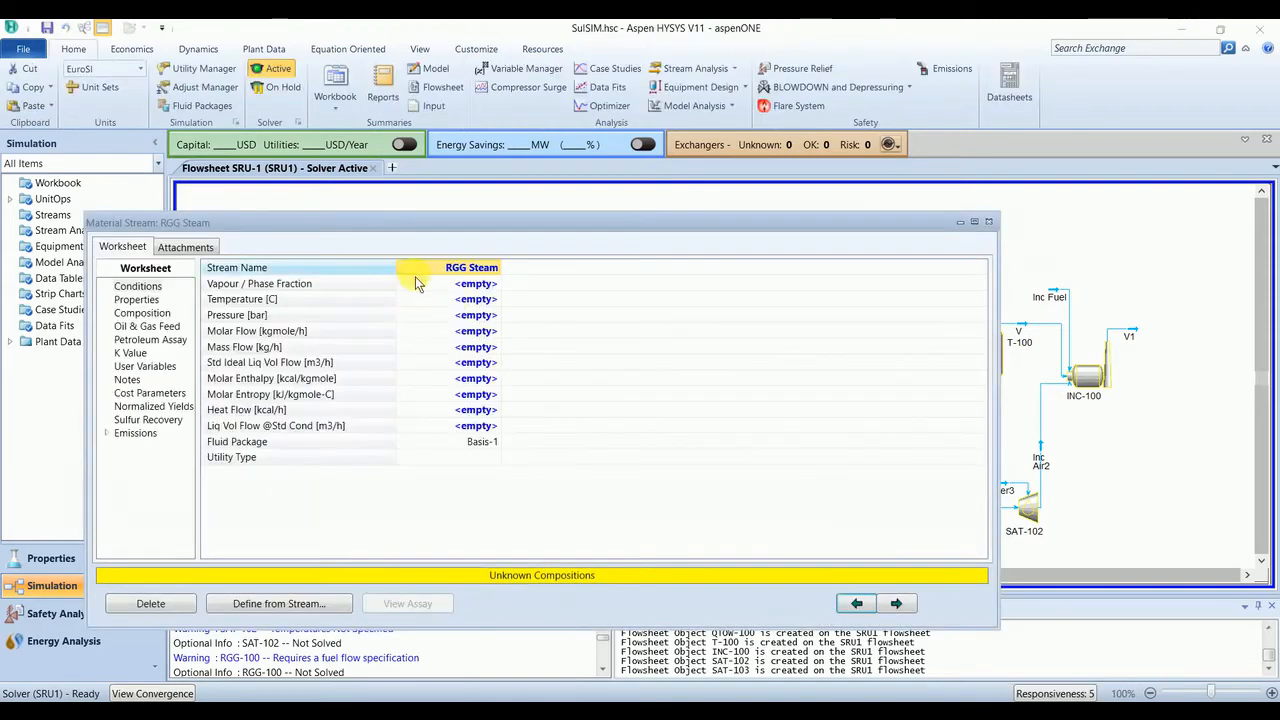
{"action": "left_click", "coordinate": [482, 315]}
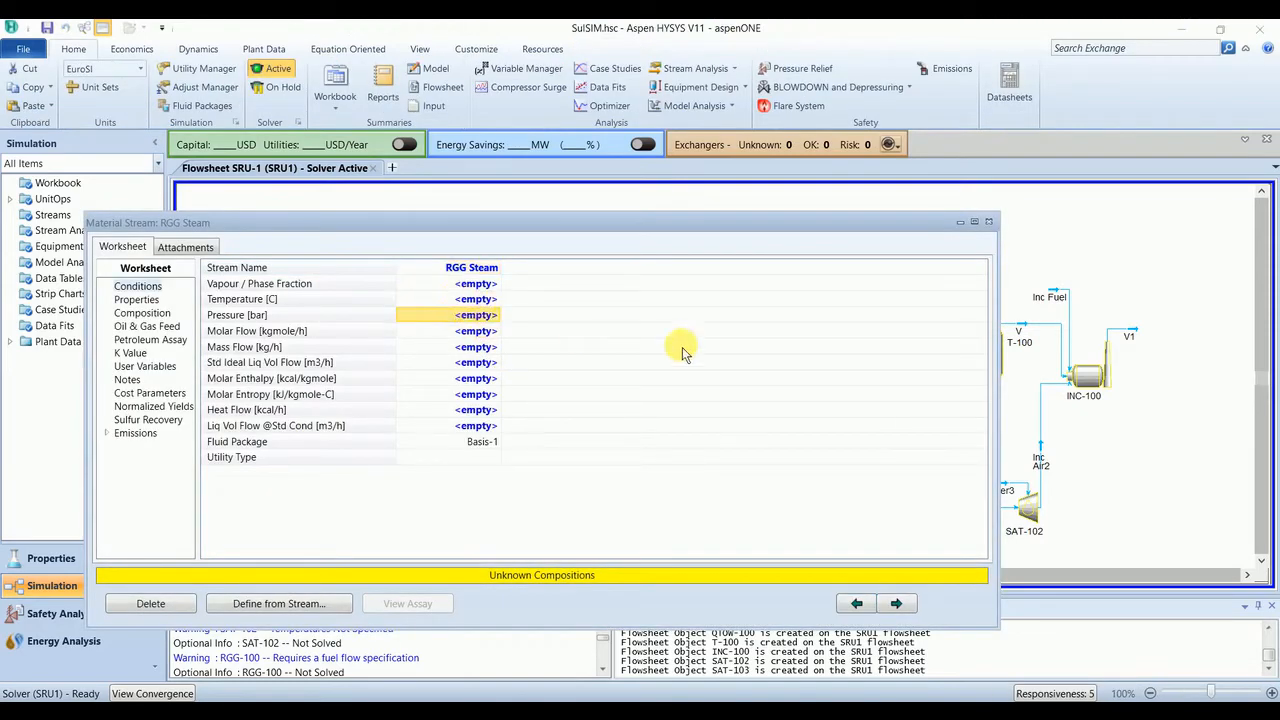
{"action": "type", "text": "4.513"}
{"action": "key", "text": "Return"}
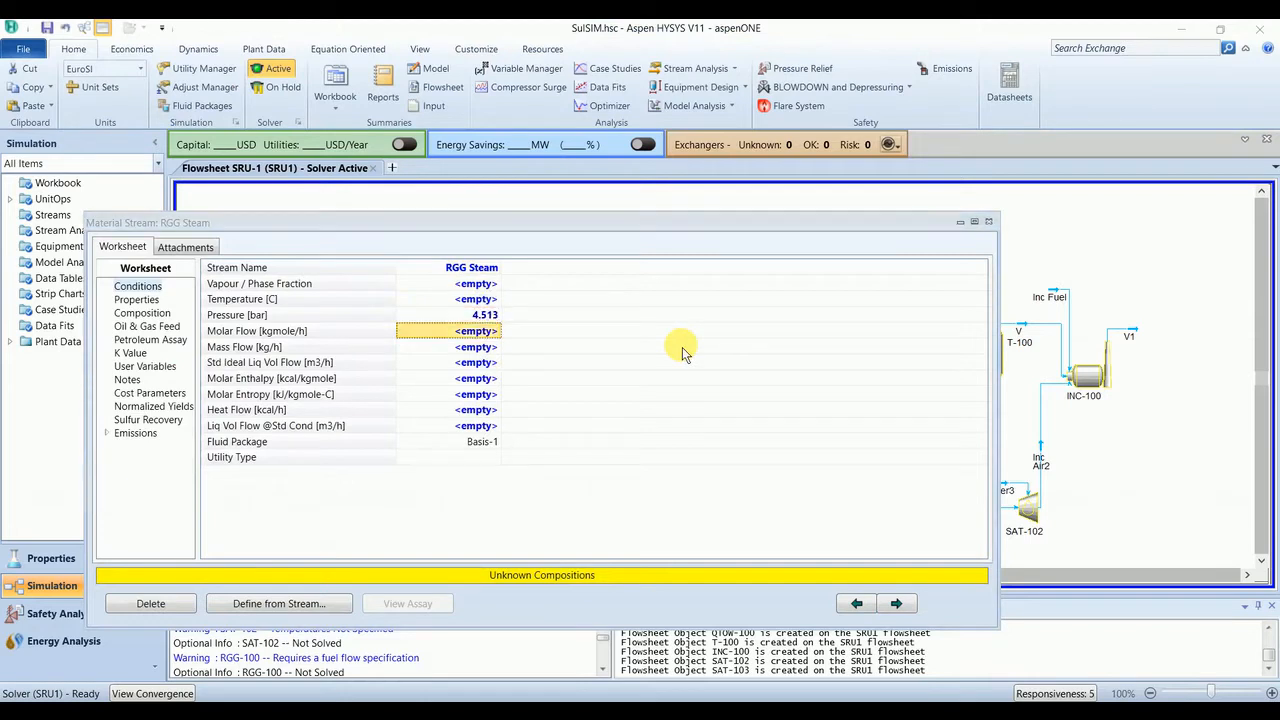
{"action": "type", "text": "1"}
{"action": "key", "text": "Return"}
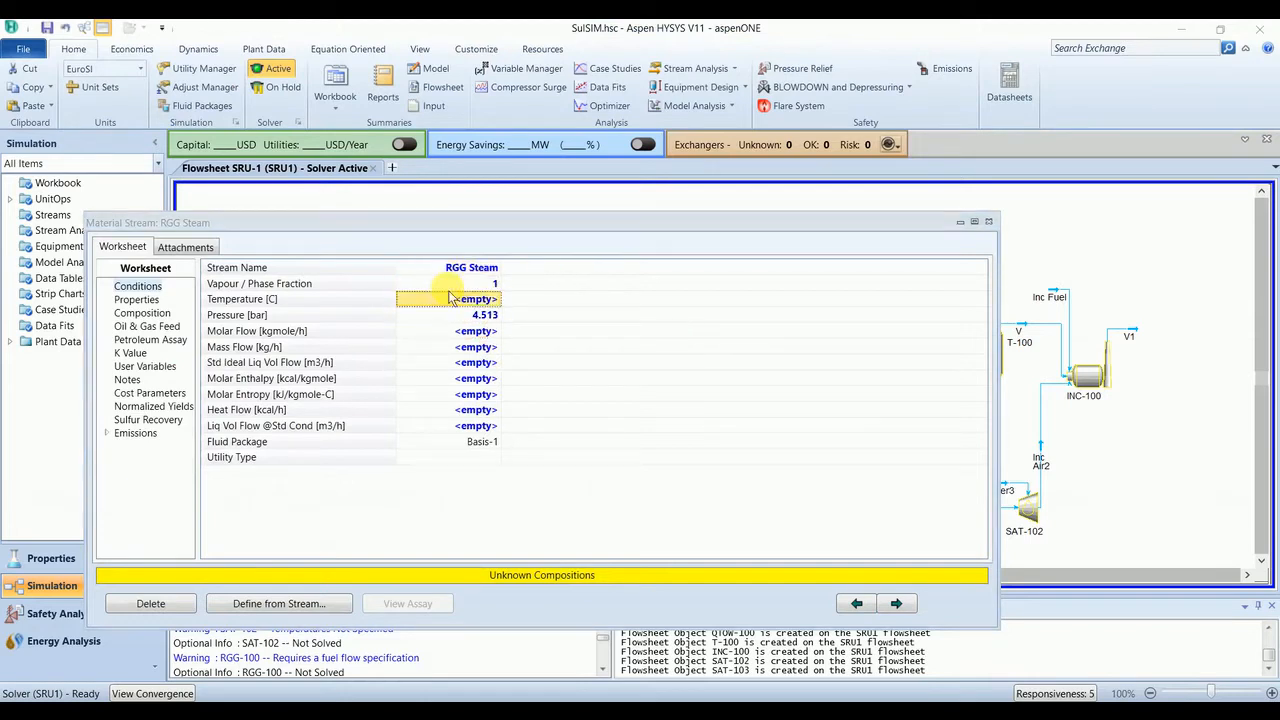
- Define the RGG Steam composition as pure water with an H2O mole fraction of 1
{"action": "left_click", "coordinate": [145, 313]}
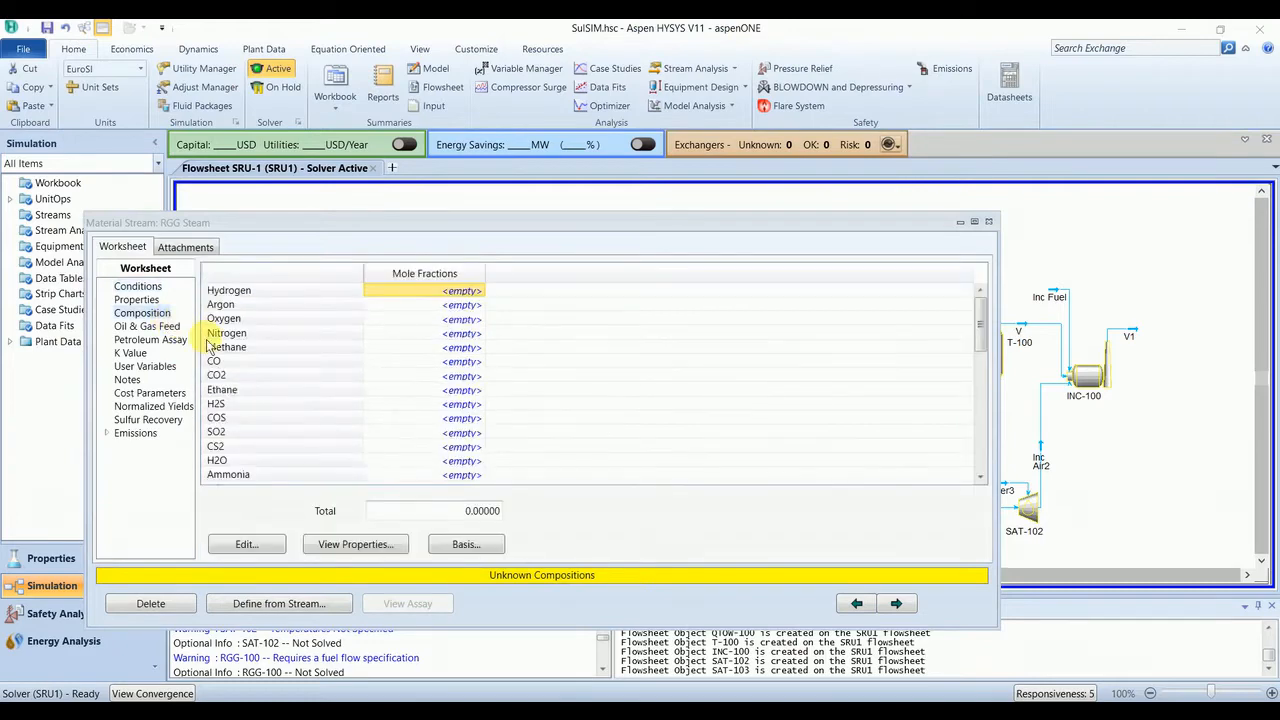
{"action": "left_click", "coordinate": [248, 542]}
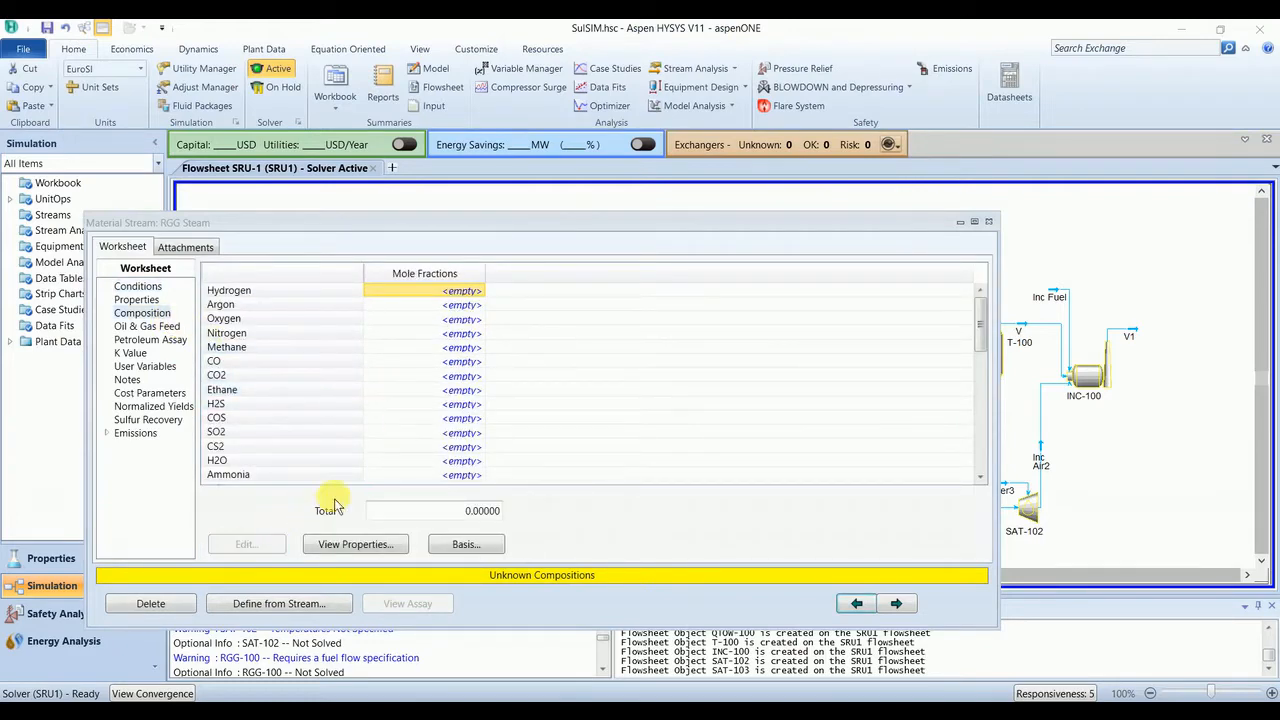
{"action": "left_click", "coordinate": [615, 397]}
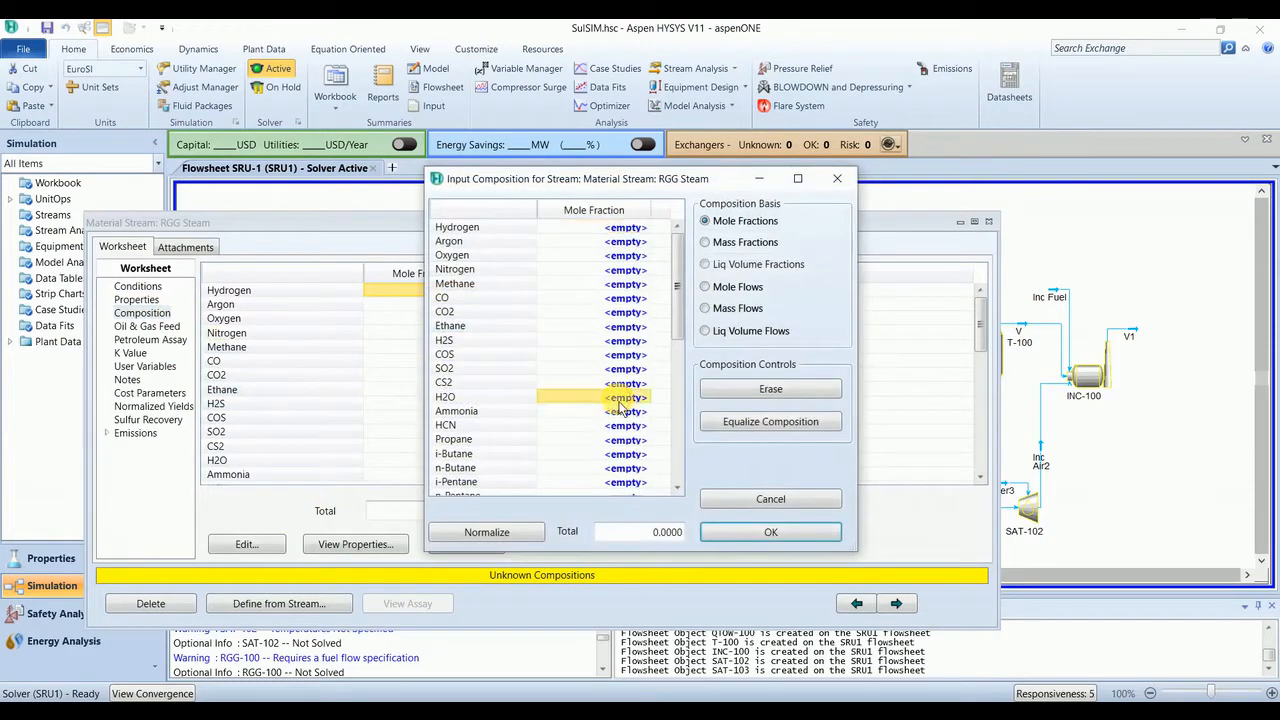
{"action": "type", "text": "1"}
{"action": "key", "text": "Return"}
{"action": "left_click", "coordinate": [785, 532]}
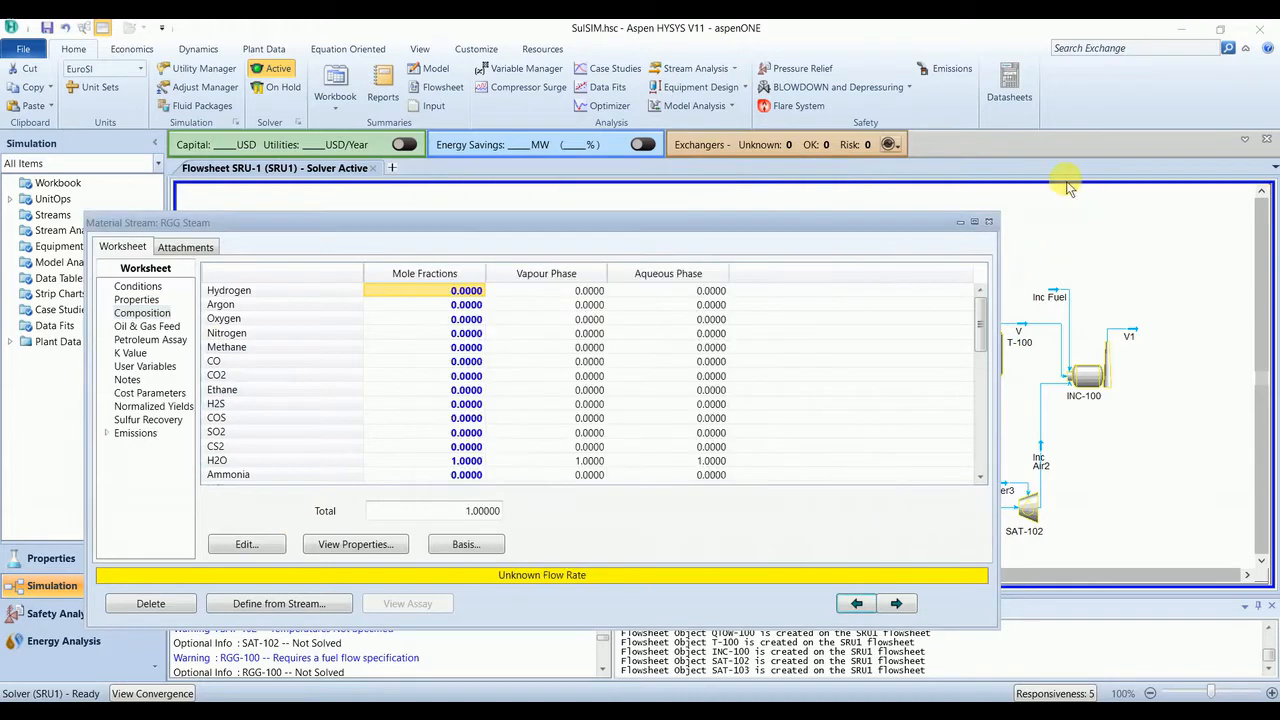
- Close the RGG Steam stream and set the RGG fuel stream's temperature to 14.95 C and its pressure to 3.771 bar
{"action": "left_click", "coordinate": [988, 222]}
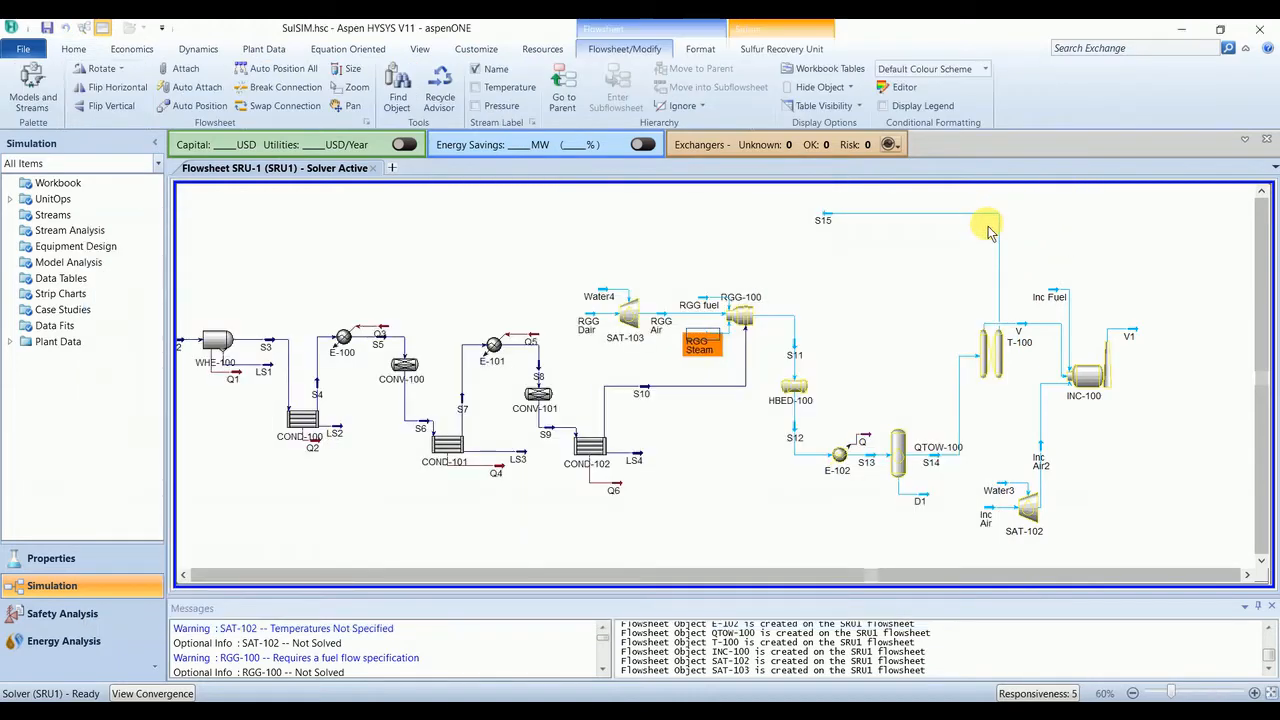
{"action": "left_click_drag", "start_coordinate": [713, 346], "coordinate": [713, 306]}
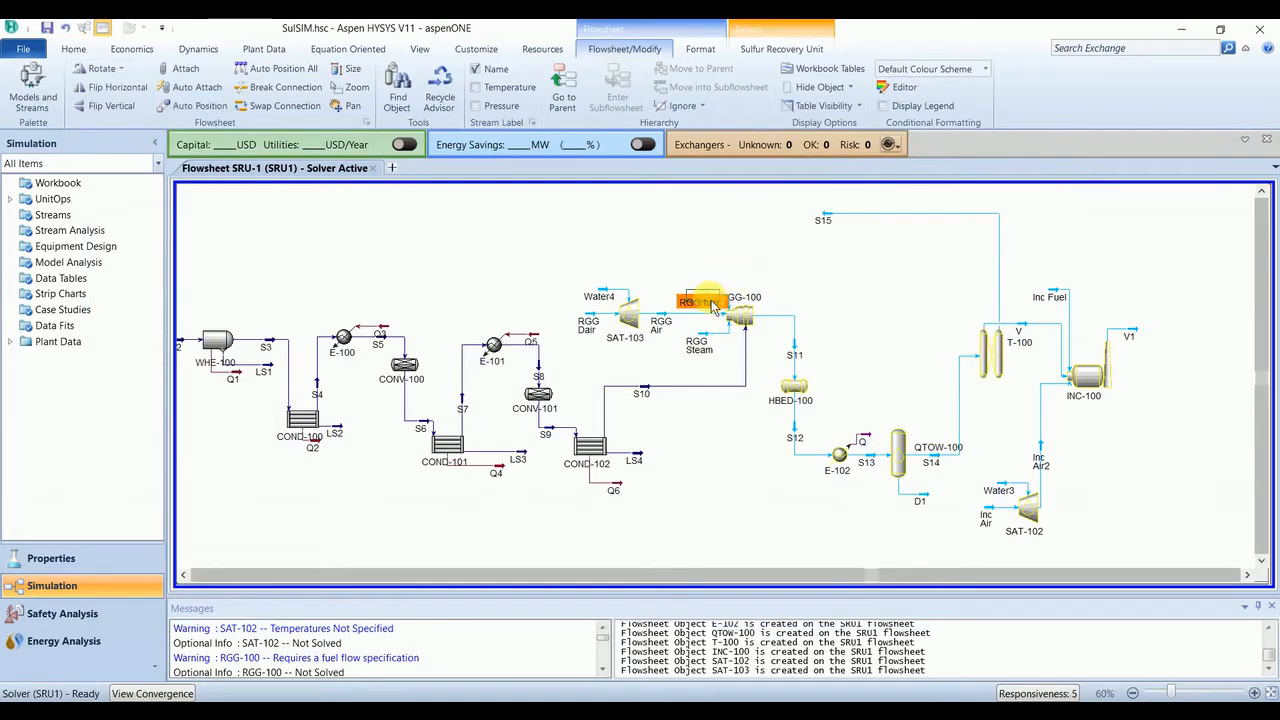
{"action": "double_click", "coordinate": [713, 306]}
{"action": "left_click", "coordinate": [490, 336]}
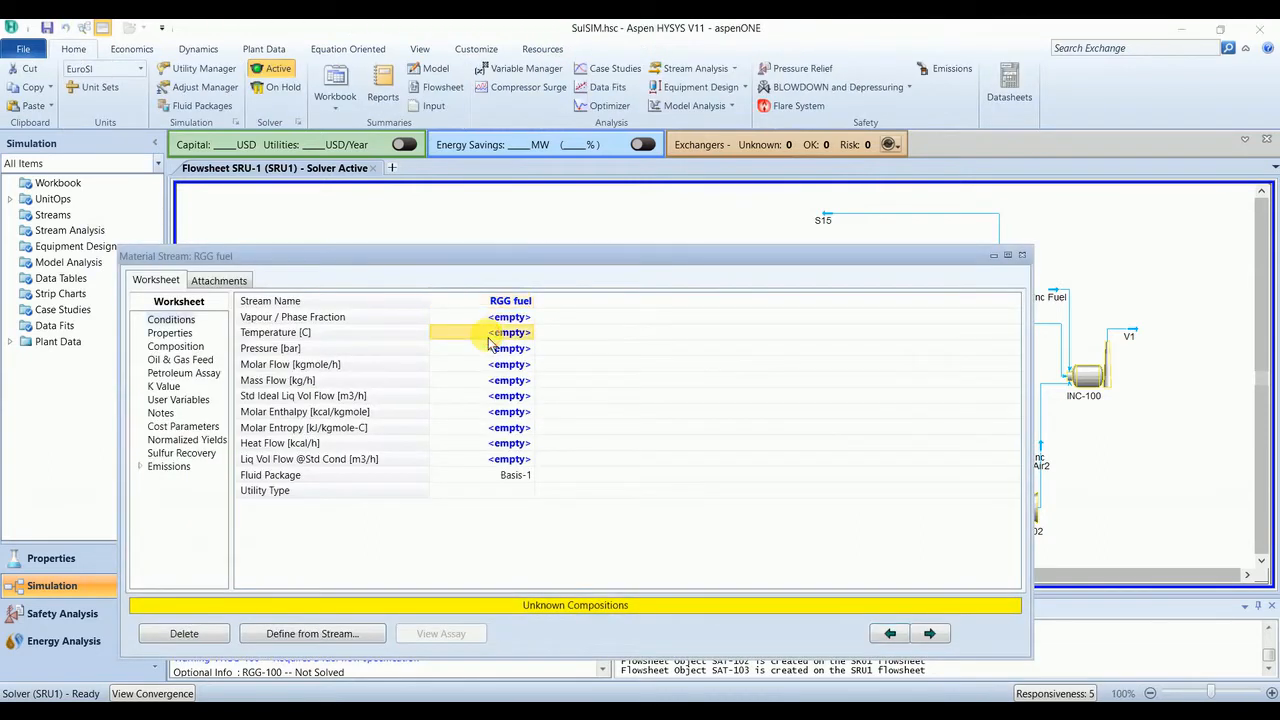
{"action": "type", "text": "14.9"}
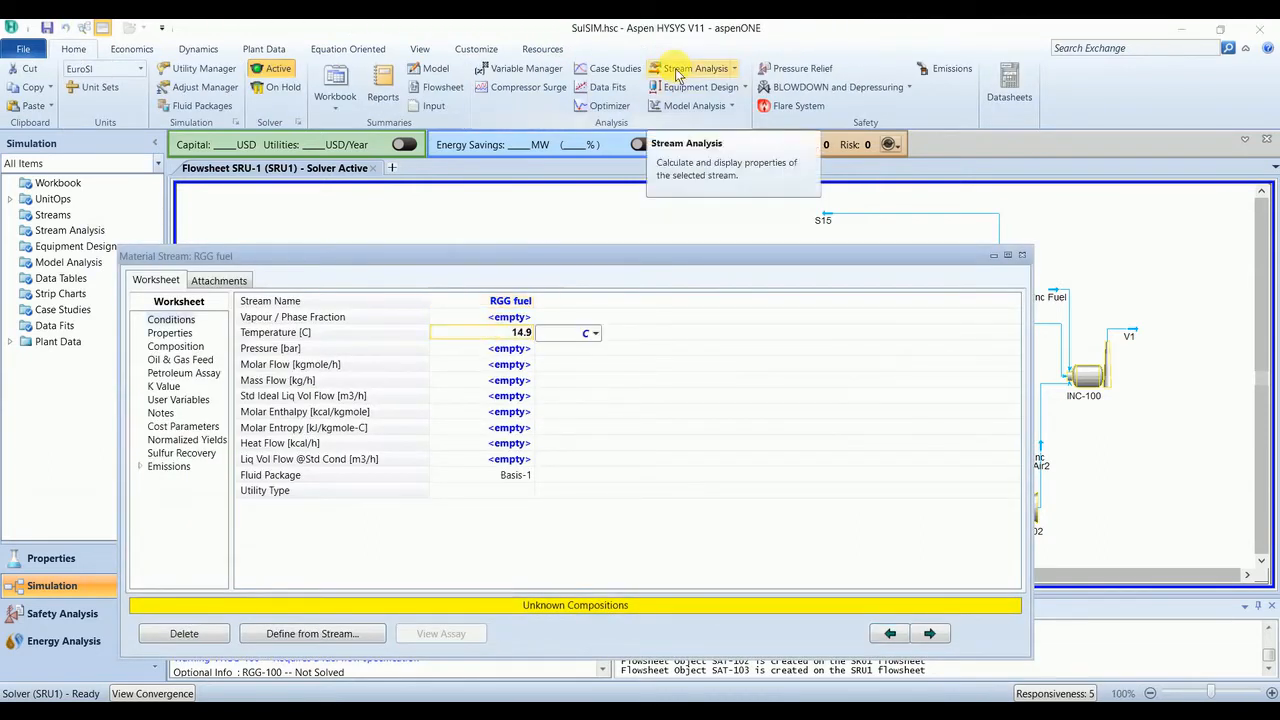
{"action": "type", "text": "5"}
{"action": "key", "text": "Return"}
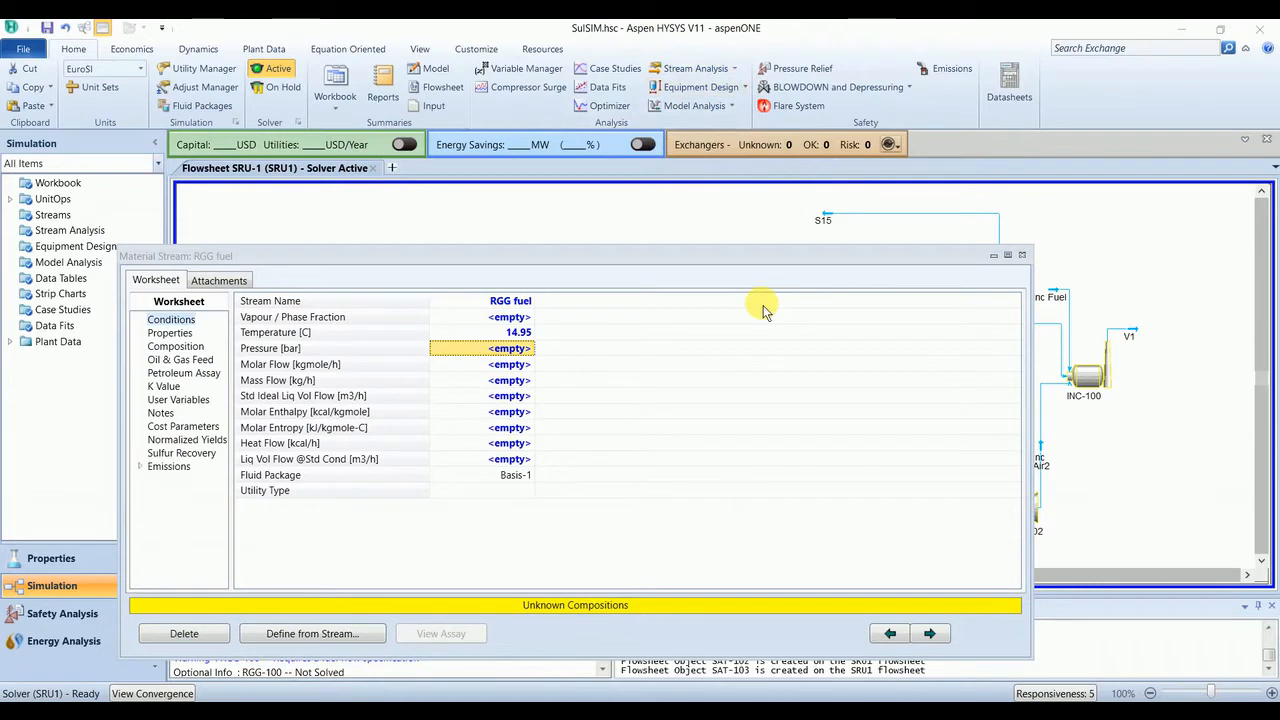
{"action": "type", "text": "3.771"}
{"action": "key", "text": "Return"}
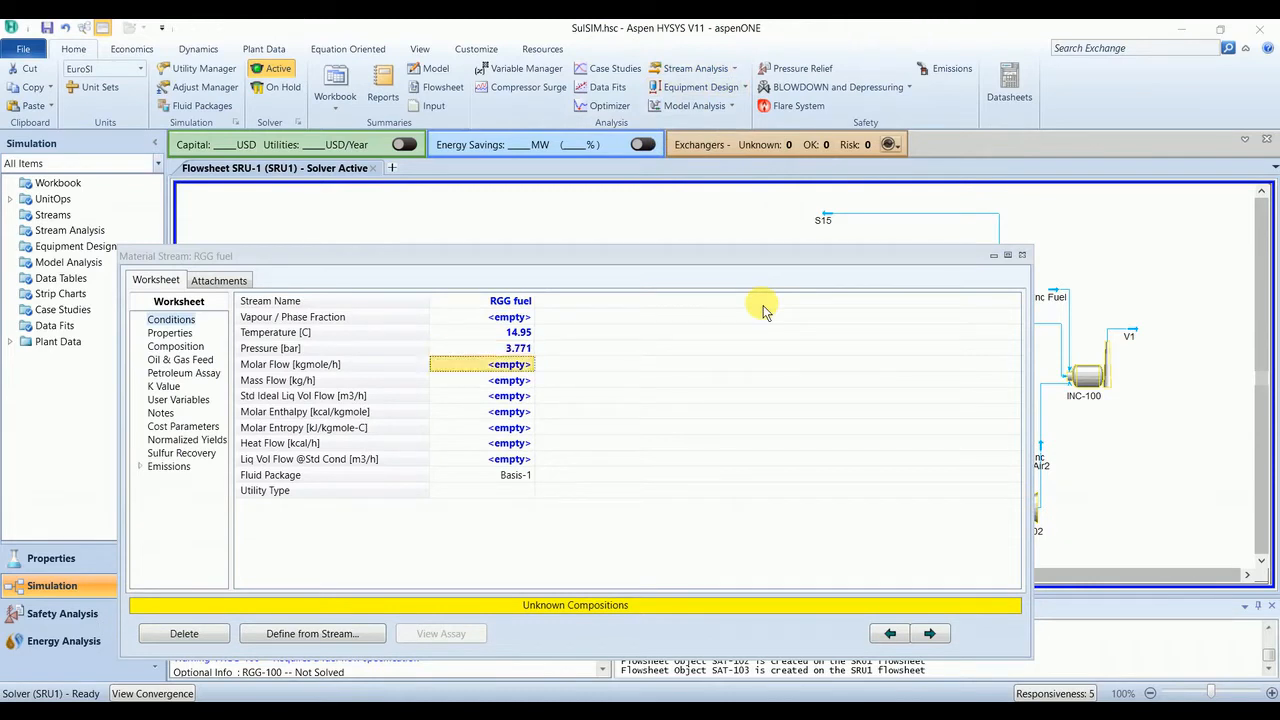
- Define the RGG fuel composition on a mole basis with 95 methane, 4 ethane and 1 propane, and close the stream
{"action": "left_click", "coordinate": [186, 348]}
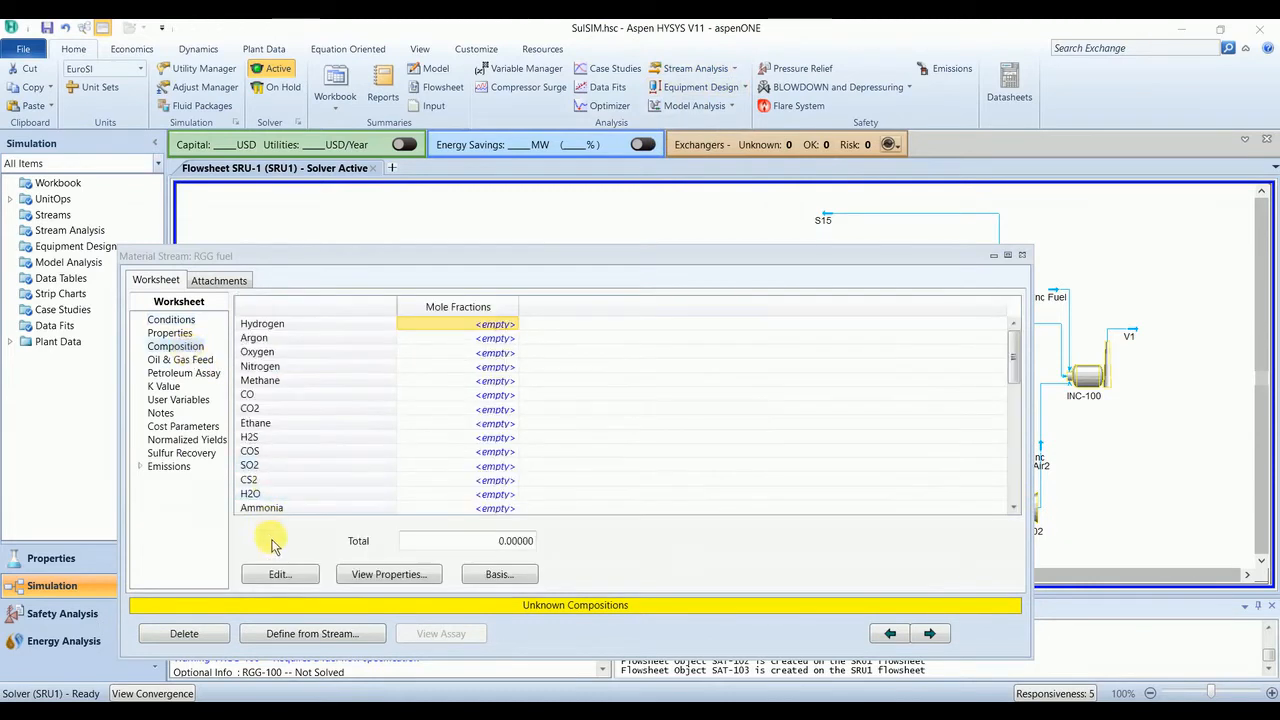
{"action": "left_click", "coordinate": [280, 574]}
{"action": "scroll", "coordinate": [572, 398], "scroll_direction": "down", "scroll_amount": 1}
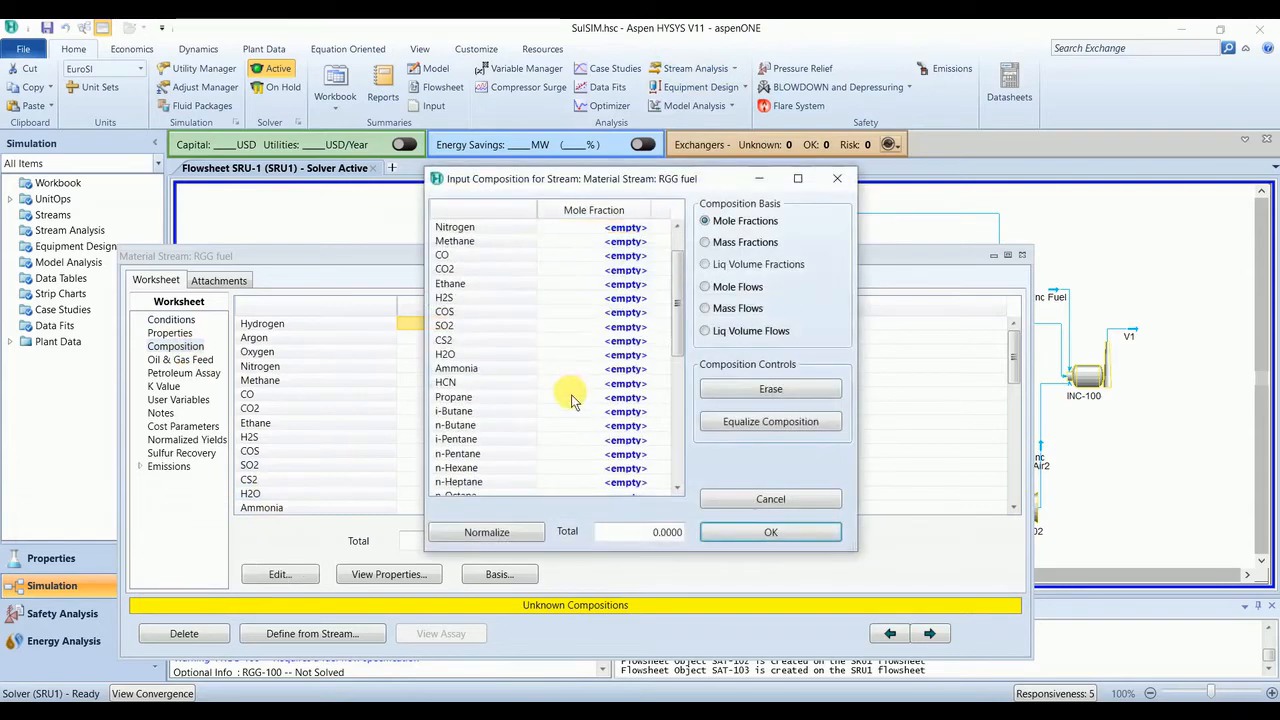
{"action": "scroll", "coordinate": [546, 407], "scroll_direction": "down", "scroll_amount": 1}
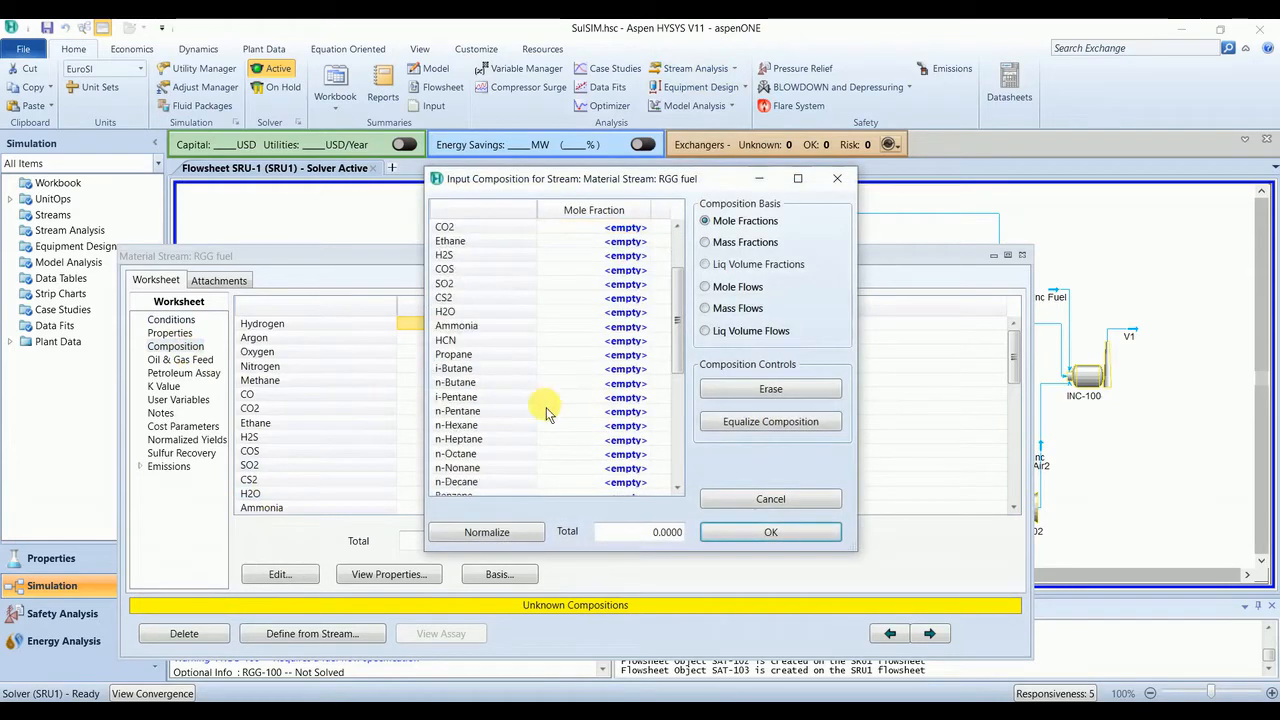
{"action": "scroll", "coordinate": [575, 279], "scroll_direction": "up", "scroll_amount": 1}
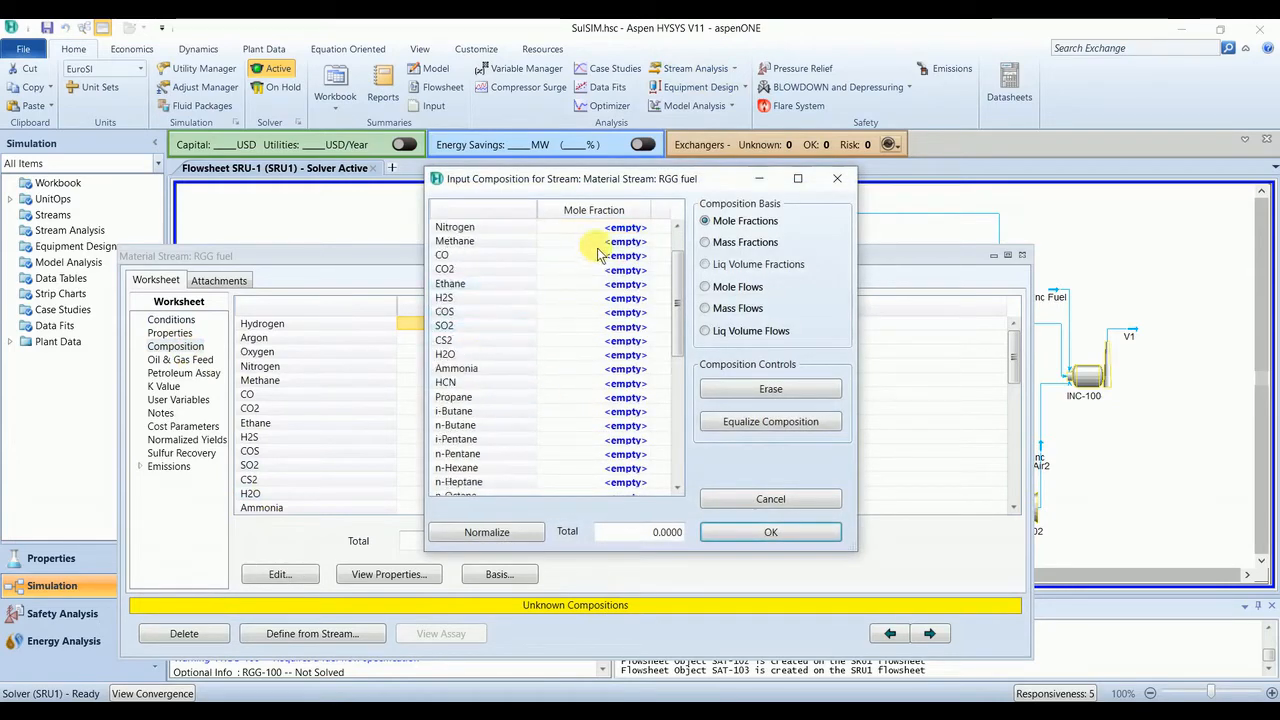
{"action": "left_click", "coordinate": [600, 243]}
{"action": "type", "text": "95"}
{"action": "key", "text": "Return"}
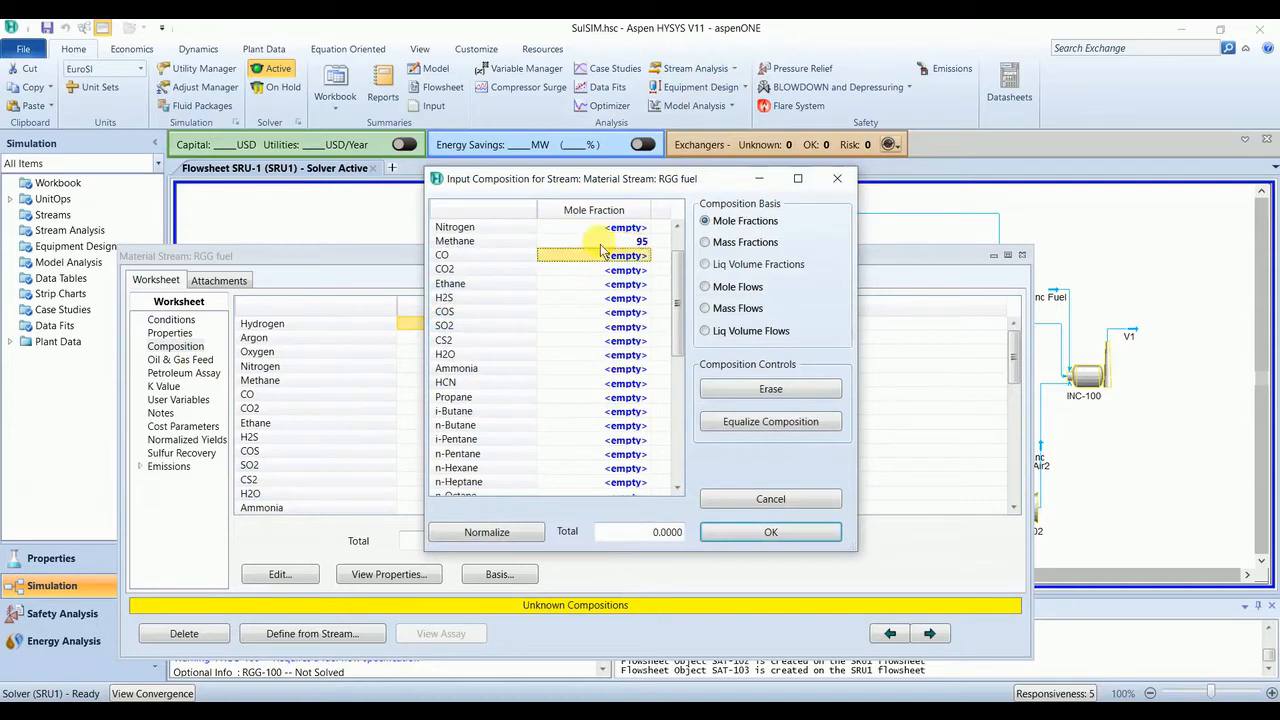
{"action": "key", "text": "Down"}
{"action": "key", "text": "Down"}
{"action": "type", "text": "4"}
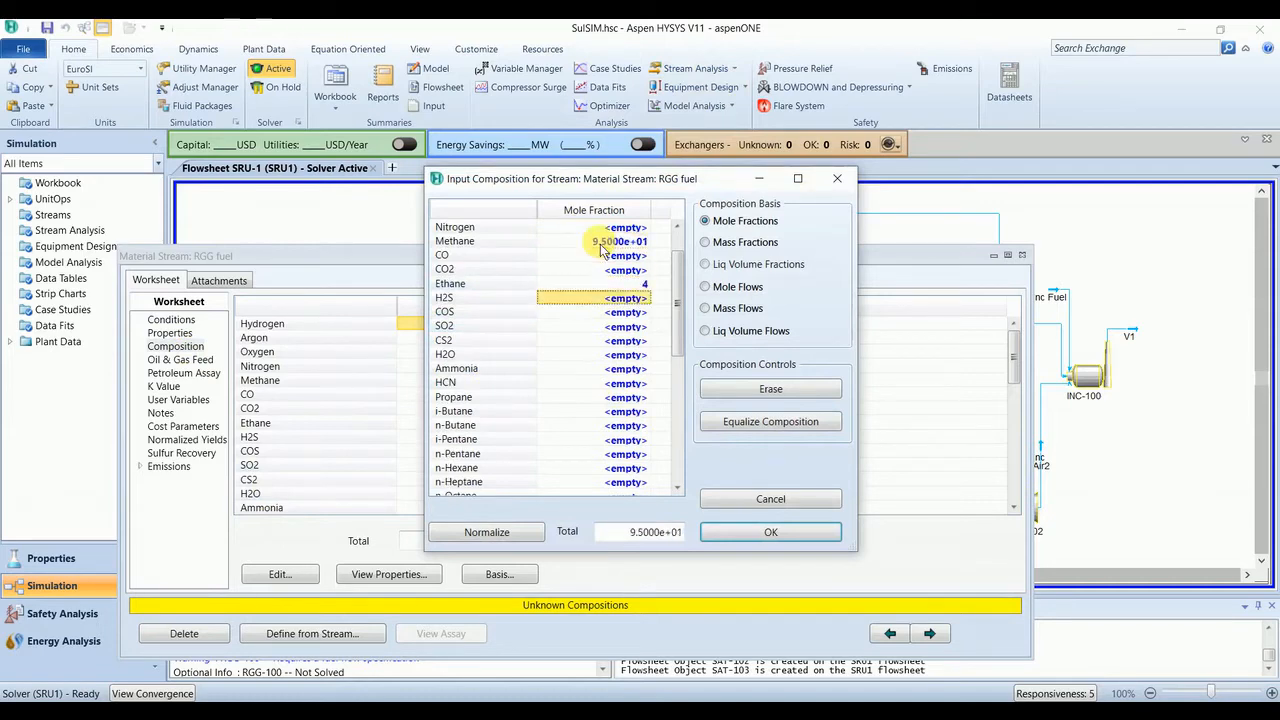
{"action": "key", "text": "Return"}
{"action": "key", "text": "Down"}
{"action": "key", "text": "Down"}
{"action": "key", "text": "Down"}
{"action": "key", "text": "Down"}
{"action": "key", "text": "Down"}
{"action": "key", "text": "Down"}
{"action": "key", "text": "Down"}
{"action": "type", "text": "1"}
{"action": "key", "text": "Return"}
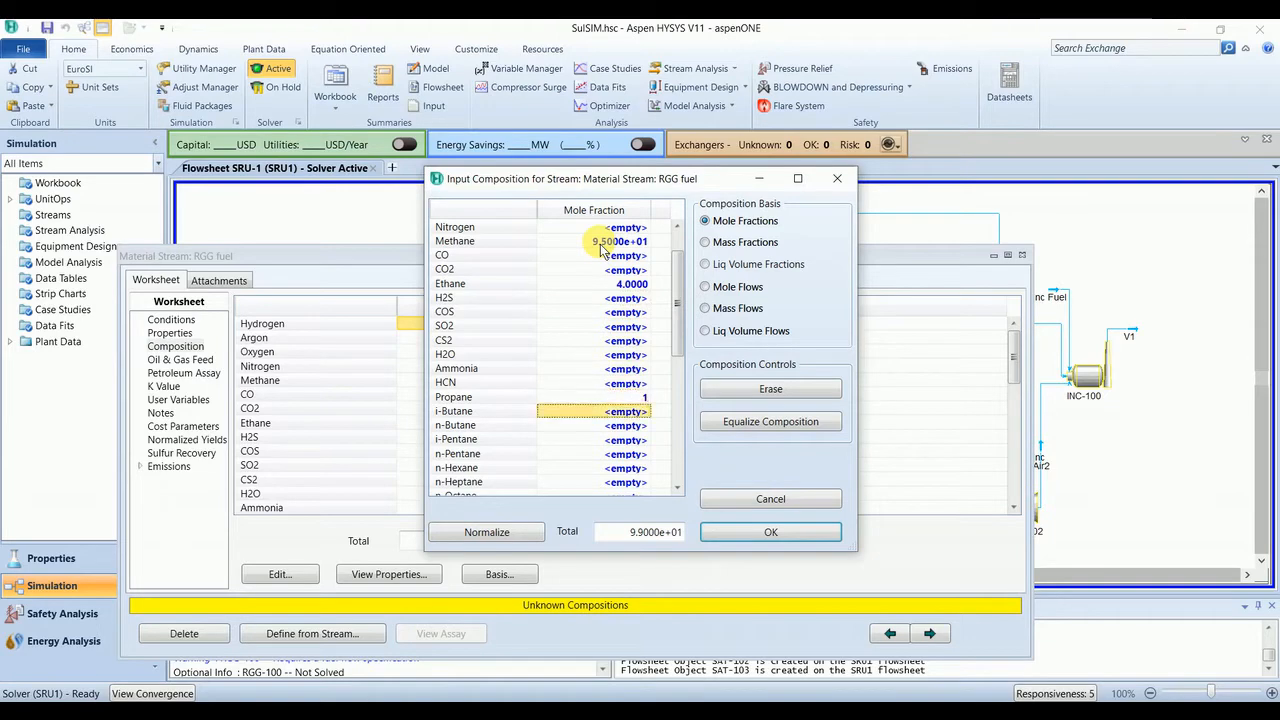
{"action": "left_click", "coordinate": [722, 530]}
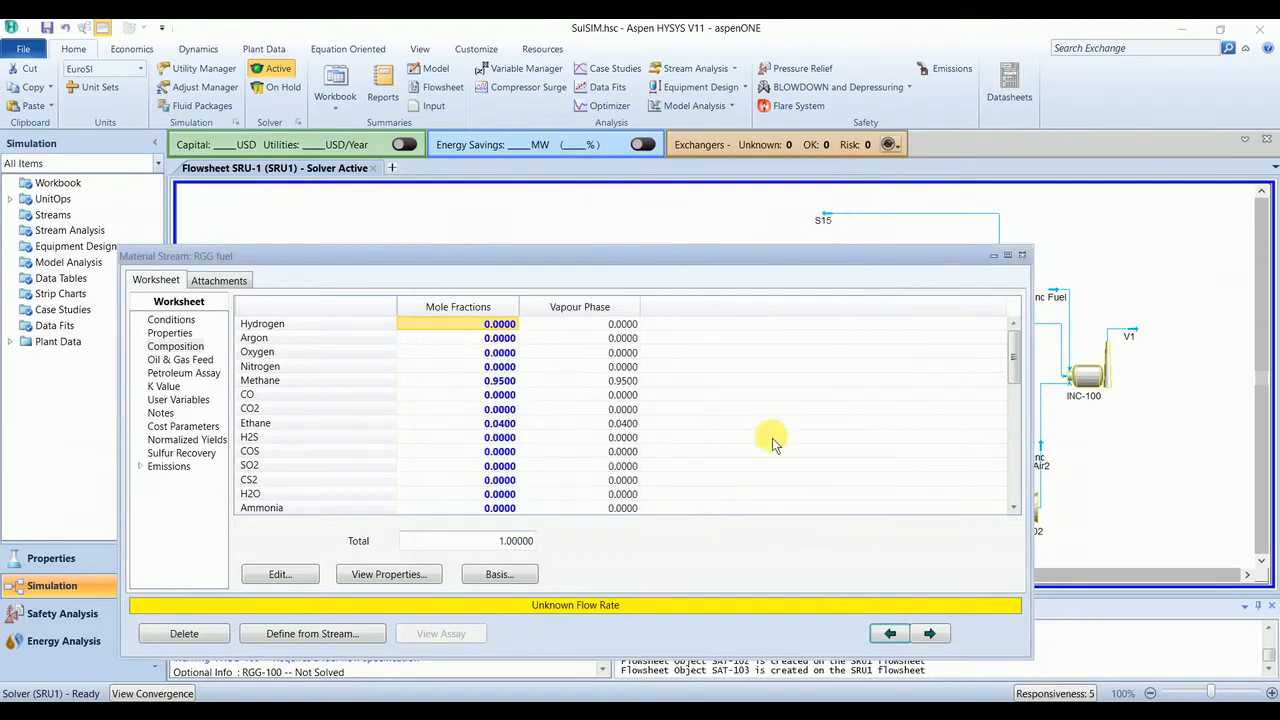
{"action": "left_click", "coordinate": [1023, 257]}
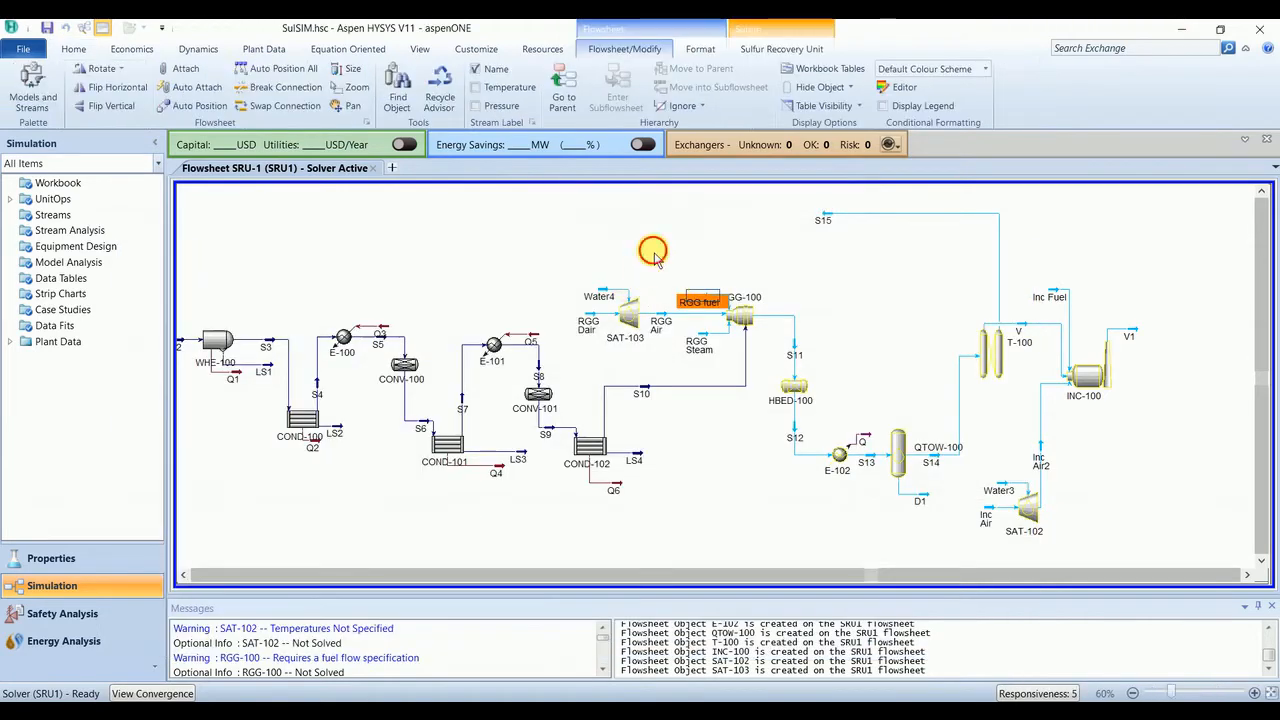
- Set the reducing gas generator RGG-100's burn stoichiometry to 85% and its mass-based steam to fuel ratio to 100%
{"action": "double_click", "coordinate": [740, 318]}
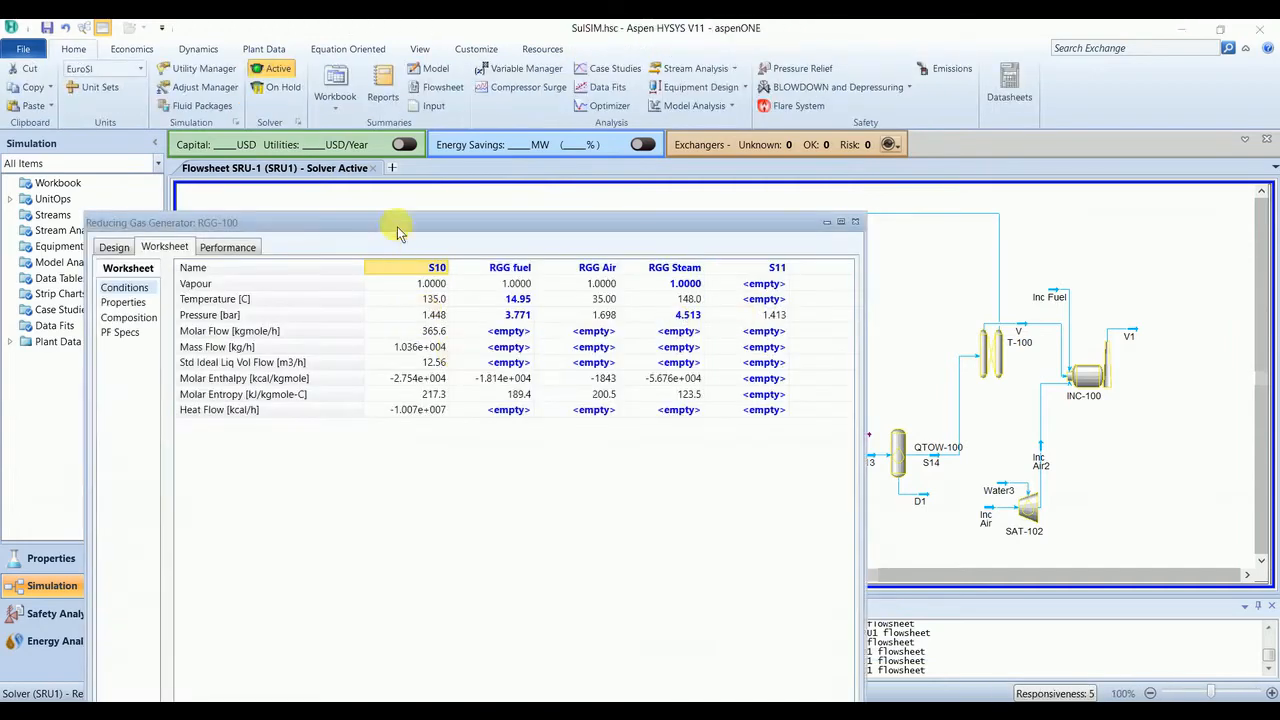
{"action": "left_click_drag", "start_coordinate": [397, 232], "coordinate": [403, 116]}
{"action": "left_click", "coordinate": [175, 130]}
{"action": "left_click", "coordinate": [190, 186]}
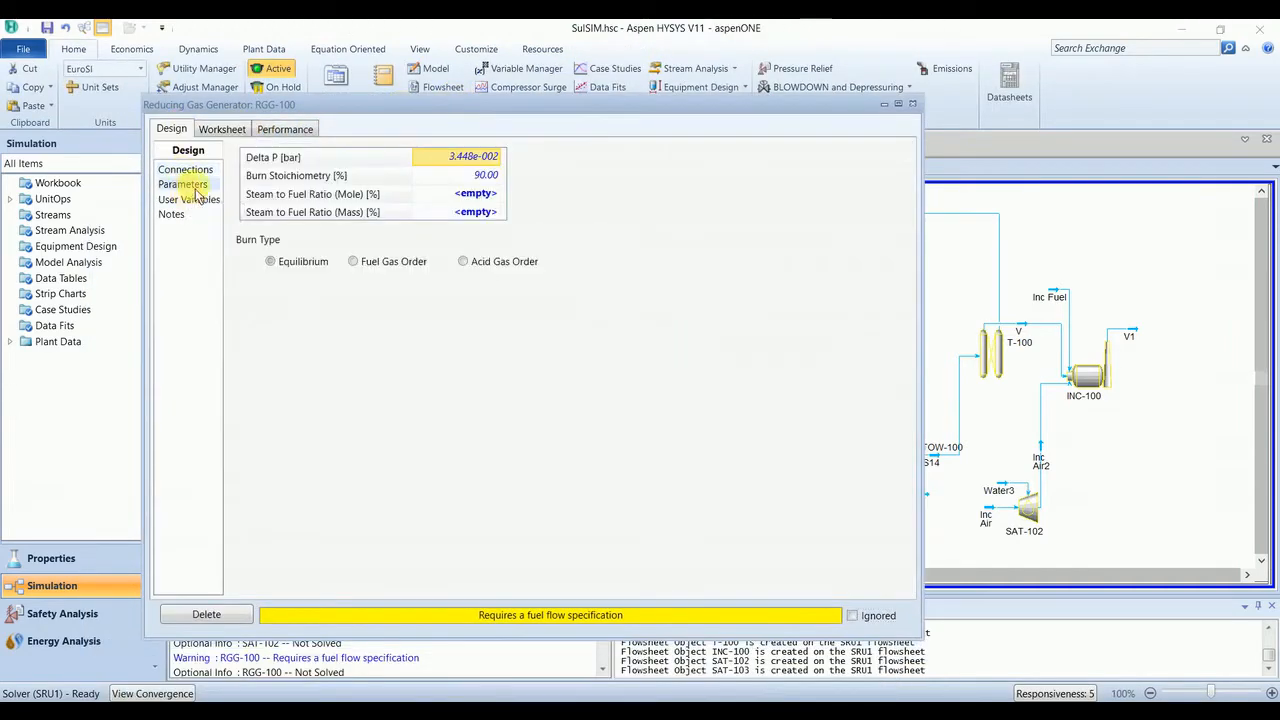
{"action": "left_click_drag", "start_coordinate": [476, 182], "coordinate": [470, 182]}
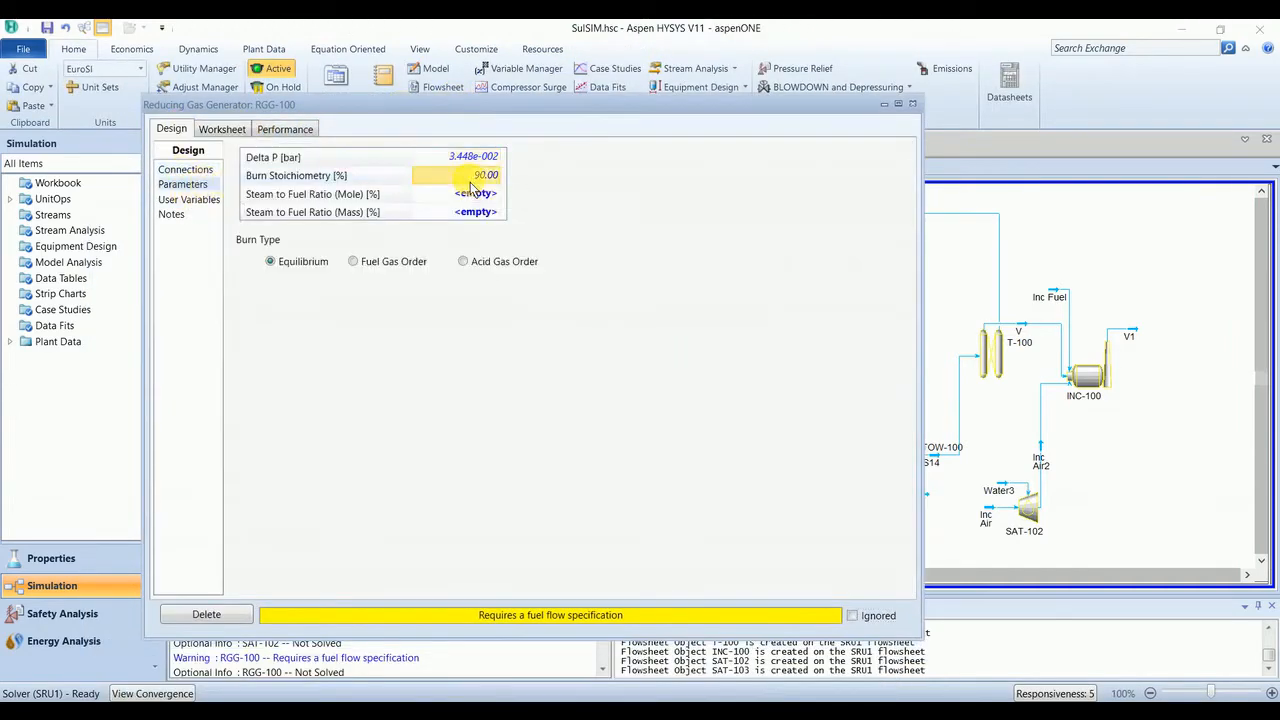
{"action": "type", "text": "85"}
{"action": "key", "text": "Return"}
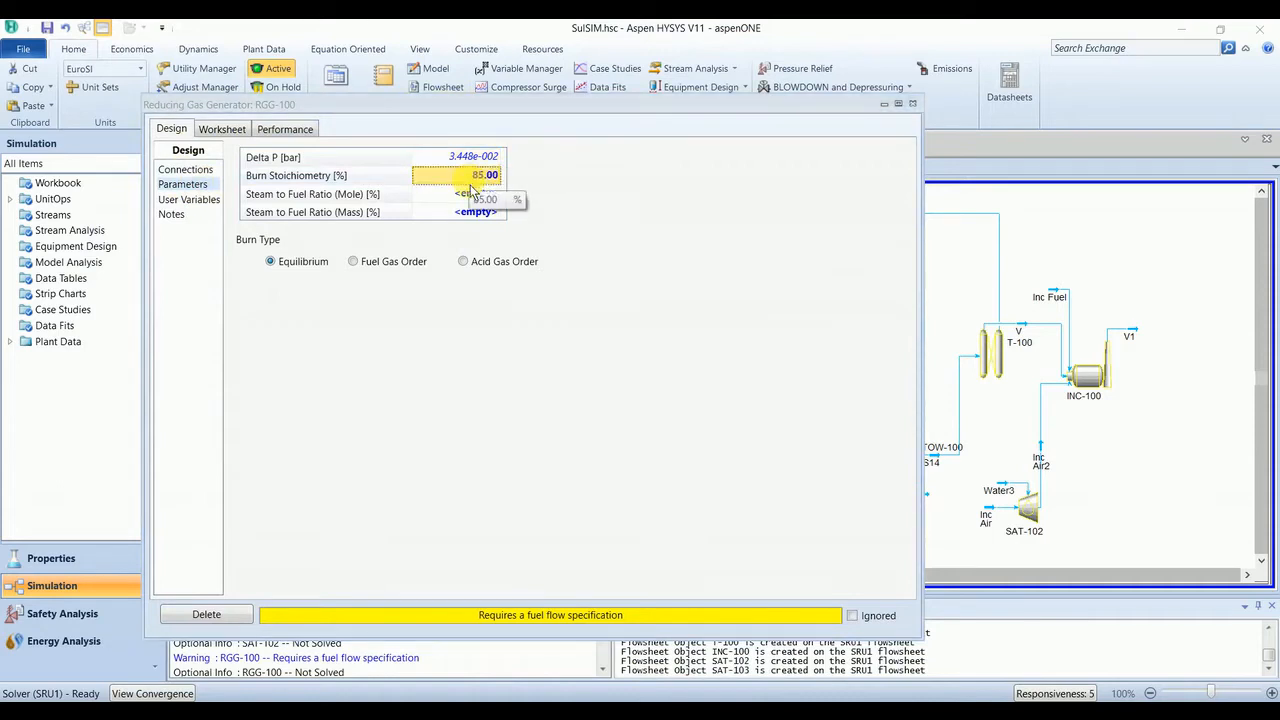
{"action": "left_click", "coordinate": [487, 214]}
{"action": "type", "text": "100"}
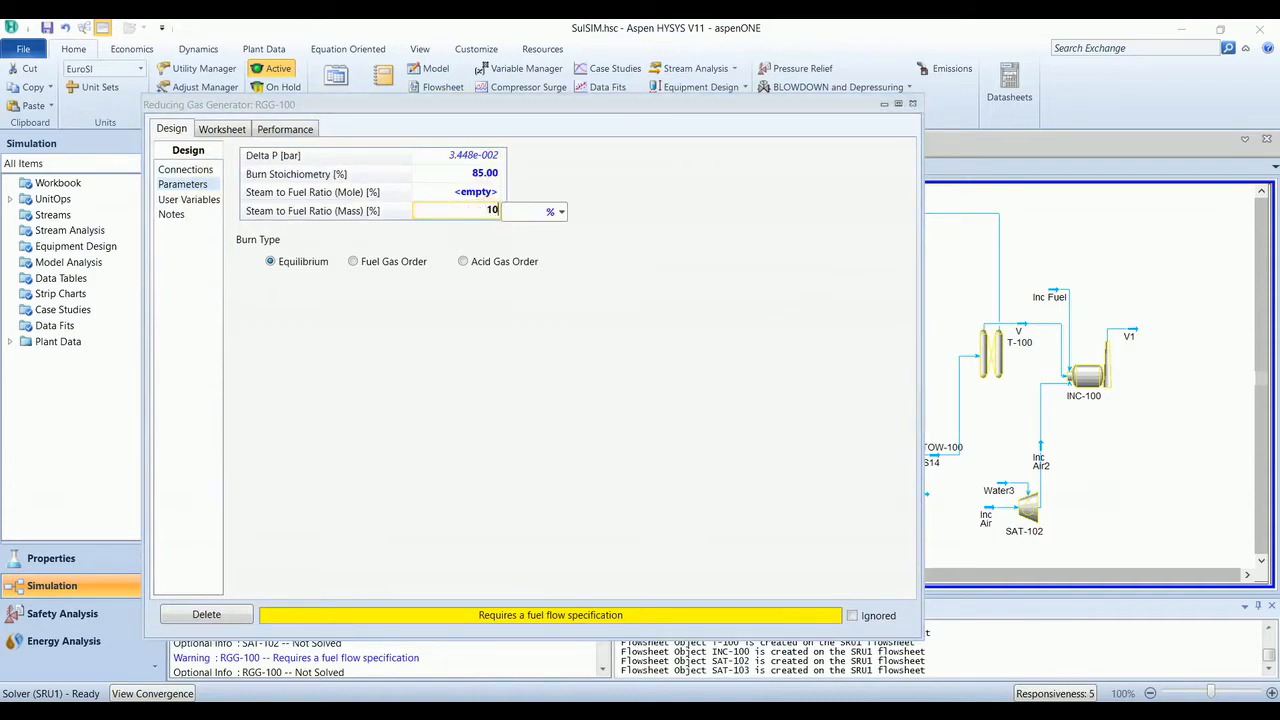
- Specify a temperature of 285 C for RGG-100's outlet stream S11 and close the unit
{"action": "left_click", "coordinate": [222, 132]}
{"action": "left_click", "coordinate": [822, 182]}
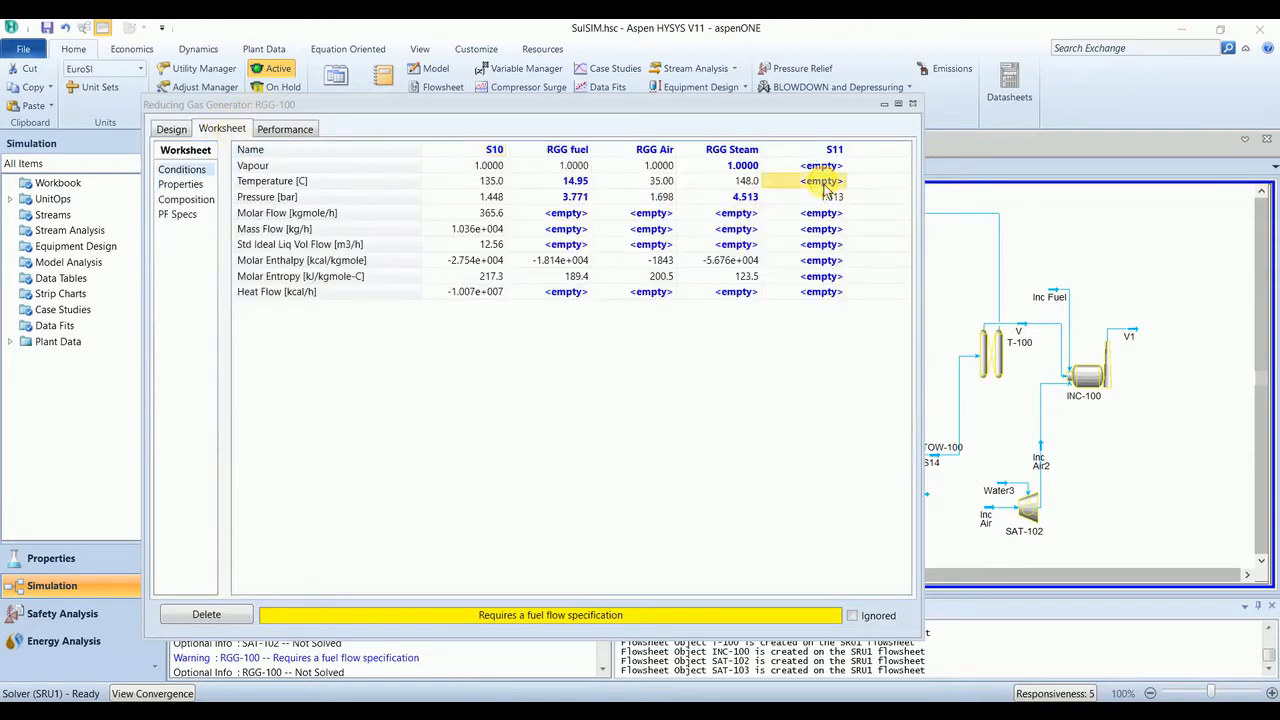
{"action": "type", "text": "285"}
{"action": "key", "text": "Return"}
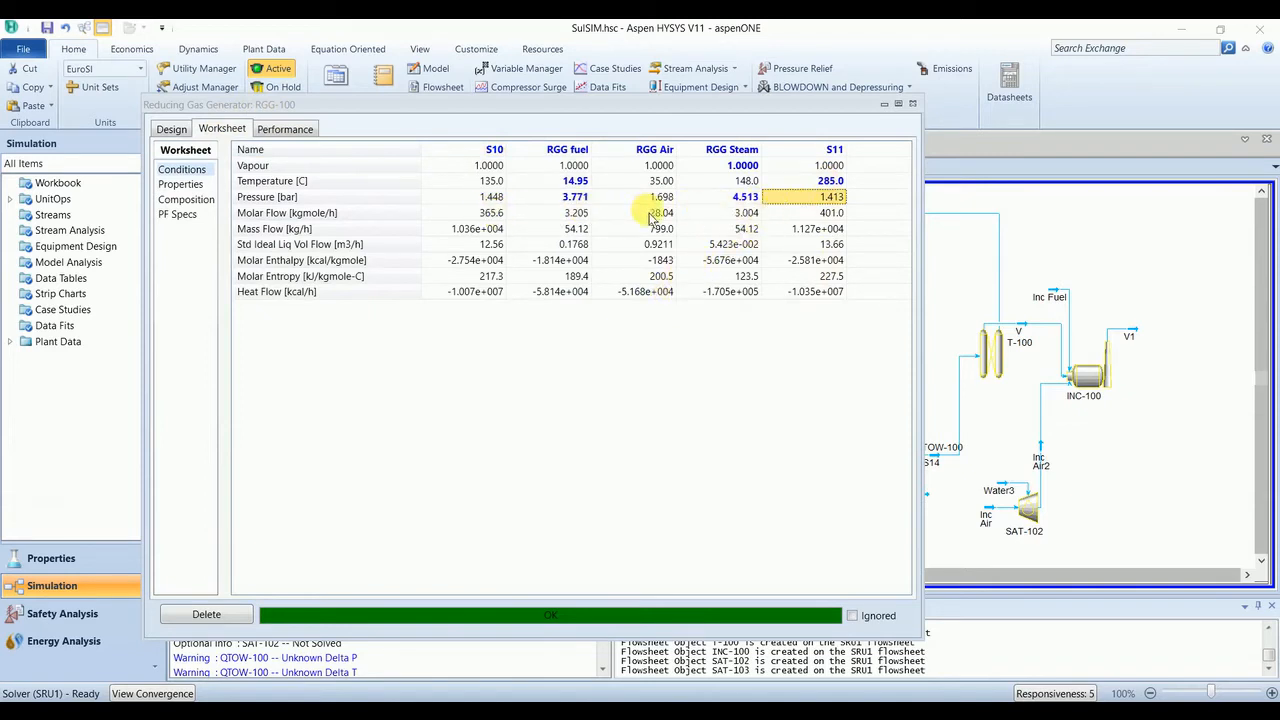
{"action": "left_click", "coordinate": [913, 104]}
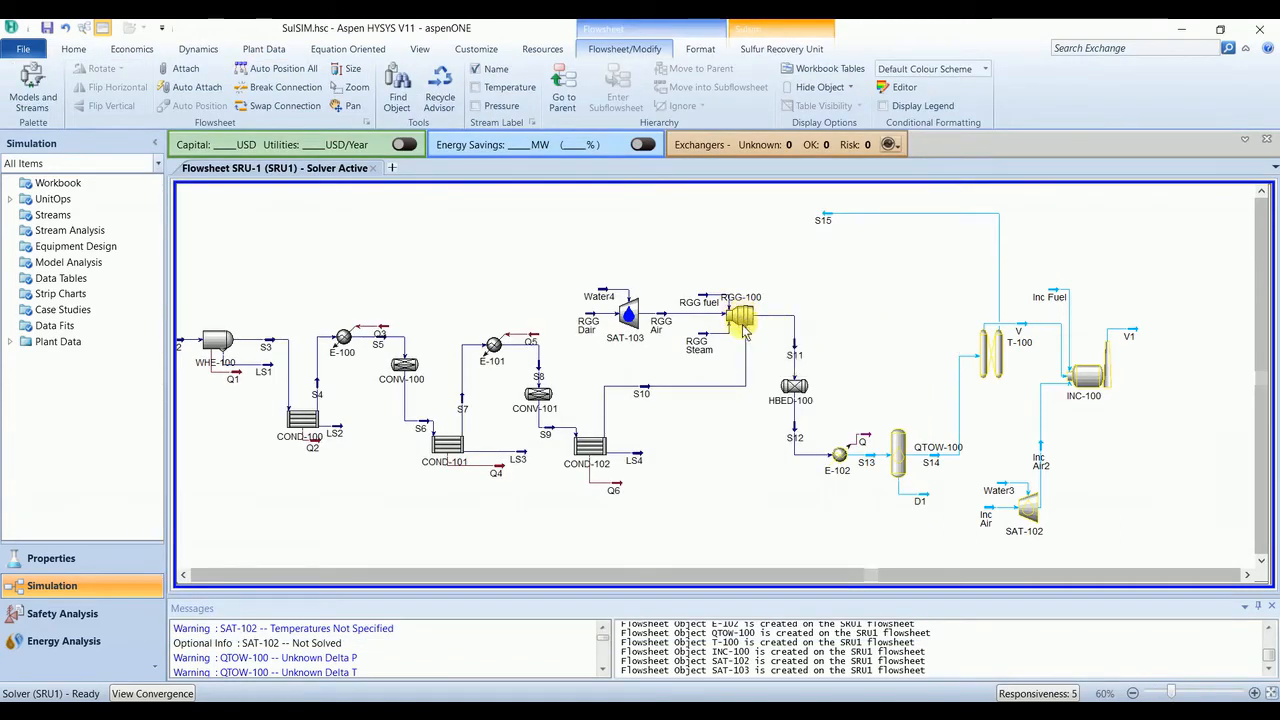
- Examine the hydrogenation bed HBED-100's inlet and outlet stream properties and compositions, comparing CS2 and H2S between S11 and S12
{"action": "left_click", "coordinate": [793, 400]}
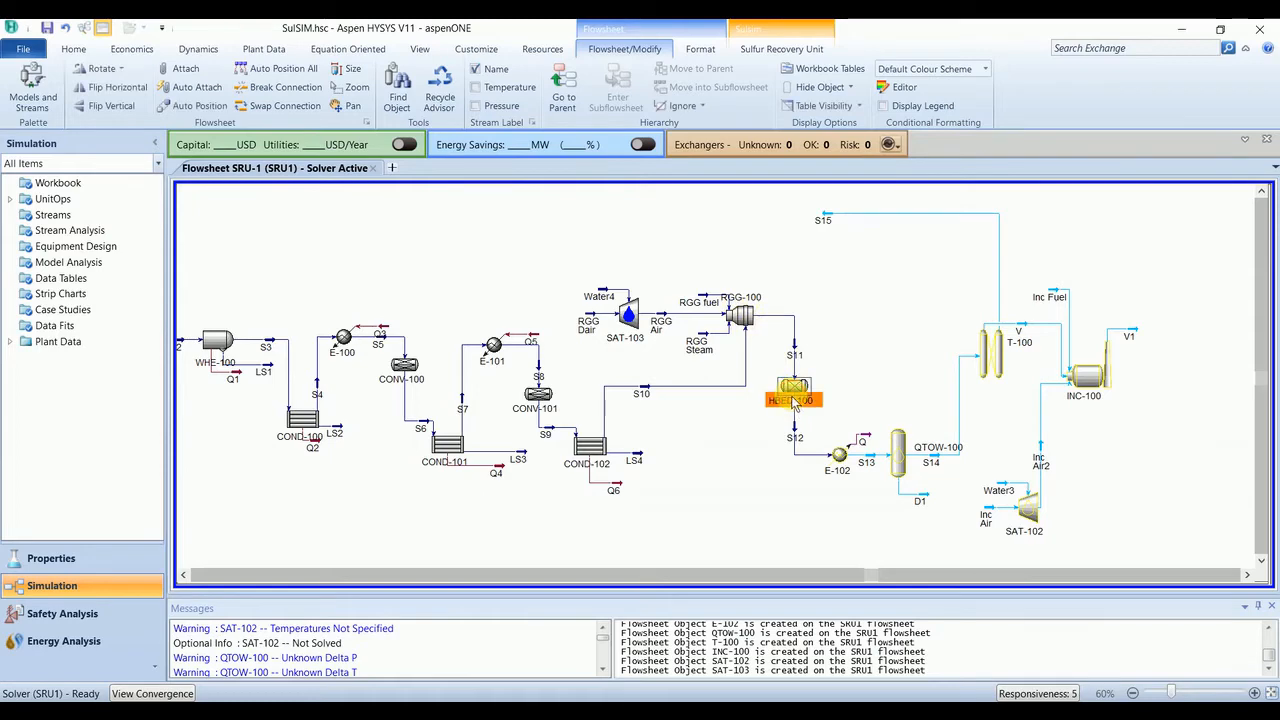
{"action": "double_click", "coordinate": [793, 400]}
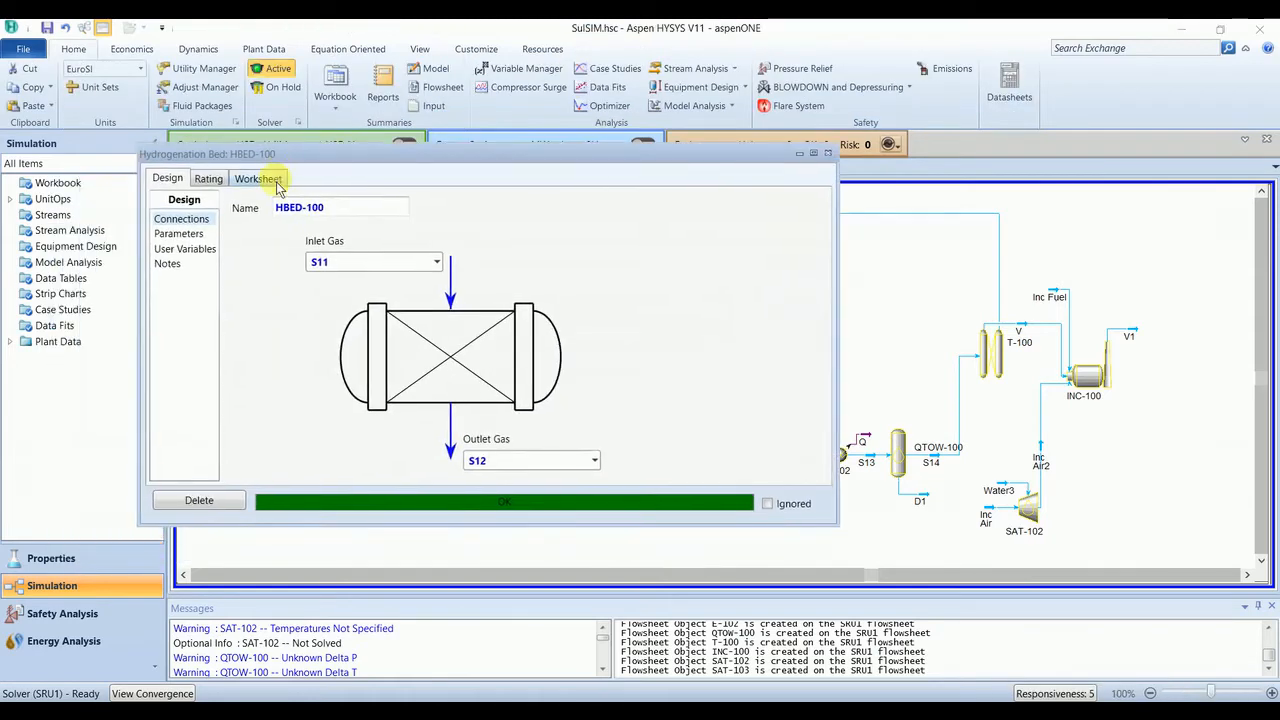
{"action": "left_click", "coordinate": [262, 179]}
{"action": "left_click", "coordinate": [180, 236]}
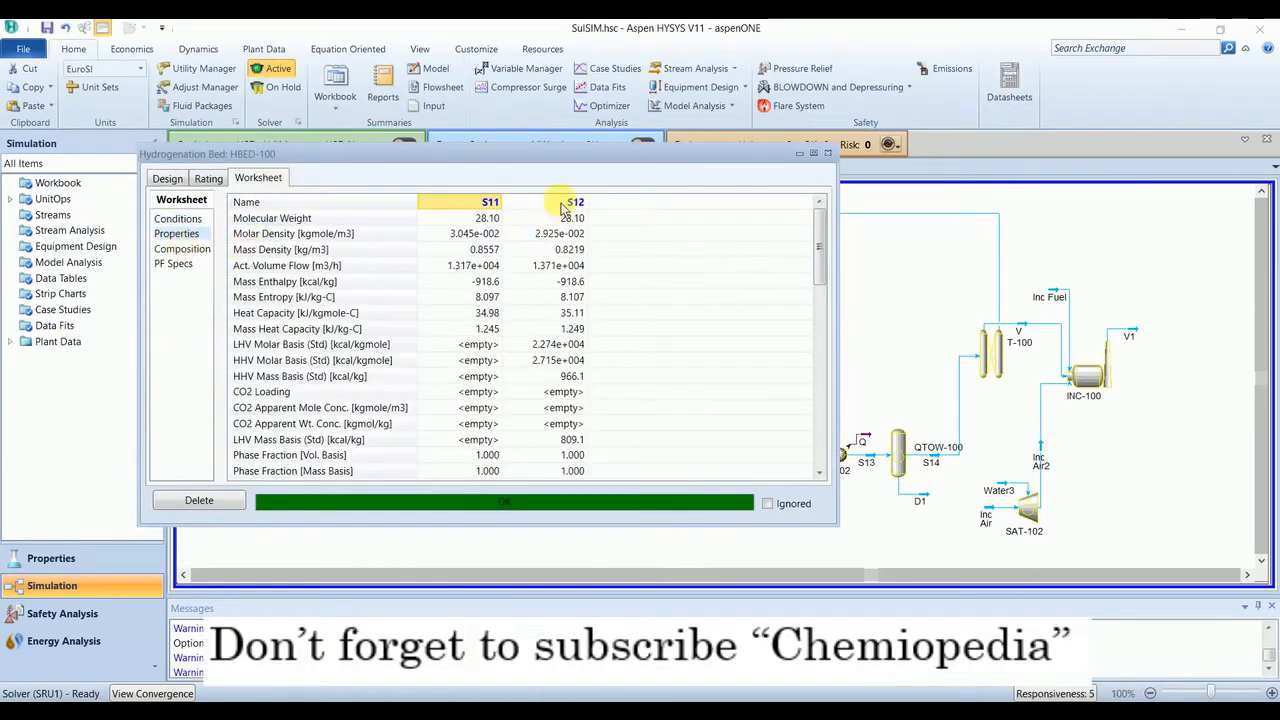
{"action": "left_click", "coordinate": [182, 248]}
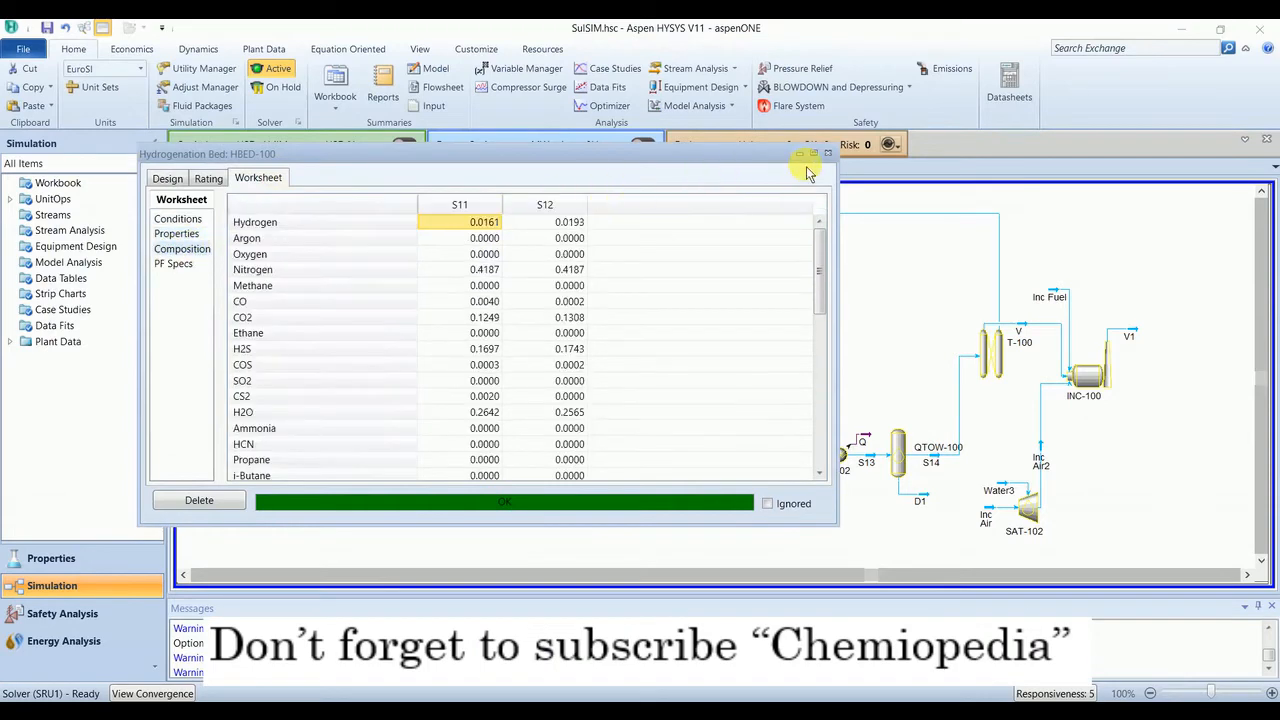
{"action": "left_click", "coordinate": [815, 155]}
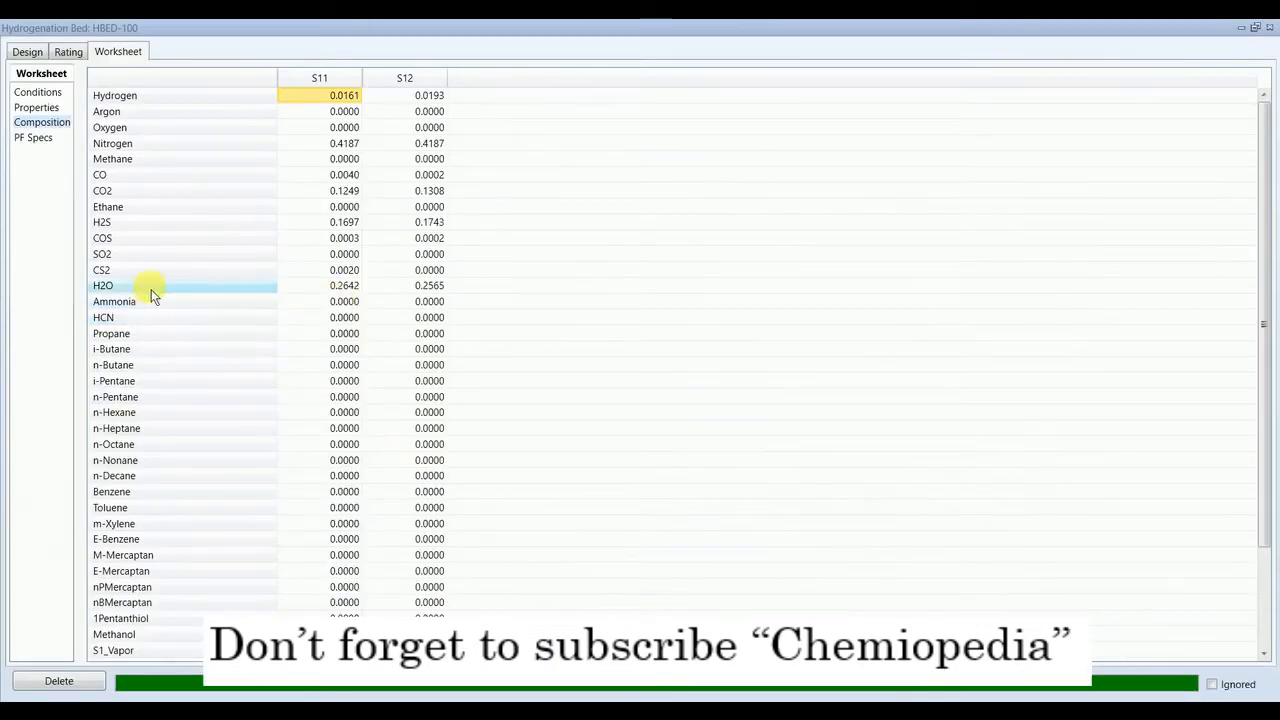
{"action": "left_click", "coordinate": [264, 254]}
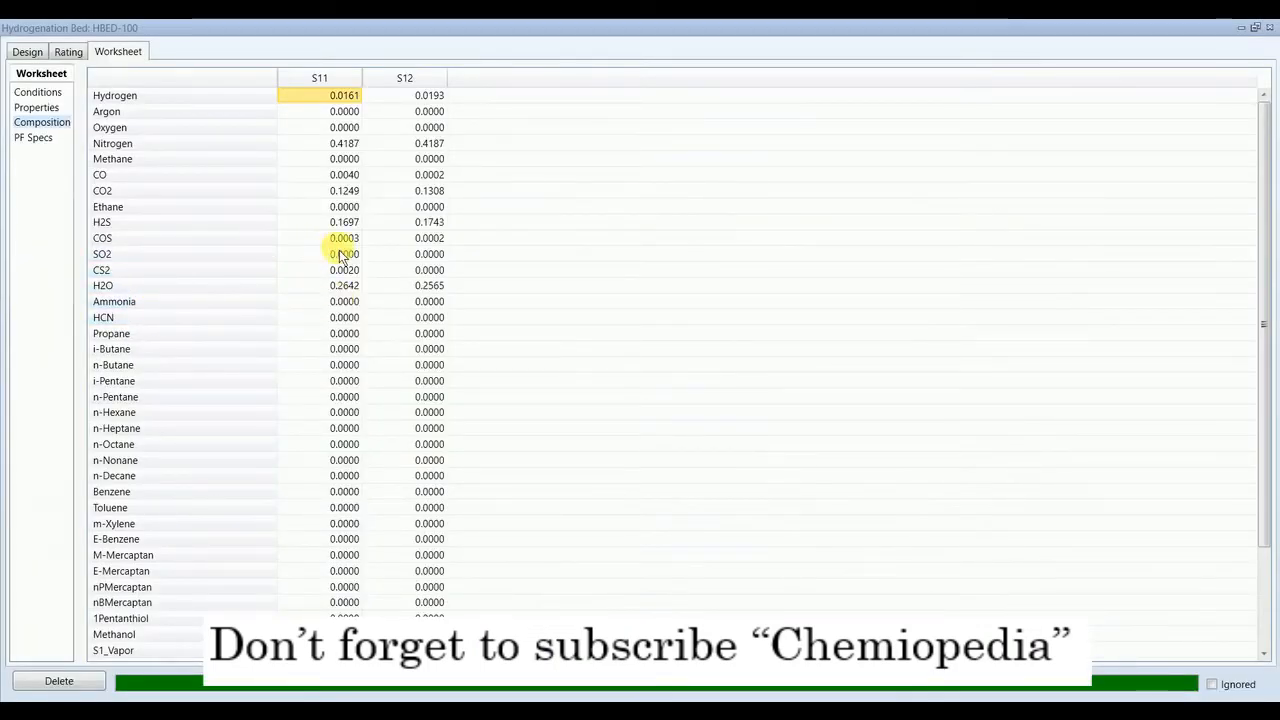
{"action": "left_click", "coordinate": [150, 273]}
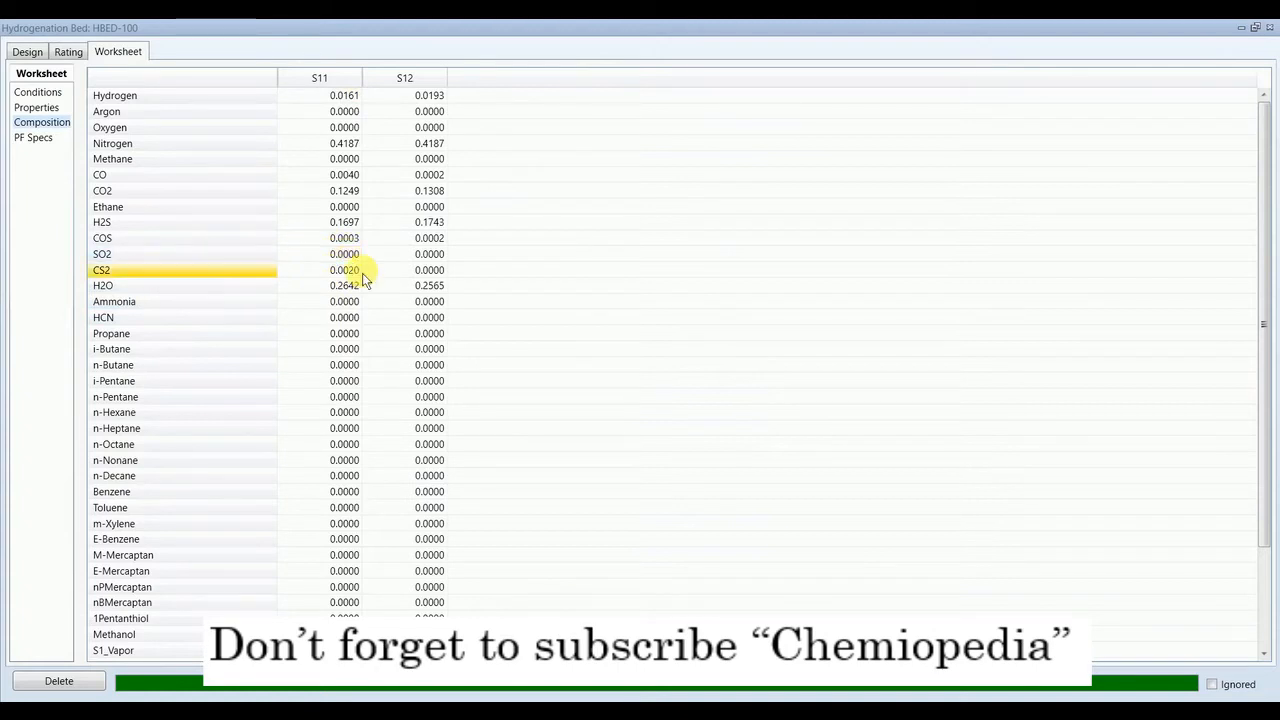
{"action": "left_click", "coordinate": [354, 274]}
{"action": "left_click", "coordinate": [434, 275]}
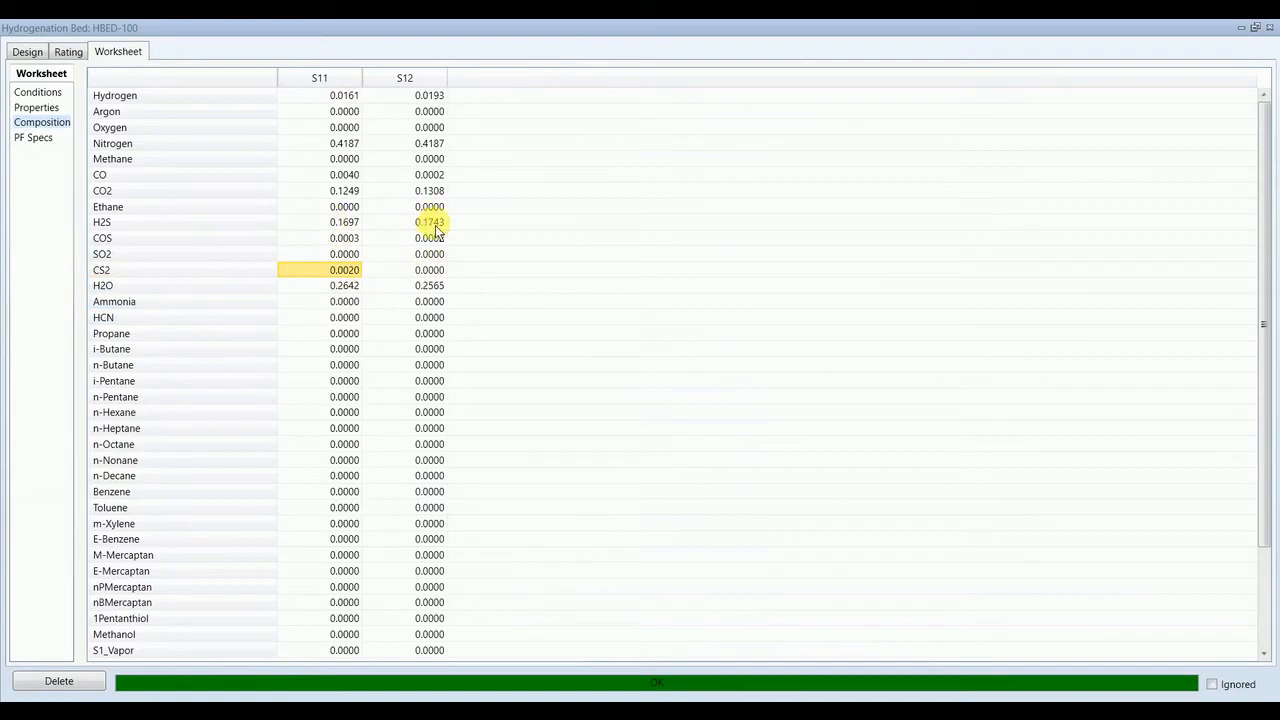
{"action": "left_click", "coordinate": [1268, 32]}
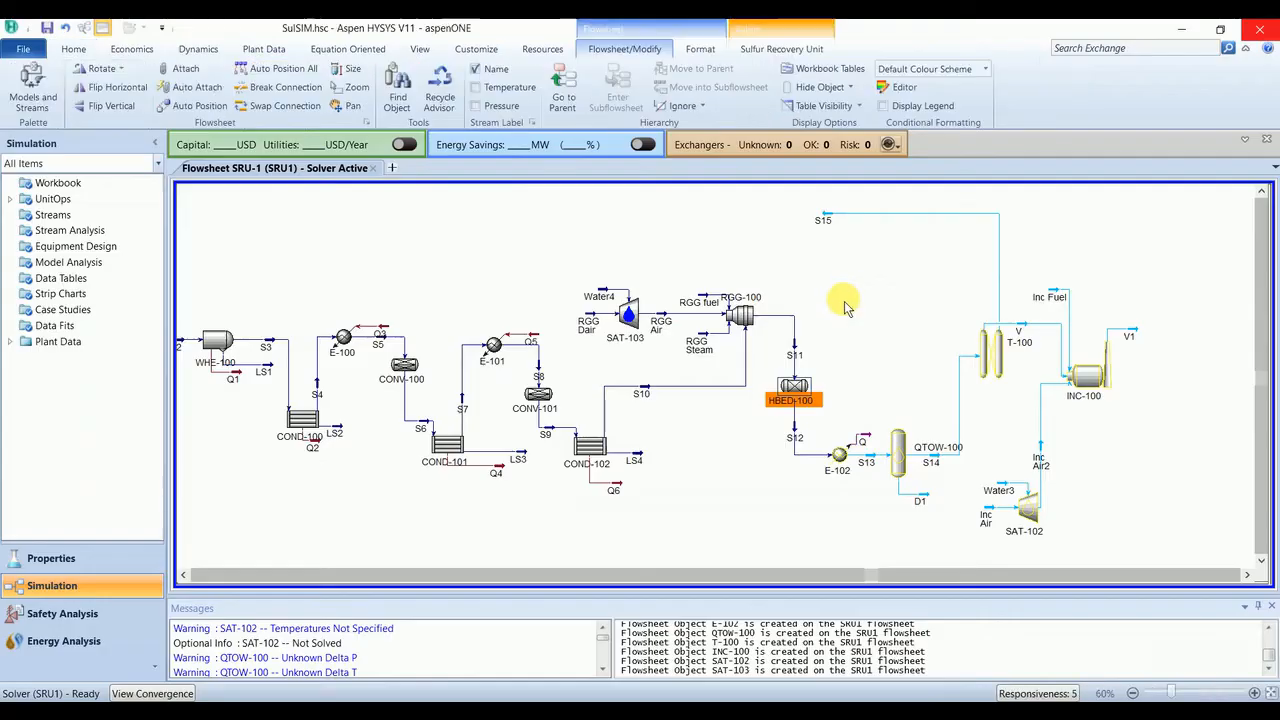
- Set the outlet stream S13 of cooler E-102 to a temperature of 150 C
{"action": "double_click", "coordinate": [842, 470]}
{"action": "left_click", "coordinate": [205, 247]}
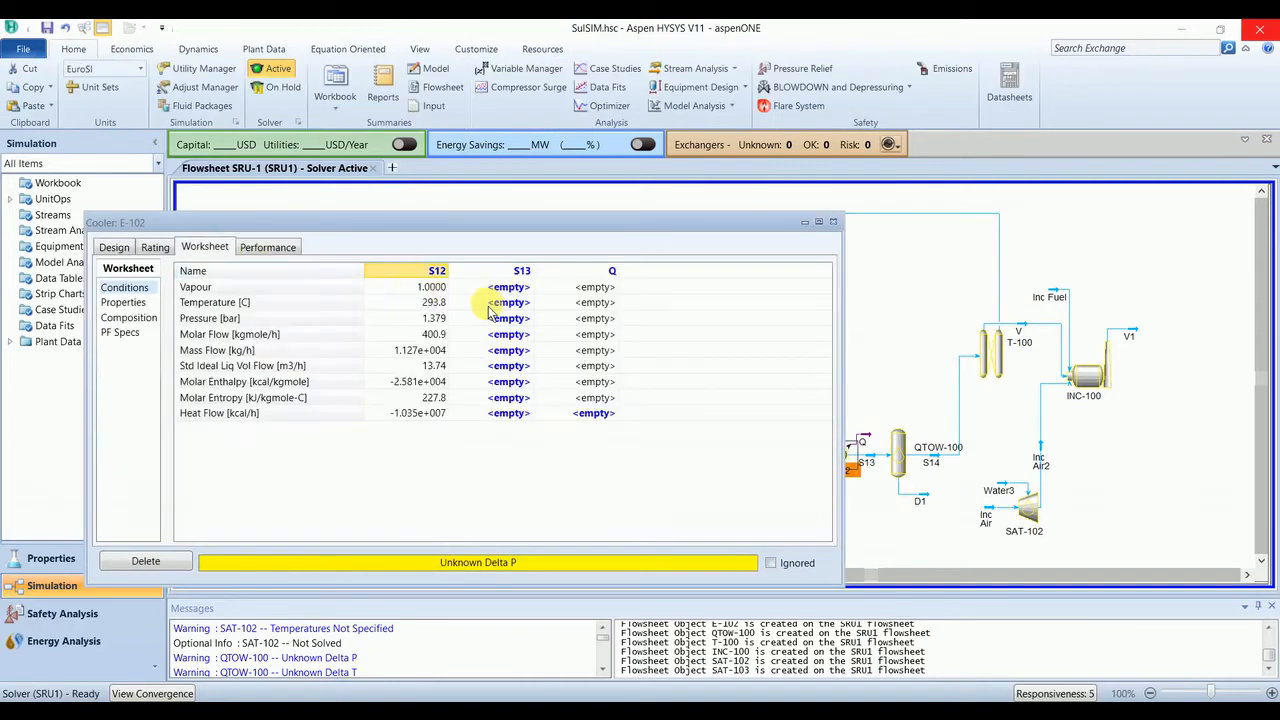
{"action": "left_click", "coordinate": [490, 303]}
{"action": "type", "text": "150"}
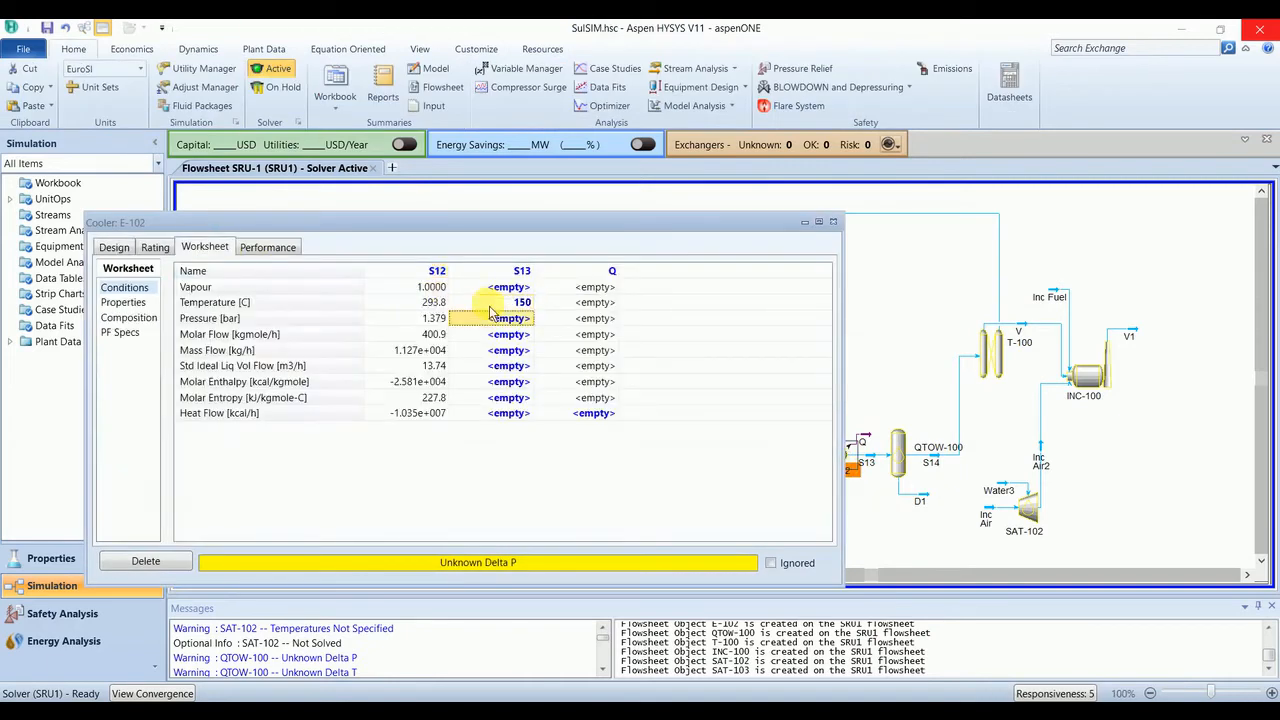
{"action": "key", "text": "Return"}
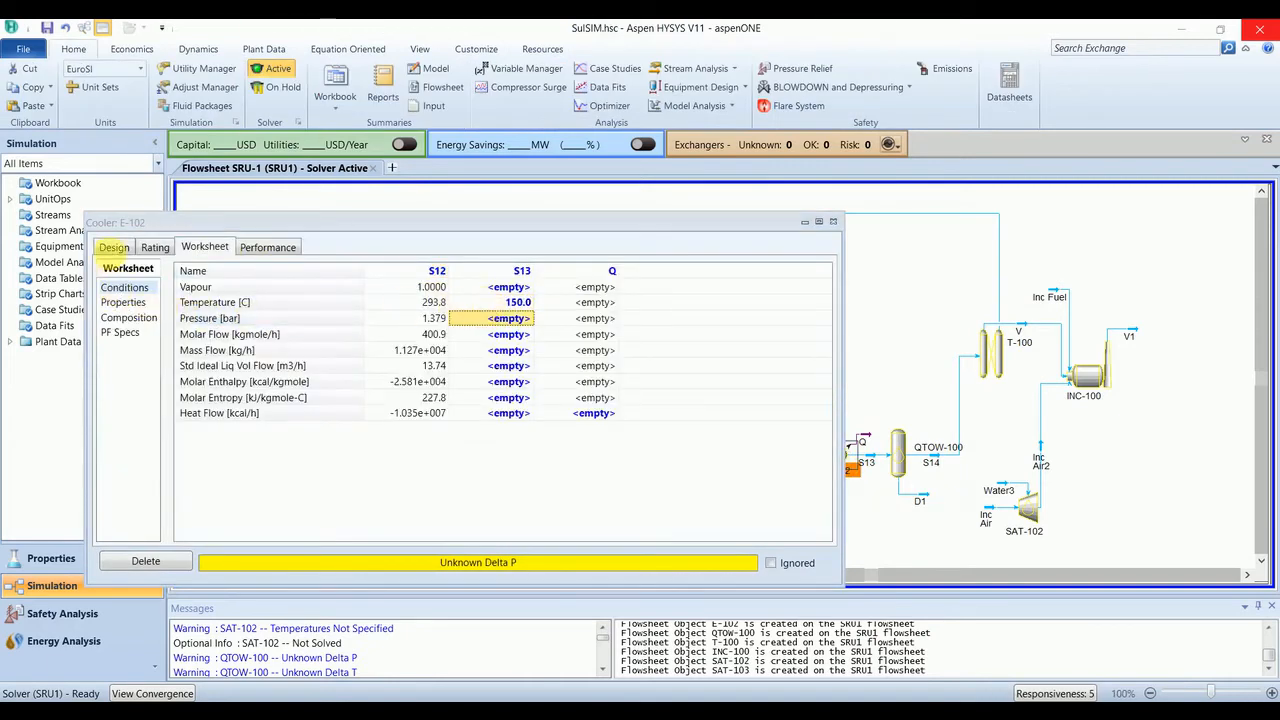
- Set the pressure drop of cooler E-102 to 0 bar and close the unit
{"action": "left_click", "coordinate": [114, 247]}
{"action": "left_click", "coordinate": [125, 302]}
{"action": "left_click", "coordinate": [291, 295]}
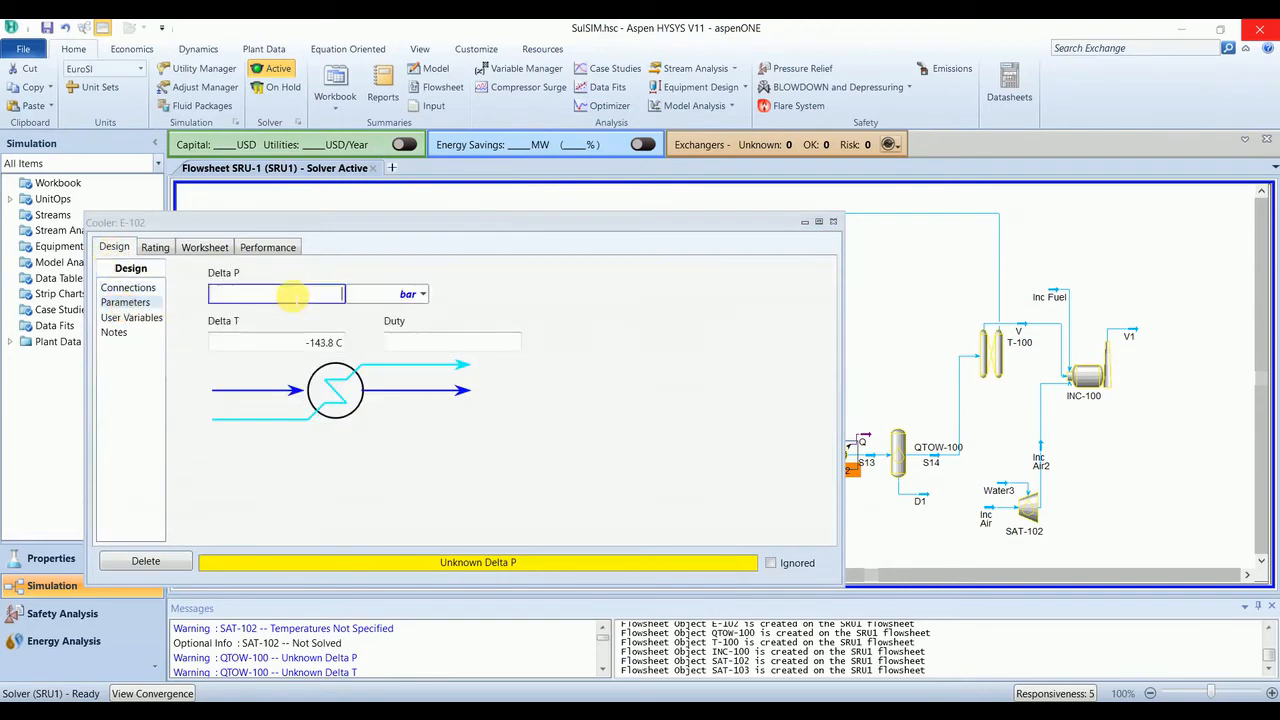
{"action": "type", "text": "0"}
{"action": "key", "text": "Return"}
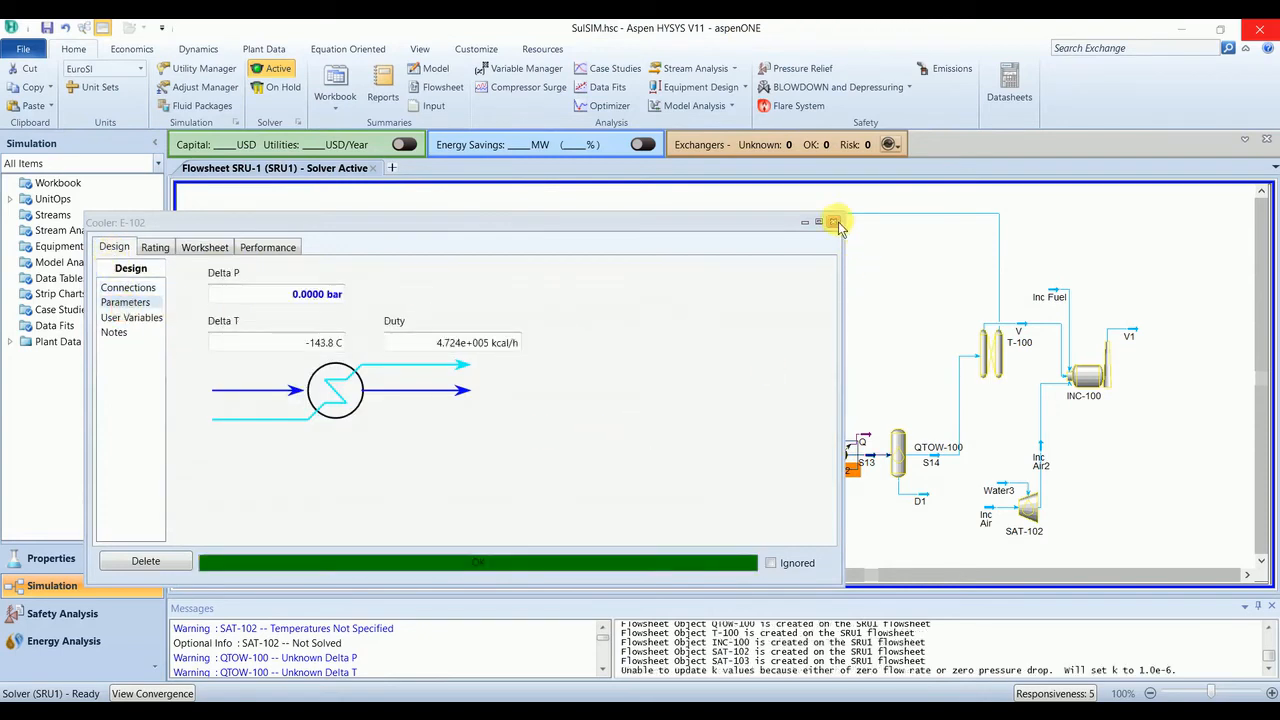
{"action": "left_click", "coordinate": [905, 325]}
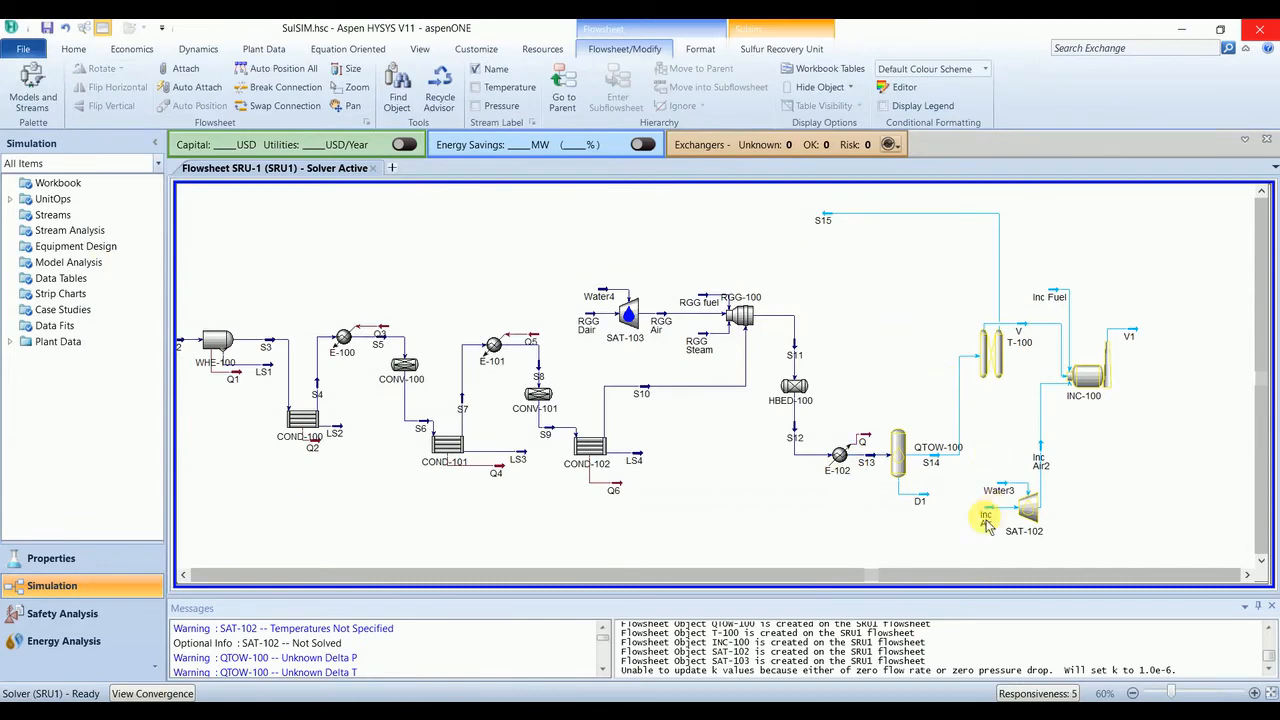
- Specify a temperature of 35 C for outlet gas stream S14 of quench tower QTOW-100
{"action": "double_click", "coordinate": [898, 452]}
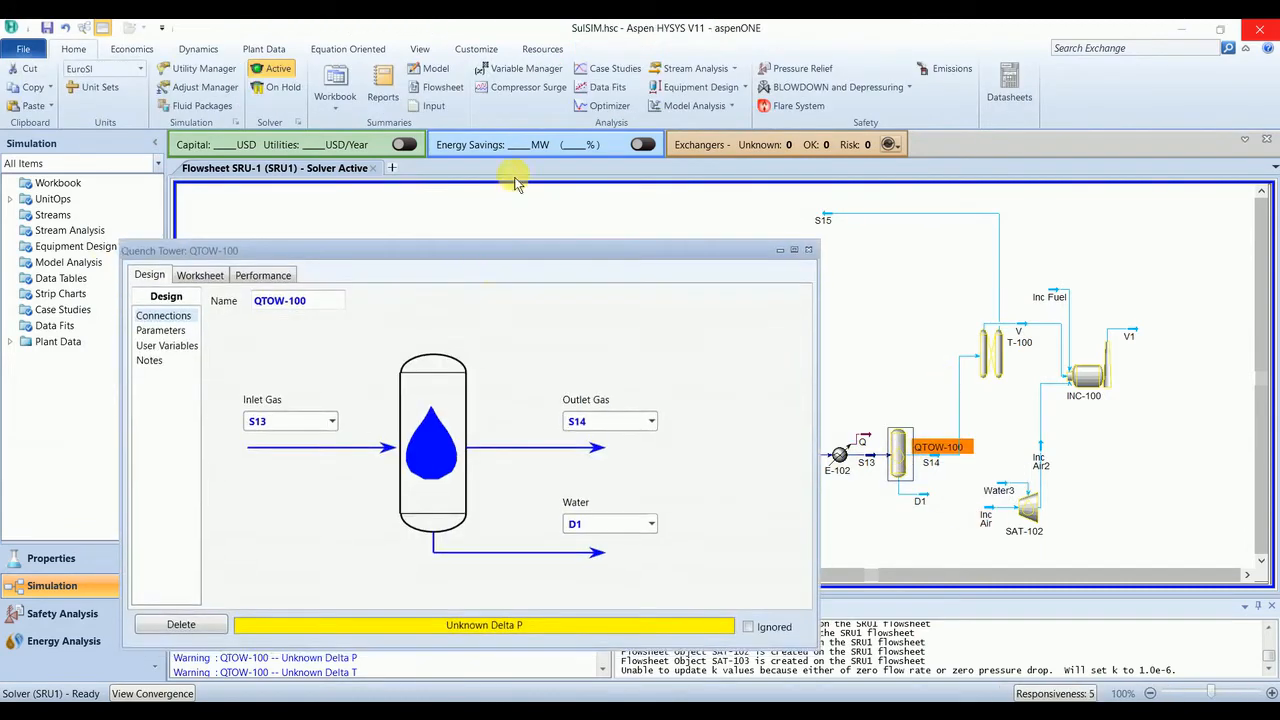
{"action": "left_click", "coordinate": [240, 180]}
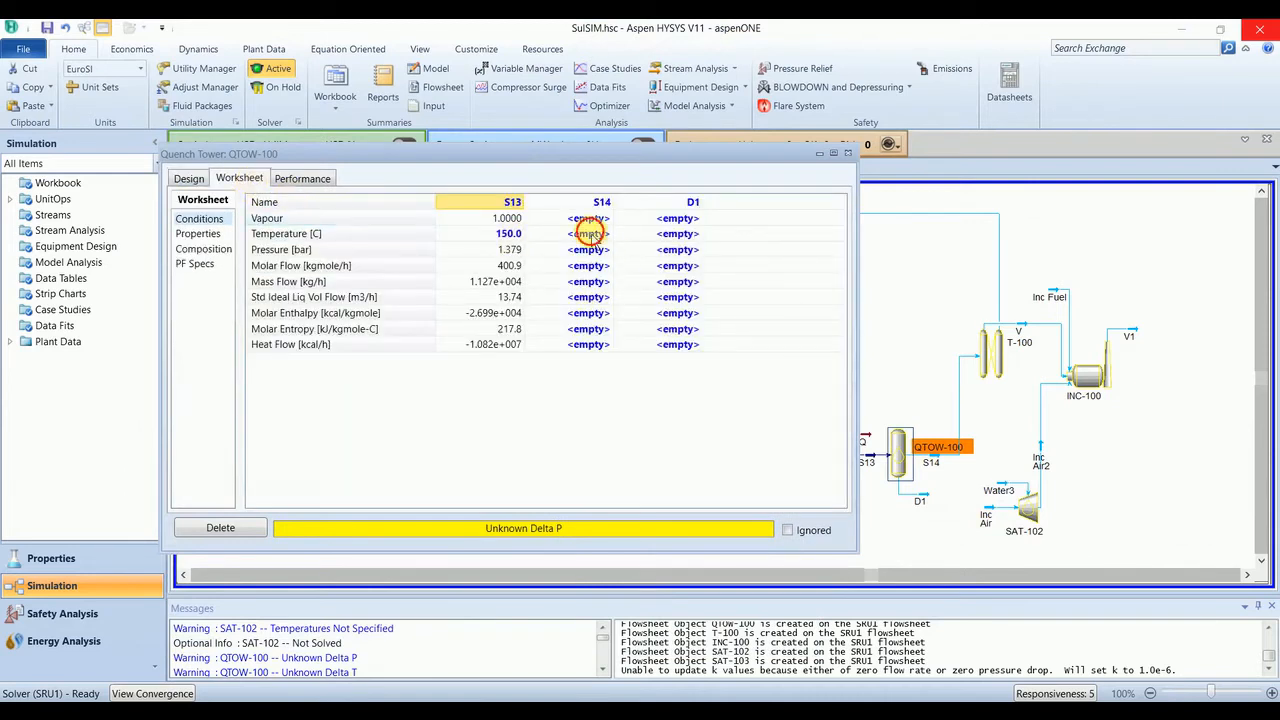
{"action": "left_click", "coordinate": [593, 235]}
{"action": "type", "text": "35"}
{"action": "key", "text": "Return"}
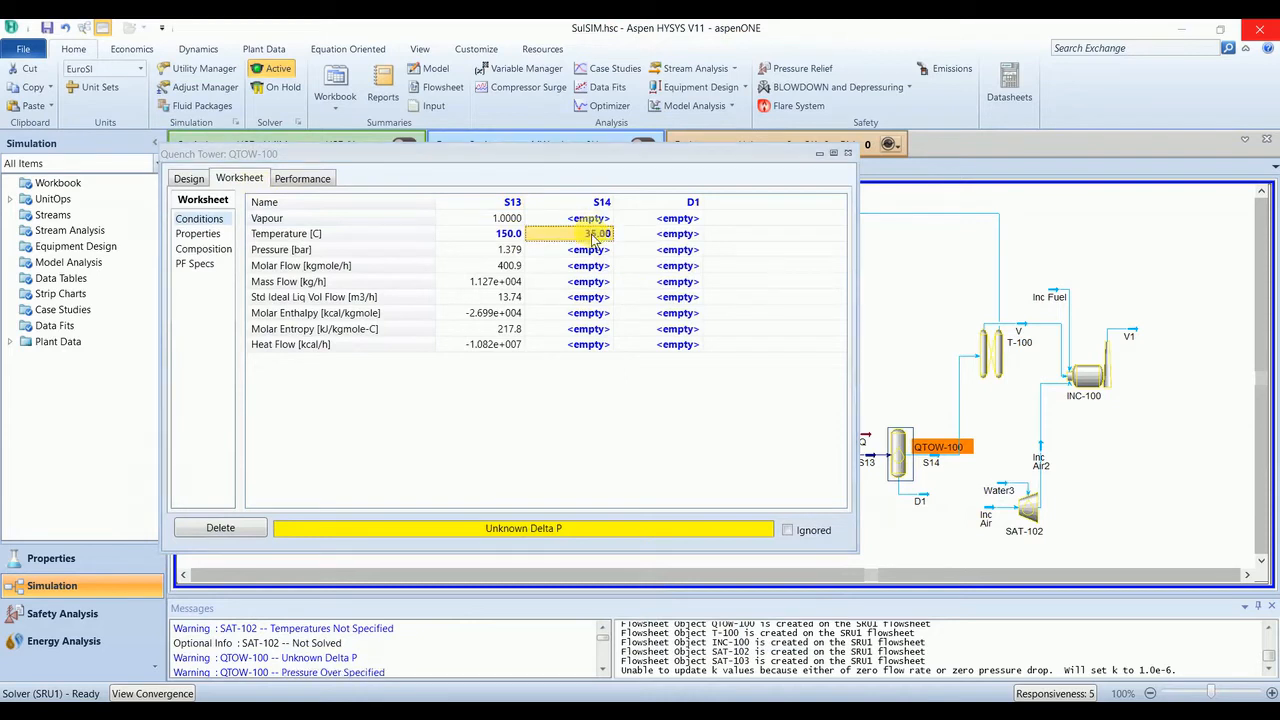
- Set quench tower QTOW-100's outlet gas pressure drop to 0 bar and close the unit
{"action": "left_click", "coordinate": [189, 178]}
{"action": "left_click", "coordinate": [200, 233]}
{"action": "left_click", "coordinate": [435, 222]}
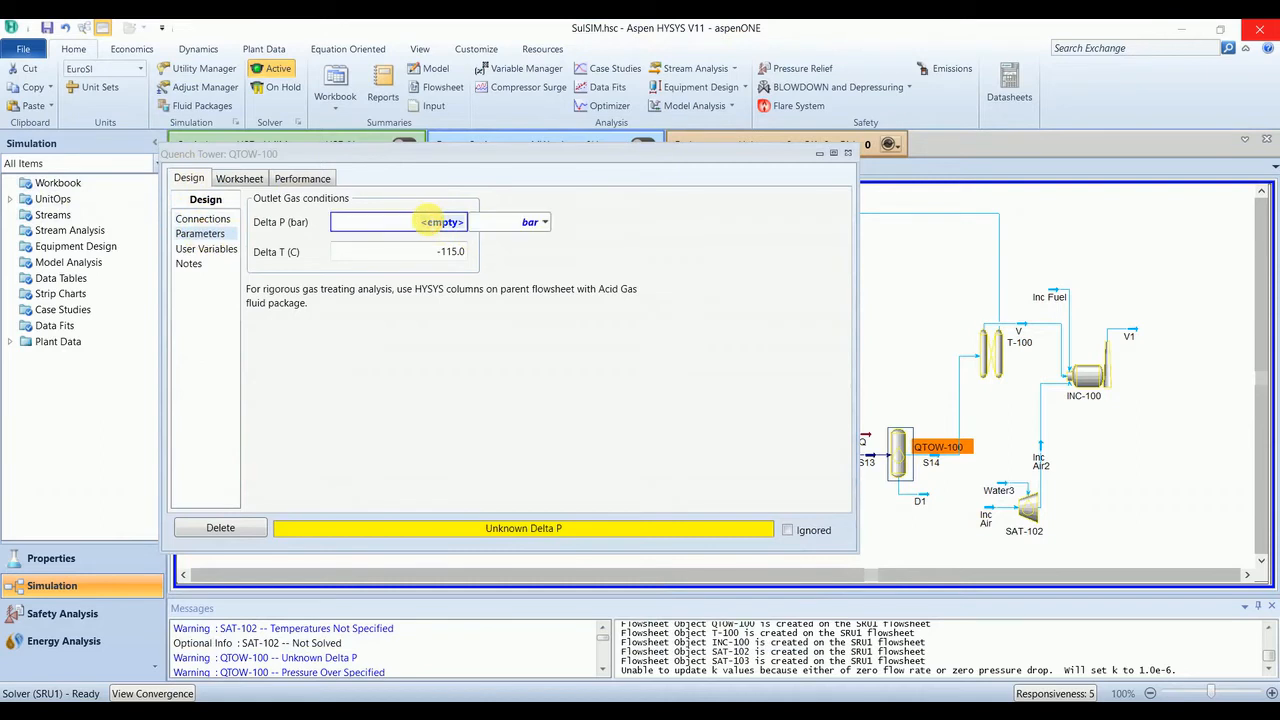
{"action": "type", "text": "0"}
{"action": "key", "text": "Return"}
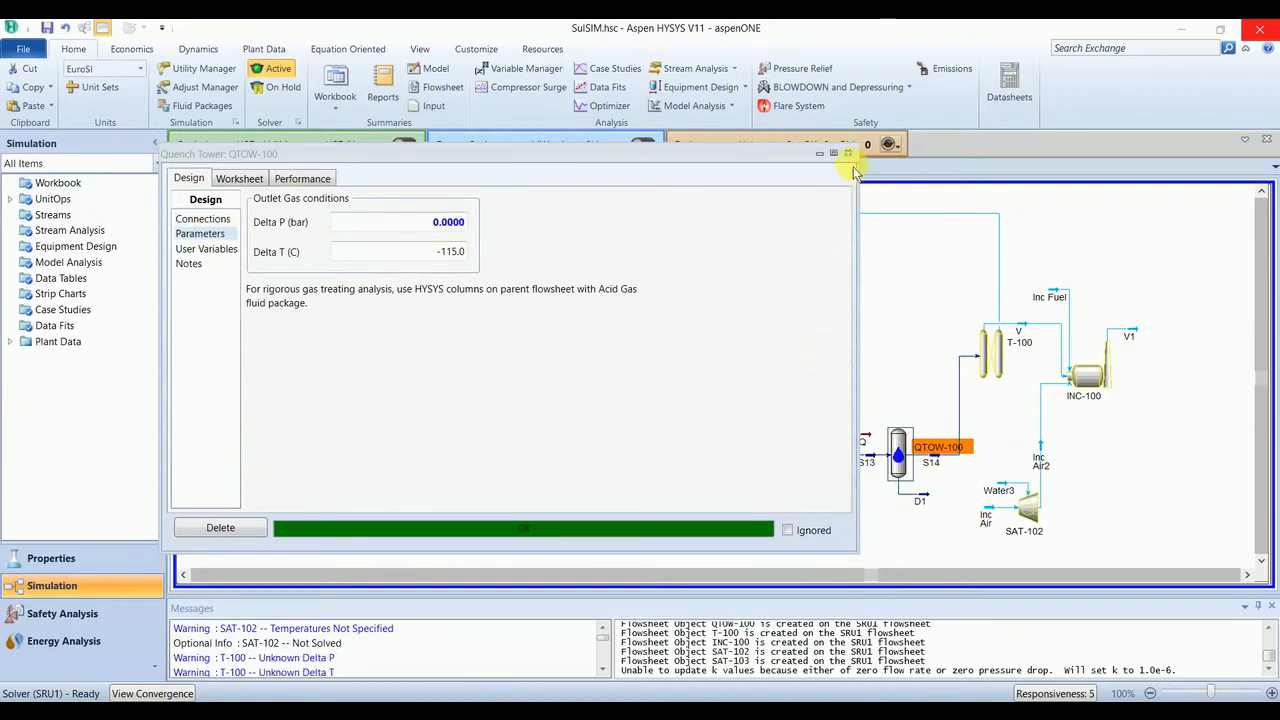
{"action": "left_click", "coordinate": [847, 153]}
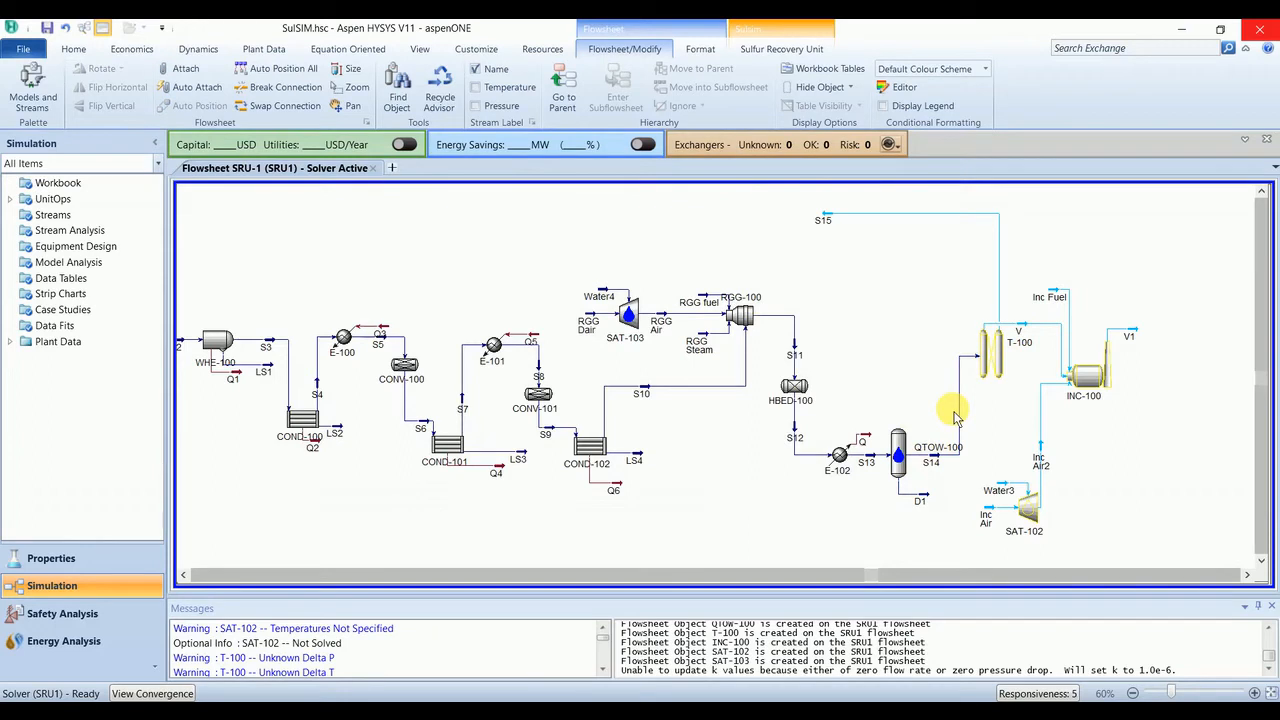
- Specify a temperature of 35 C for both the vent gas V and recycle gas S15 of amine absorber T-100
{"action": "double_click", "coordinate": [990, 365]}
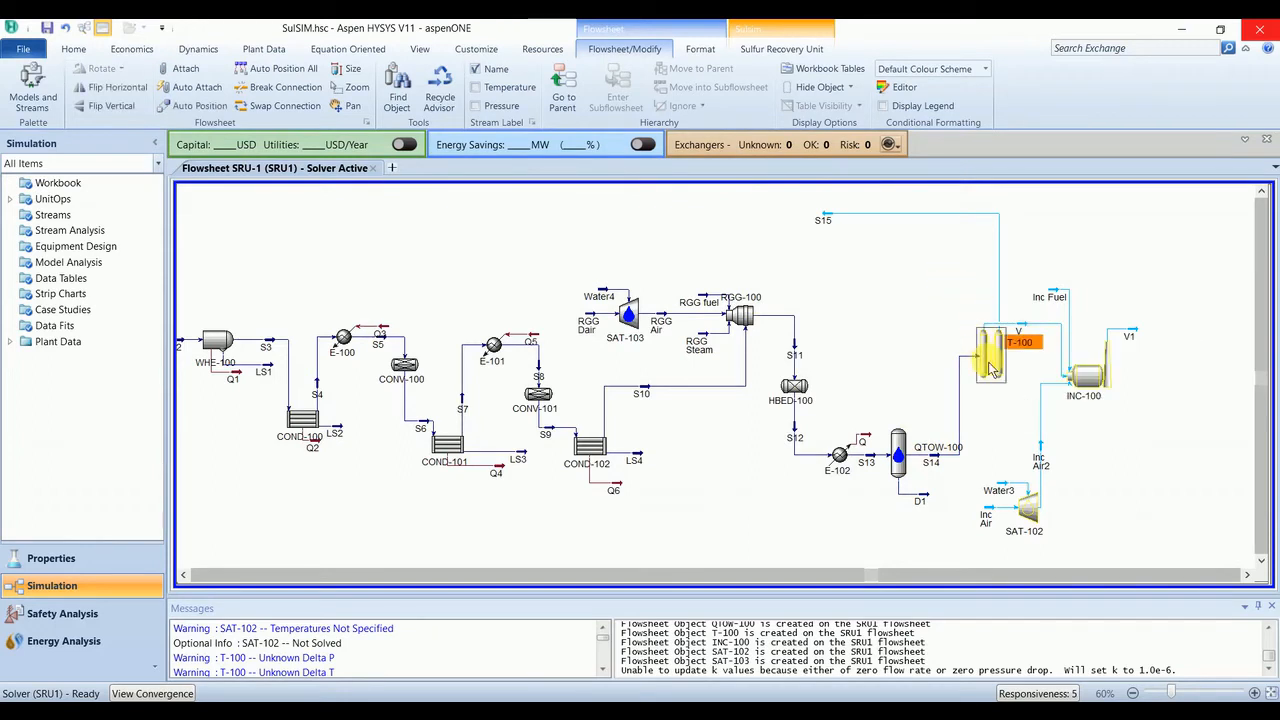
{"action": "left_click_drag", "start_coordinate": [195, 157], "coordinate": [320, 154]}
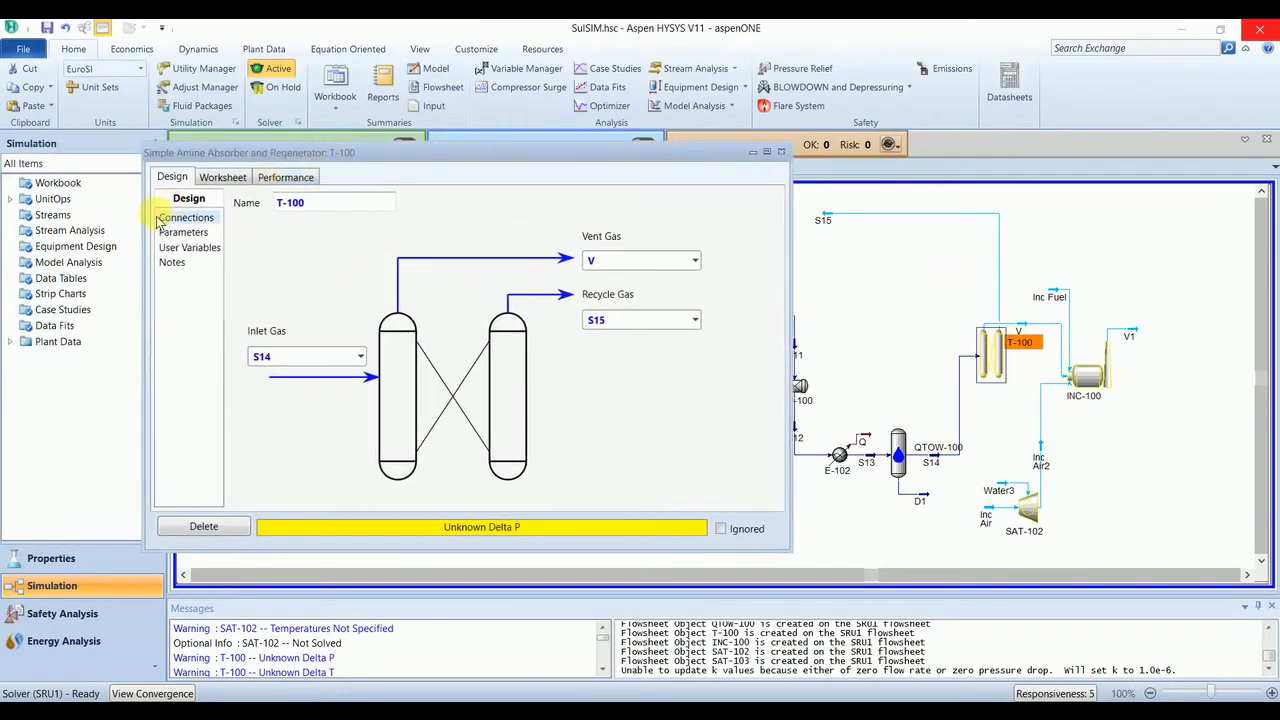
{"action": "left_click", "coordinate": [214, 178]}
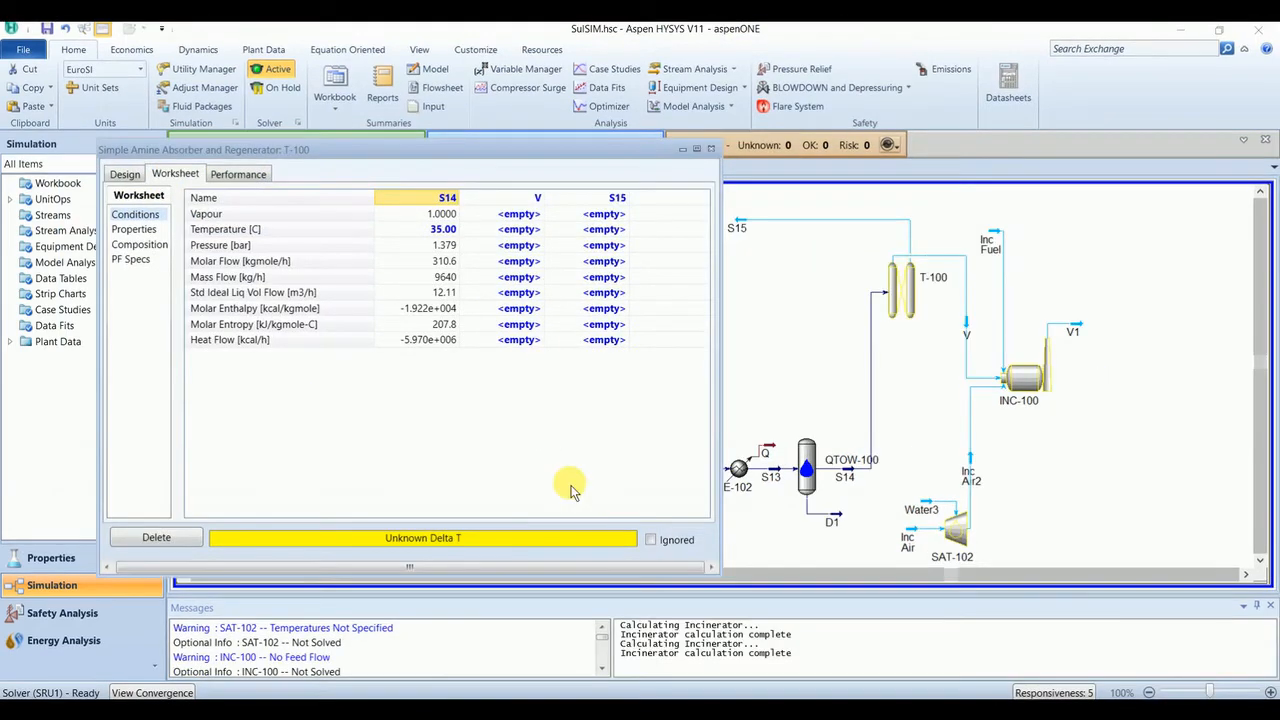
{"action": "left_click", "coordinate": [511, 232]}
{"action": "type", "text": "35"}
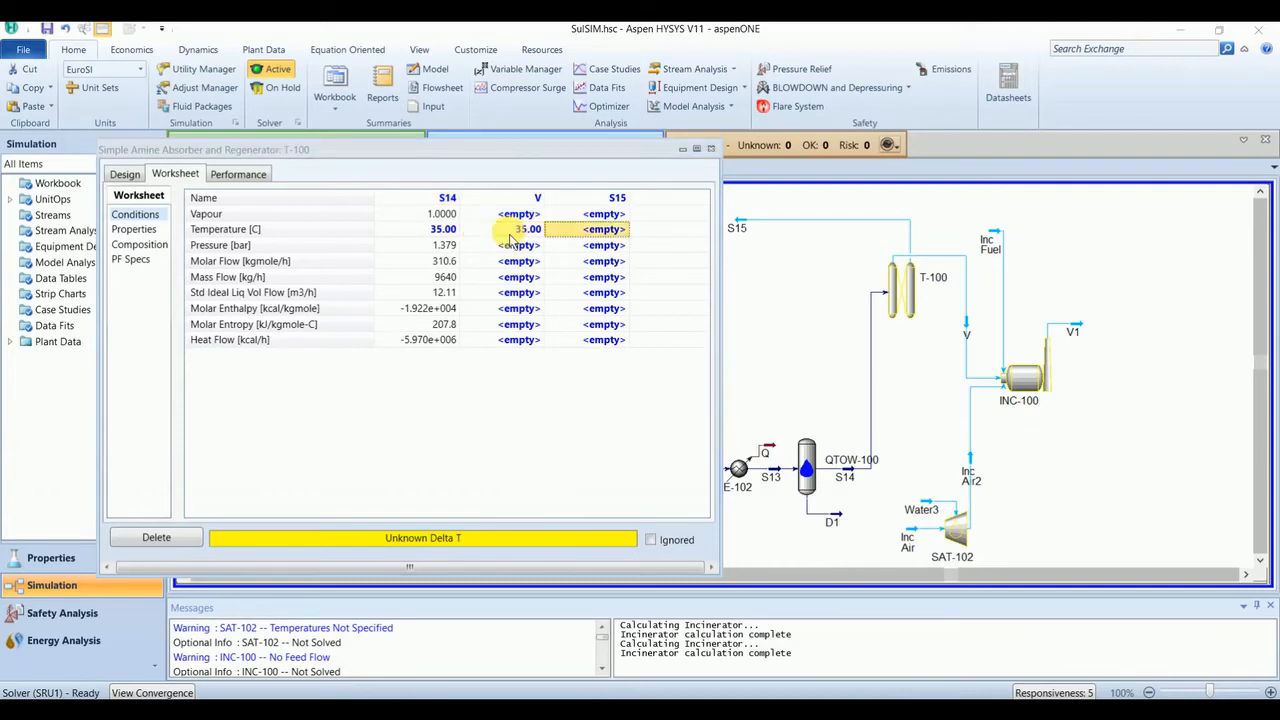
{"action": "key", "text": "Return"}
{"action": "type", "text": "35"}
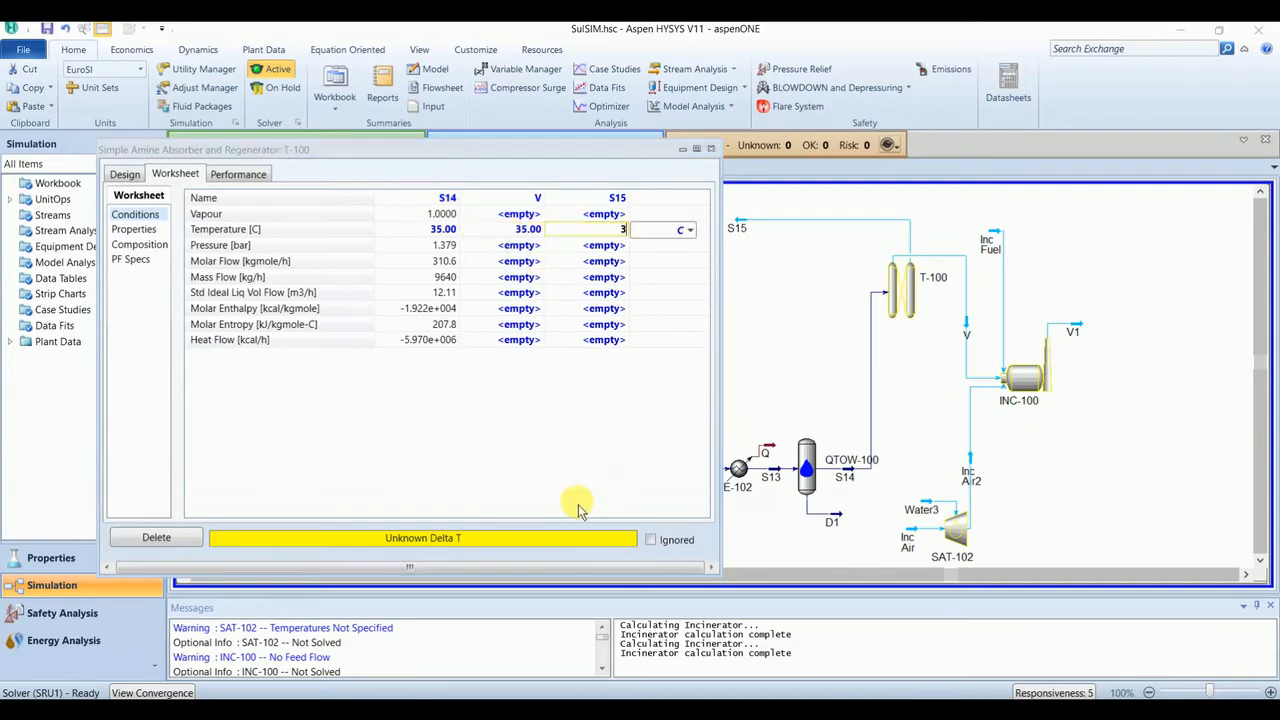
{"action": "key", "text": "Return"}
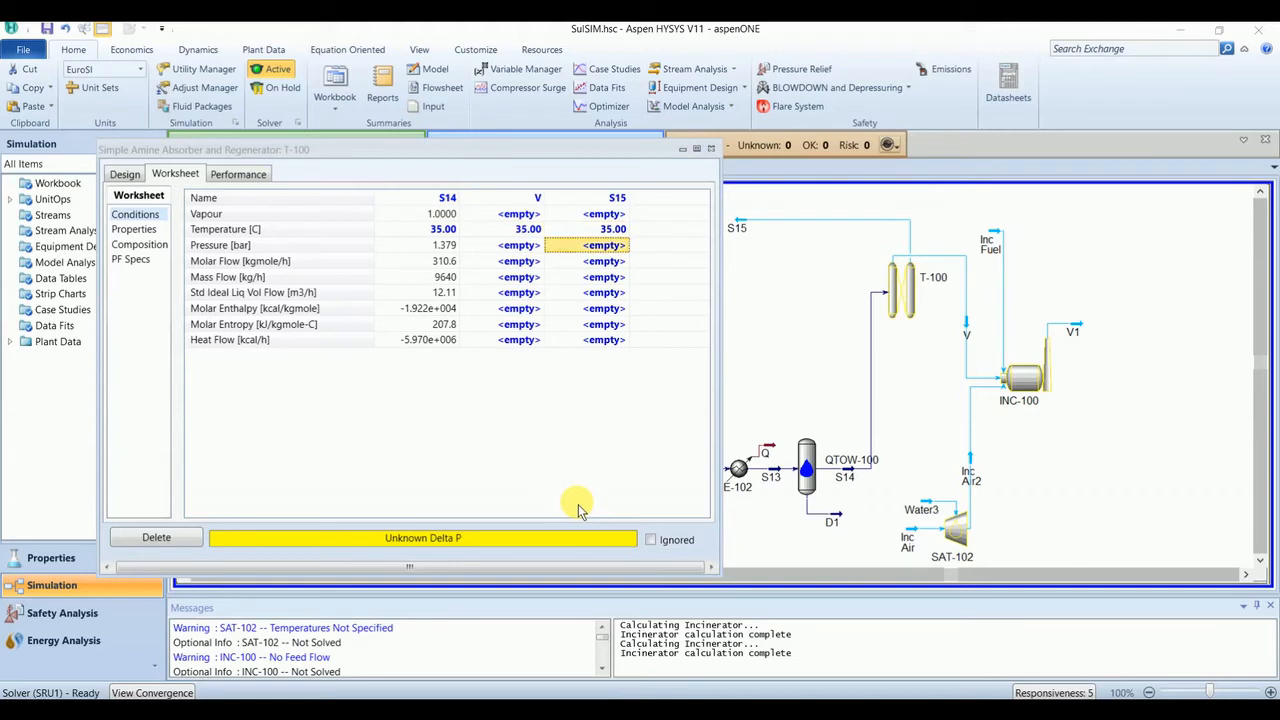
- Set T-100's outlet pressures to 0.05 bar for vent gas V and 0.6890 bar for recycle gas S15
{"action": "key", "text": "Left"}
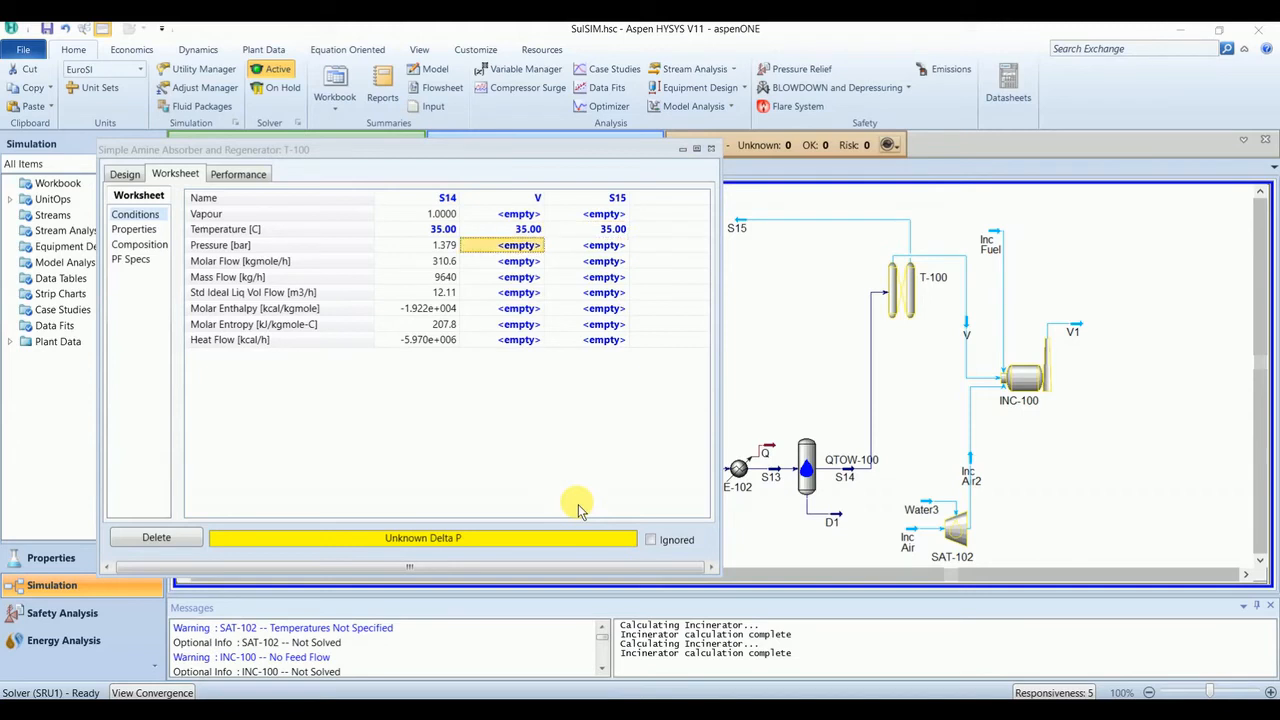
{"action": "type", "text": "0.05"}
{"action": "key", "text": "Tab"}
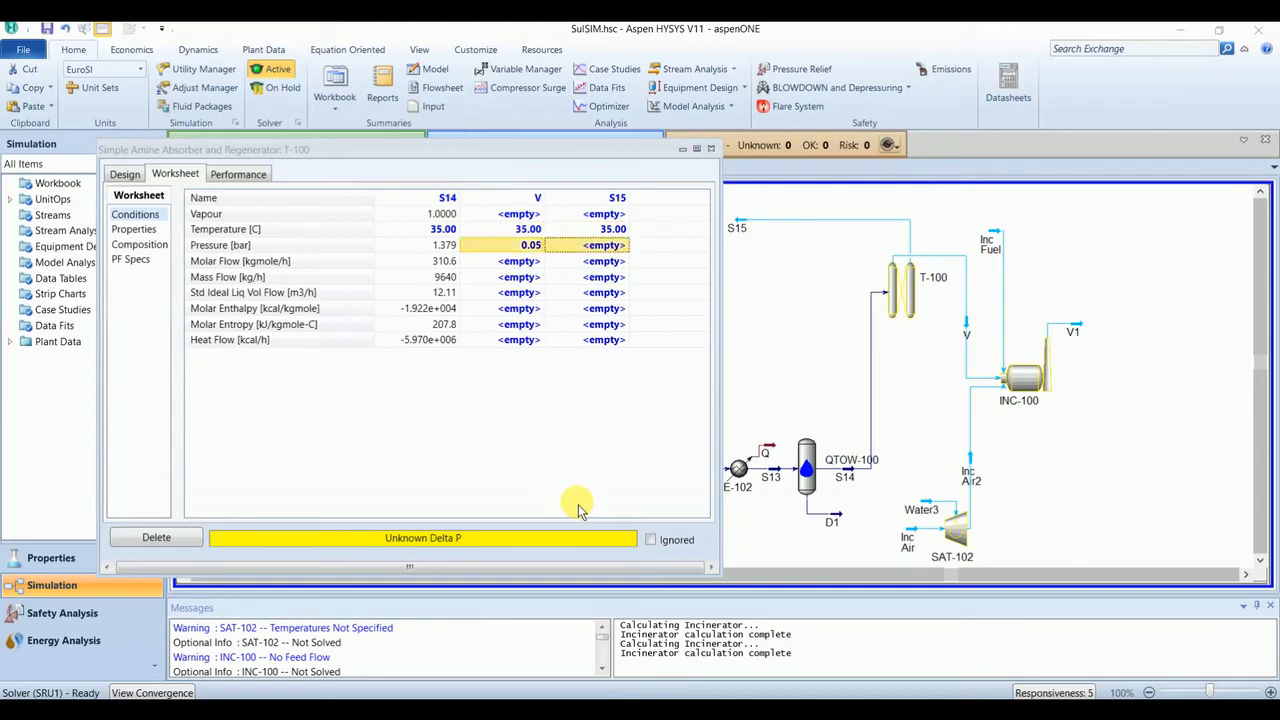
{"action": "type", "text": "0.6890"}
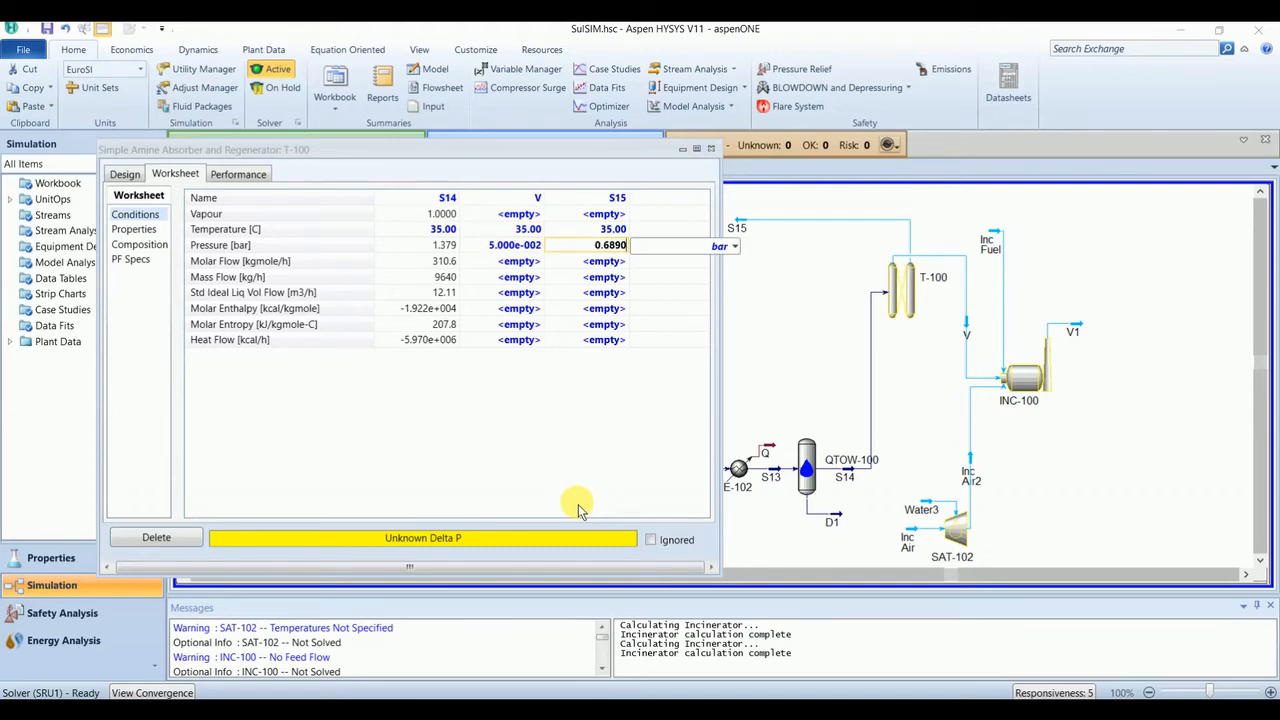
{"action": "key", "text": "Return"}
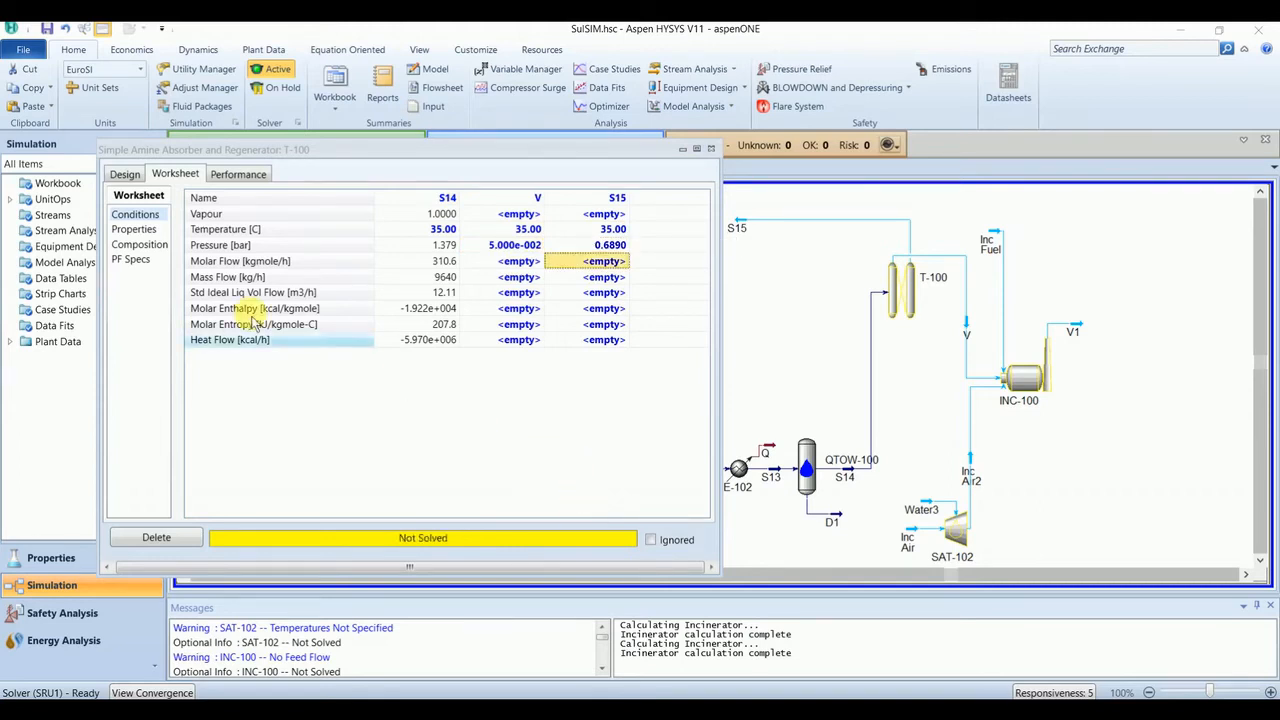
- Set the H2S concentration in T-100's vent gas to 150 ppmmol and close the unit
{"action": "left_click", "coordinate": [125, 175]}
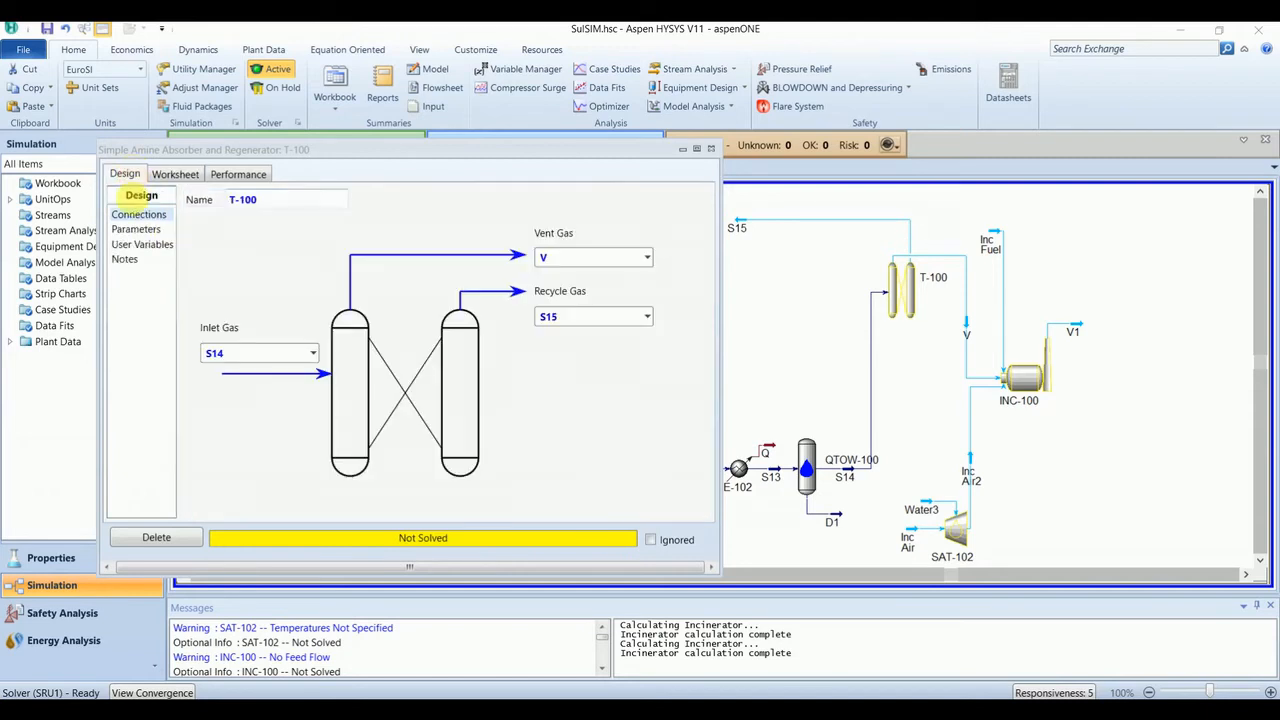
{"action": "left_click", "coordinate": [136, 230]}
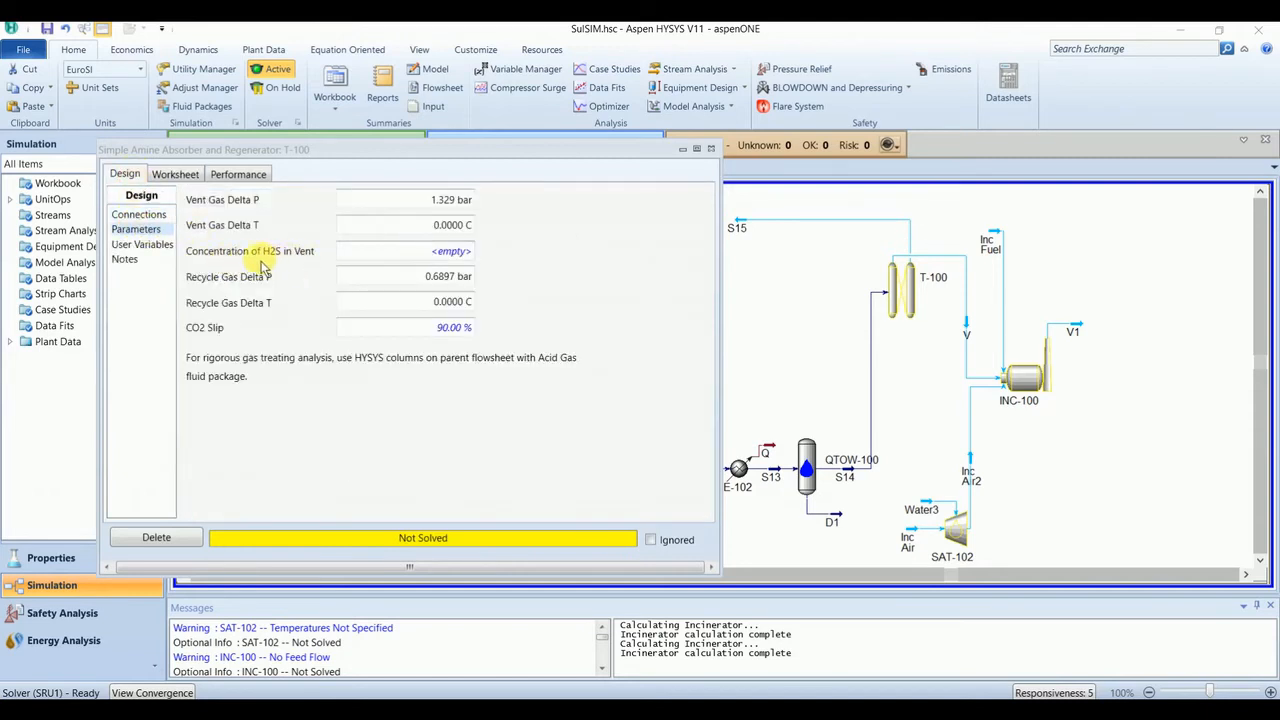
{"action": "left_click", "coordinate": [451, 252]}
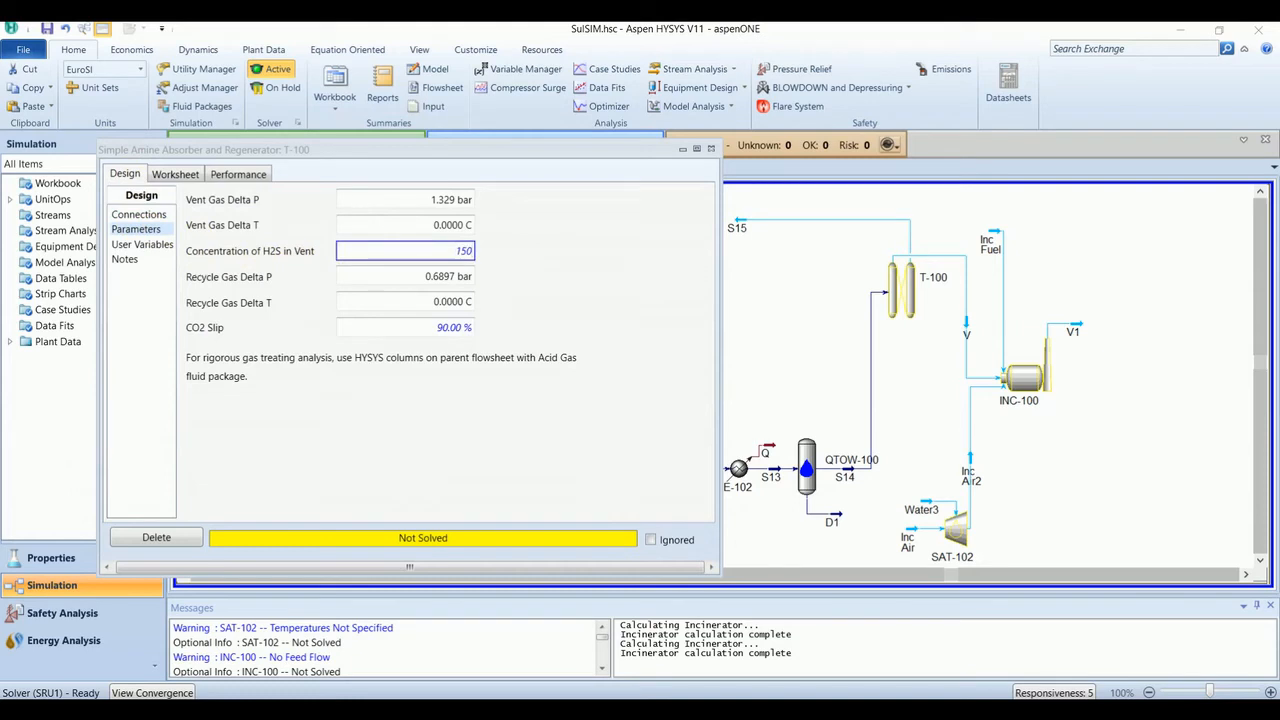
{"action": "key", "text": "Return"}
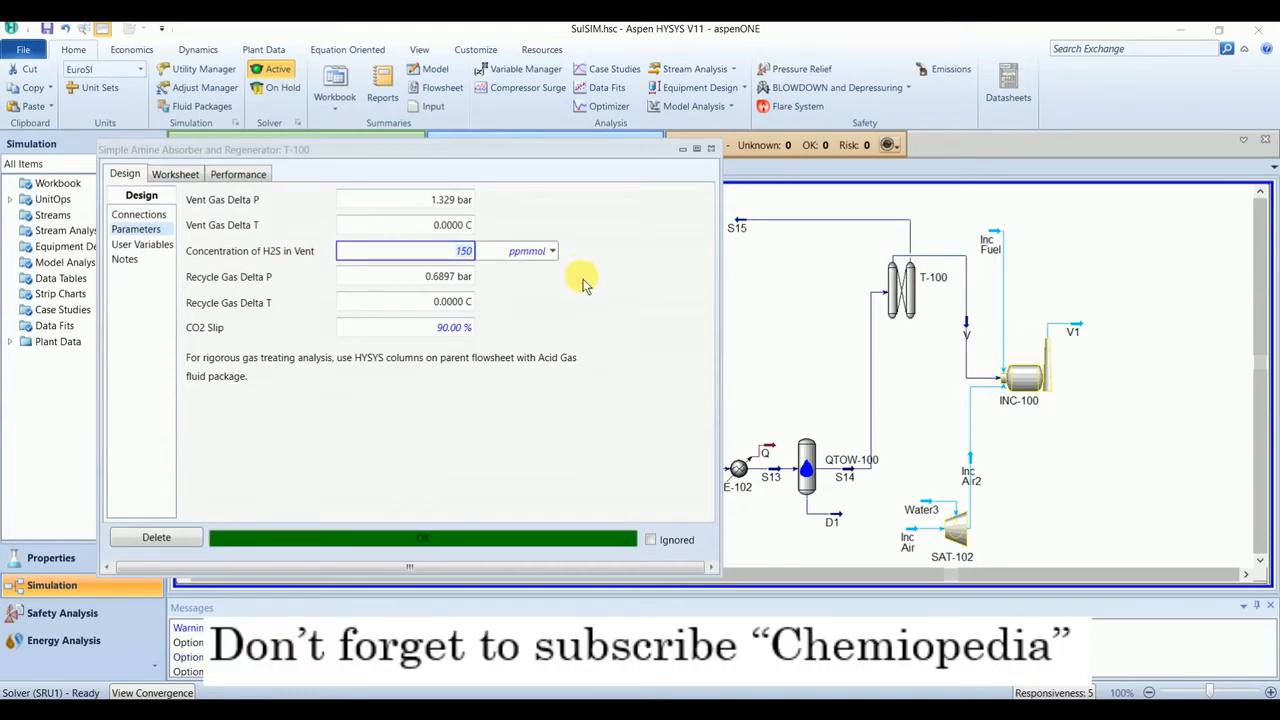
{"action": "left_click", "coordinate": [711, 149]}
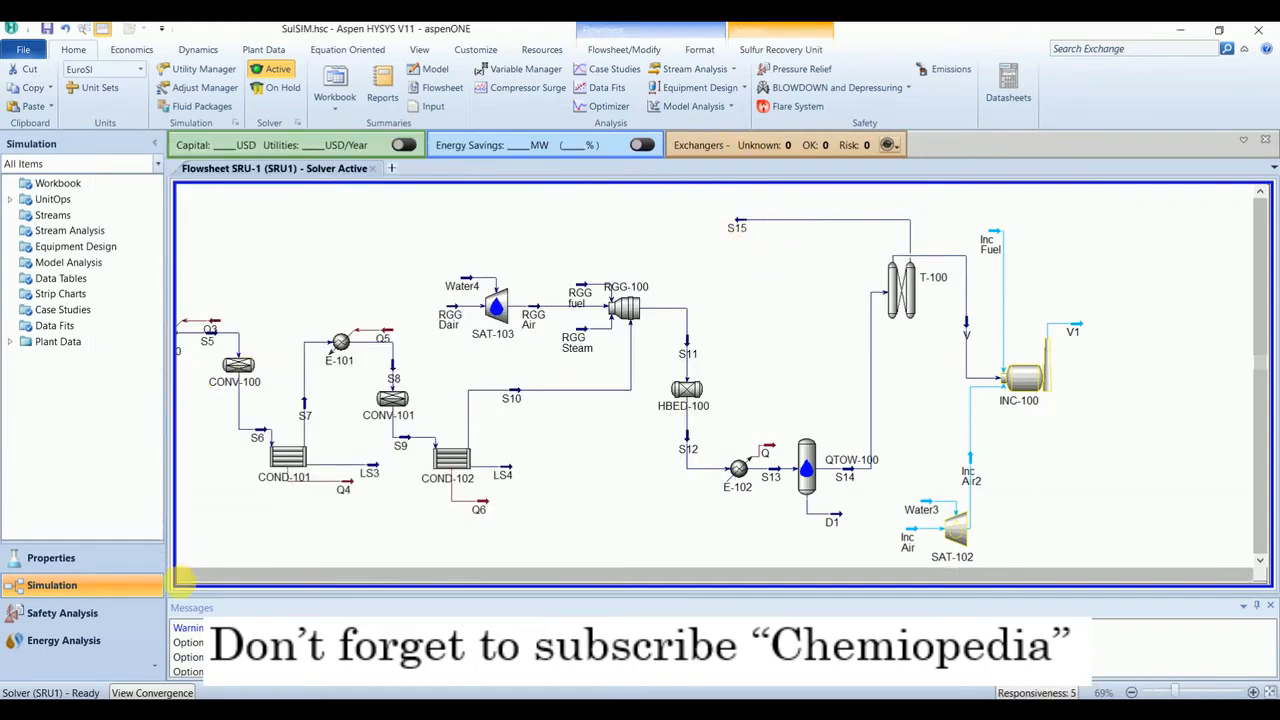
- Specify the Inc Air feed stream of saturator SAT-102 at 35 C and 1.703 bar
{"action": "left_click", "coordinate": [1260, 560]}
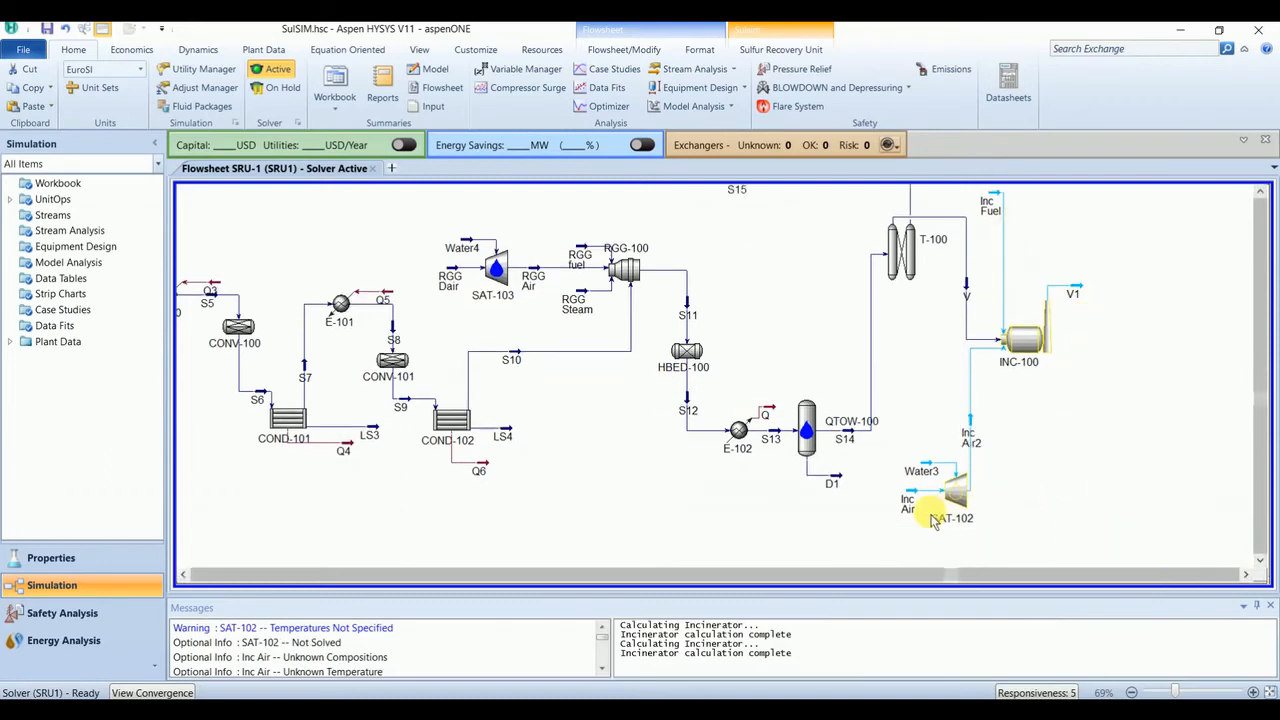
{"action": "mouse_move", "coordinate": [932, 518]}
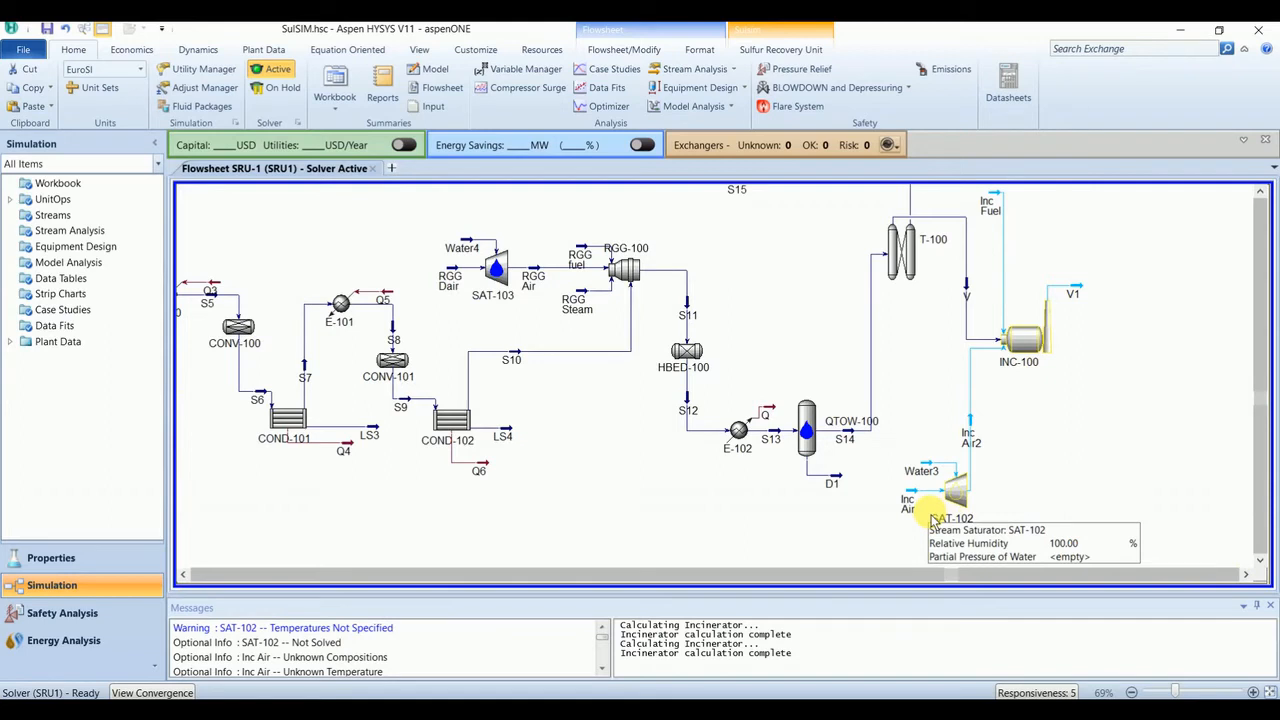
{"action": "double_click", "coordinate": [912, 492]}
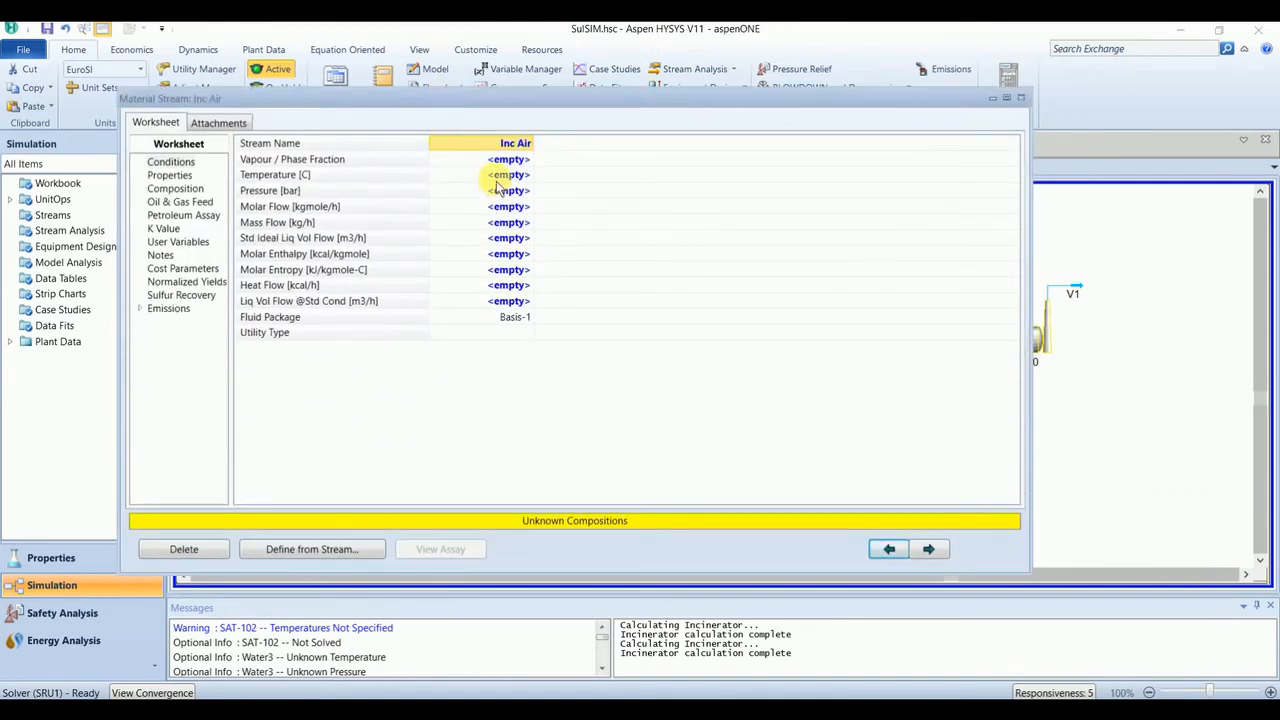
{"action": "left_click", "coordinate": [495, 178]}
{"action": "type", "text": "35"}
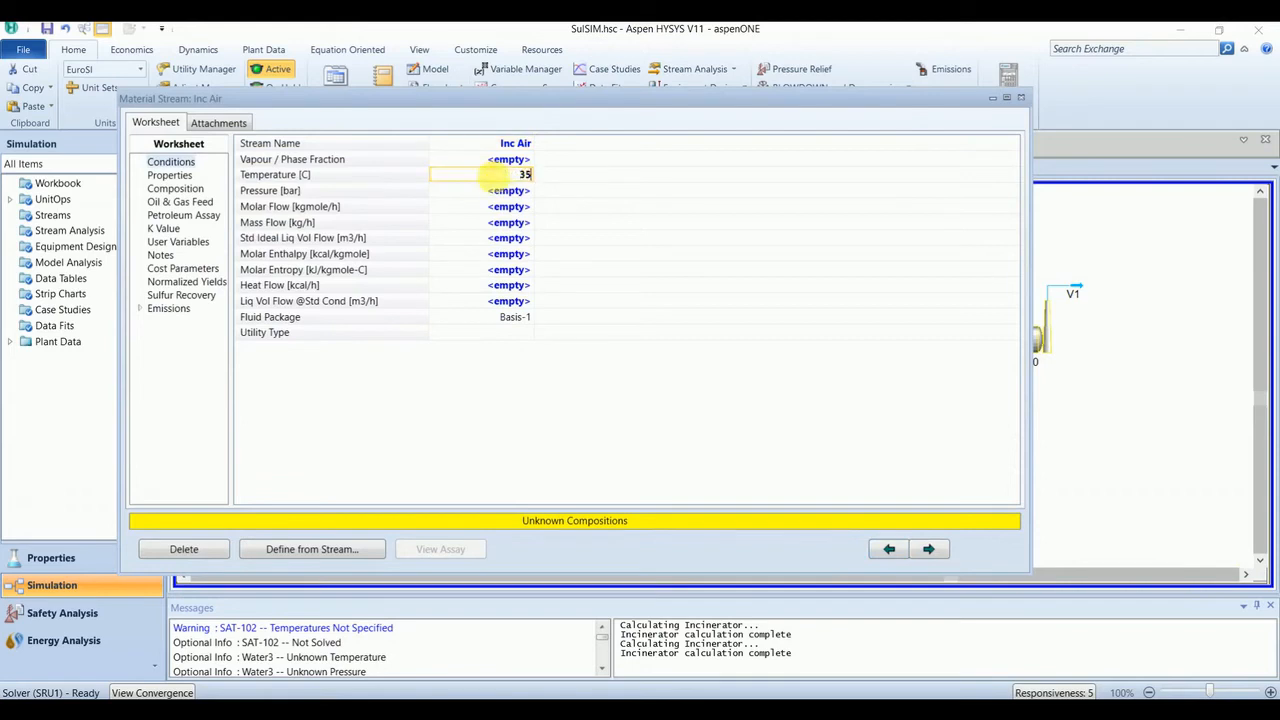
{"action": "key", "text": "Return"}
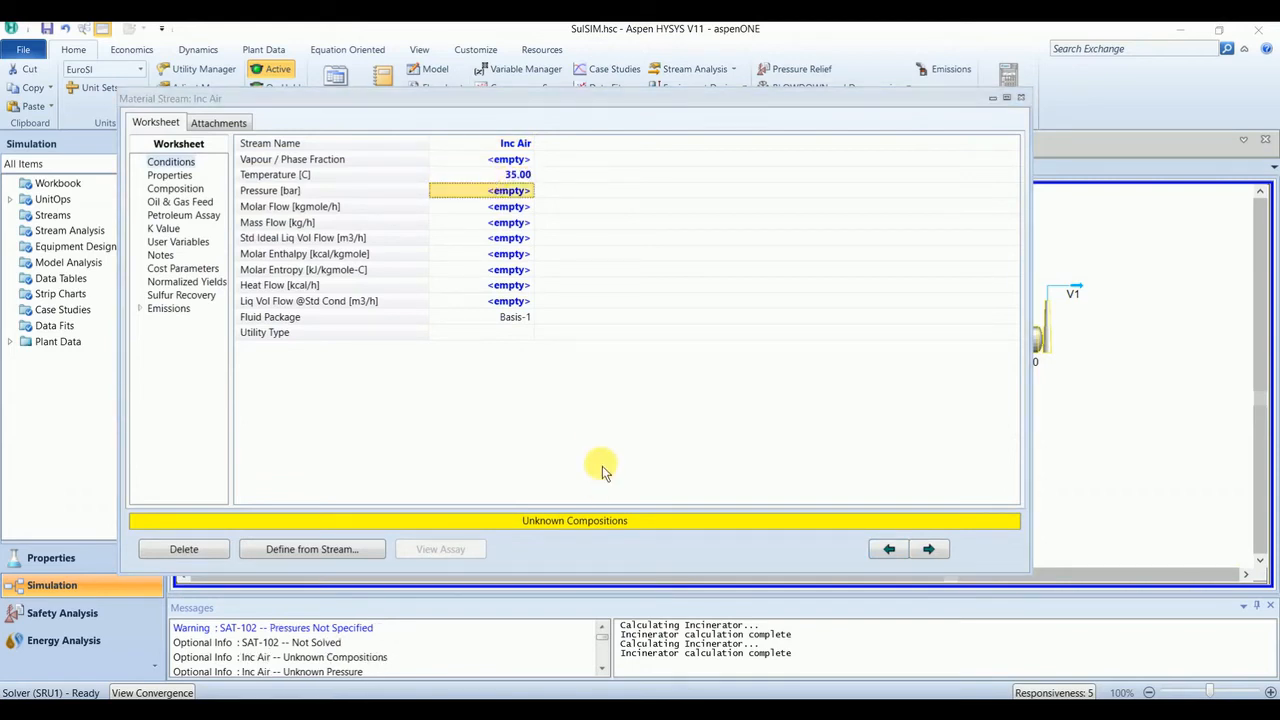
{"action": "type", "text": "1.703"}
{"action": "key", "text": "Return"}
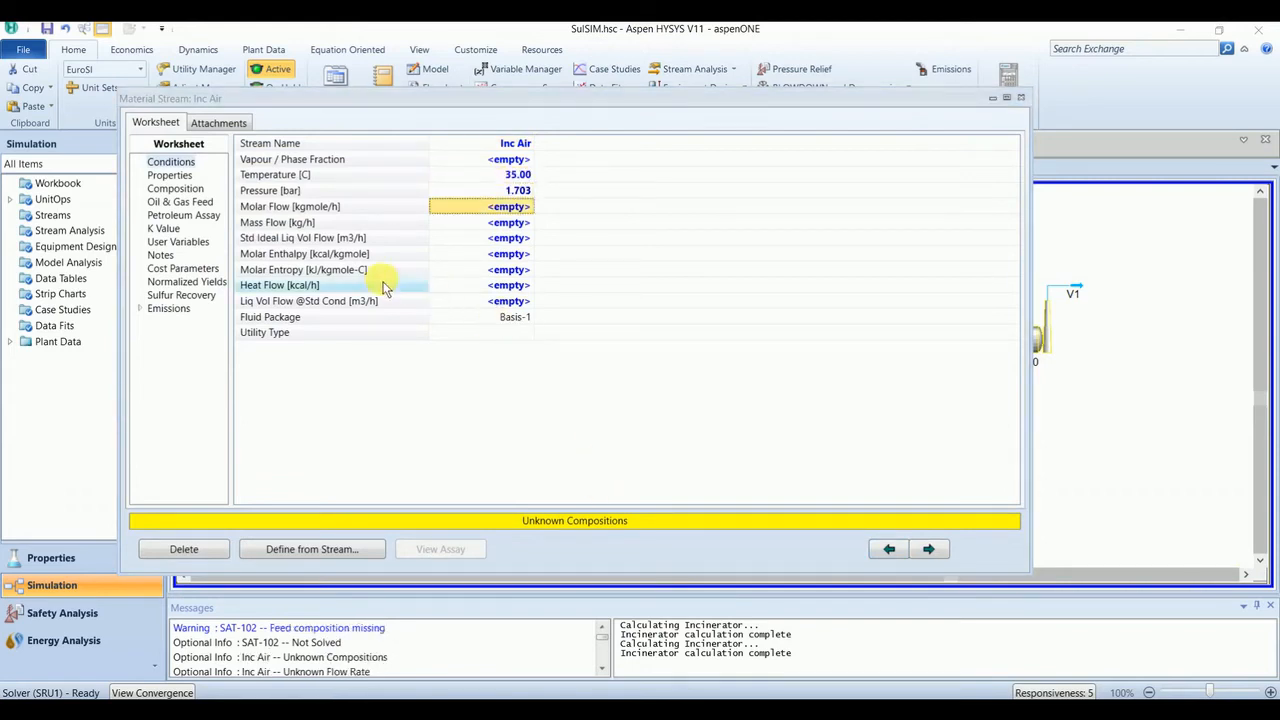
- Define Inc Air's mole-based composition as 21 oxygen and 79 nitrogen, normalize it, and close the stream
{"action": "left_click", "coordinate": [176, 189]}
{"action": "left_click", "coordinate": [296, 494]}
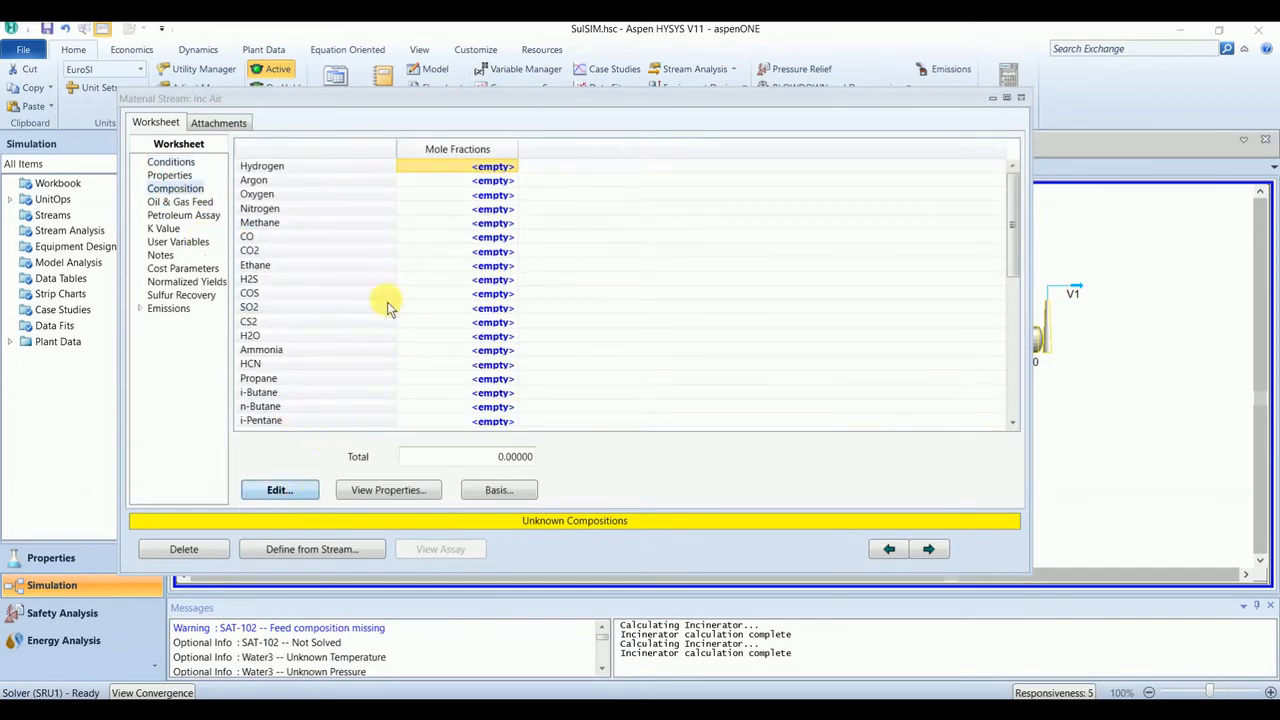
{"action": "left_click", "coordinate": [594, 256]}
{"action": "type", "text": "21"}
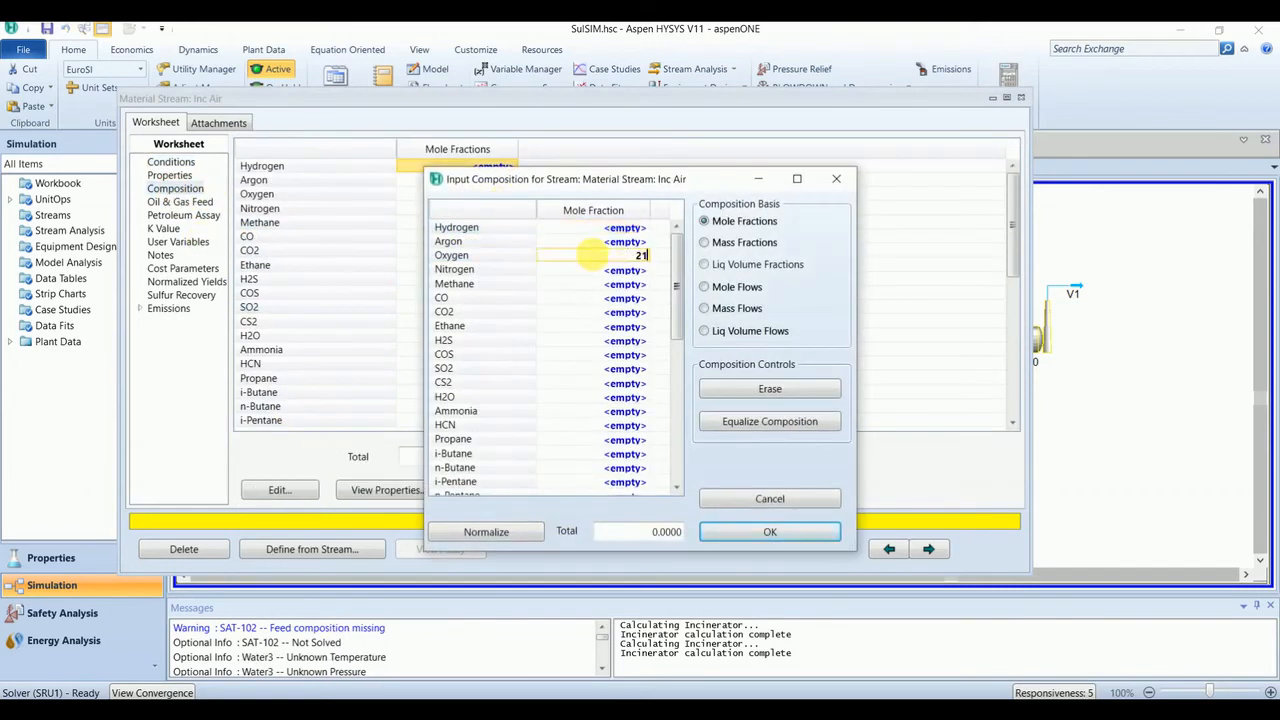
{"action": "key", "text": "Return"}
{"action": "type", "text": "79"}
{"action": "key", "text": "Return"}
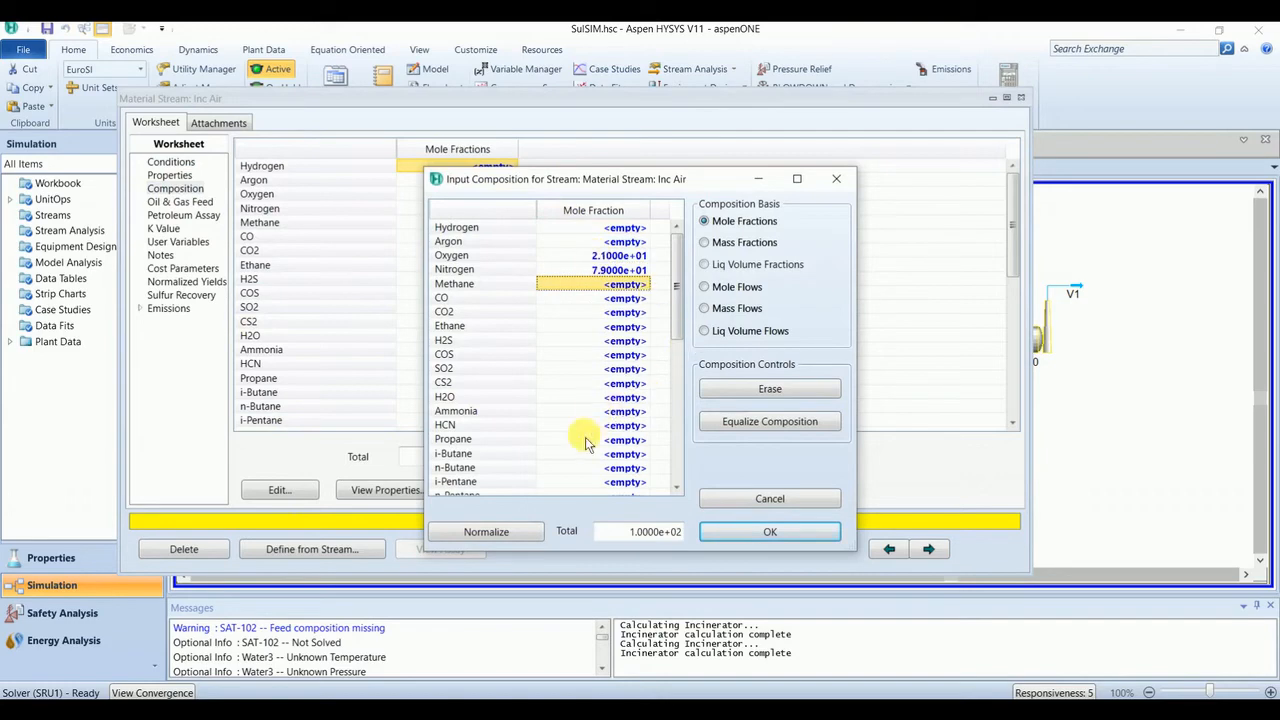
{"action": "left_click", "coordinate": [486, 532]}
{"action": "left_click", "coordinate": [810, 532]}
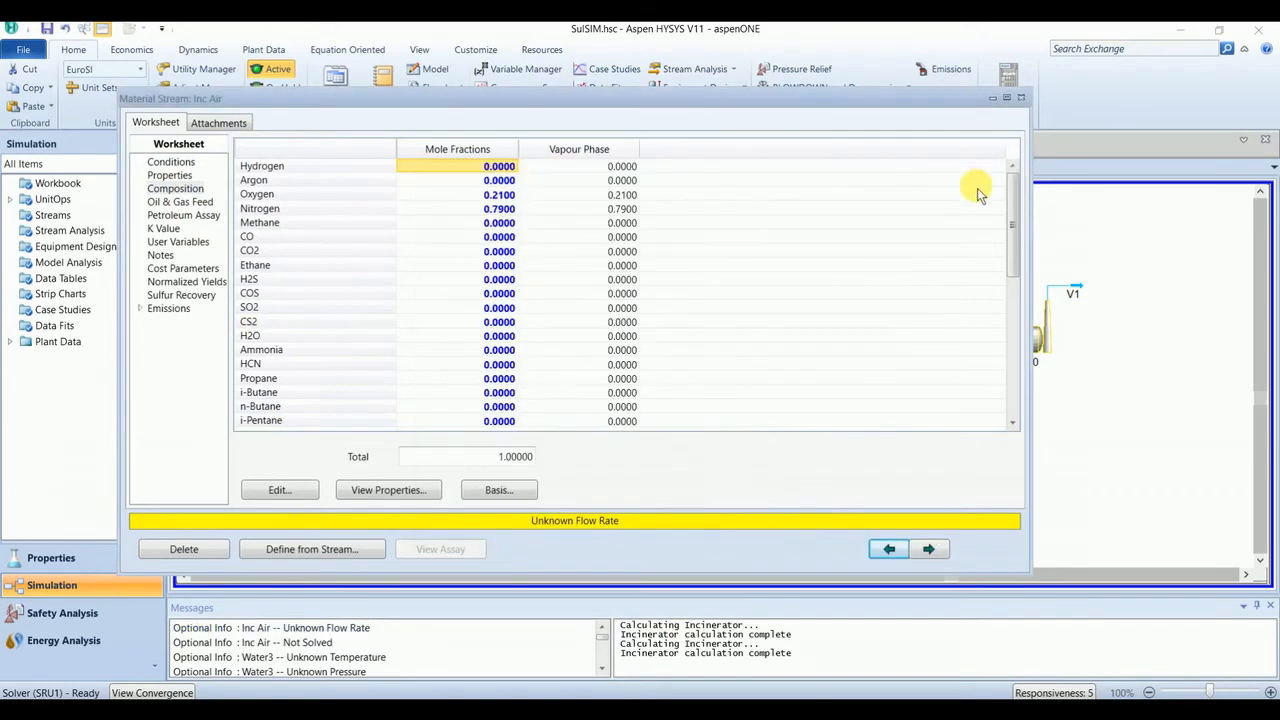
{"action": "left_click", "coordinate": [1021, 98]}
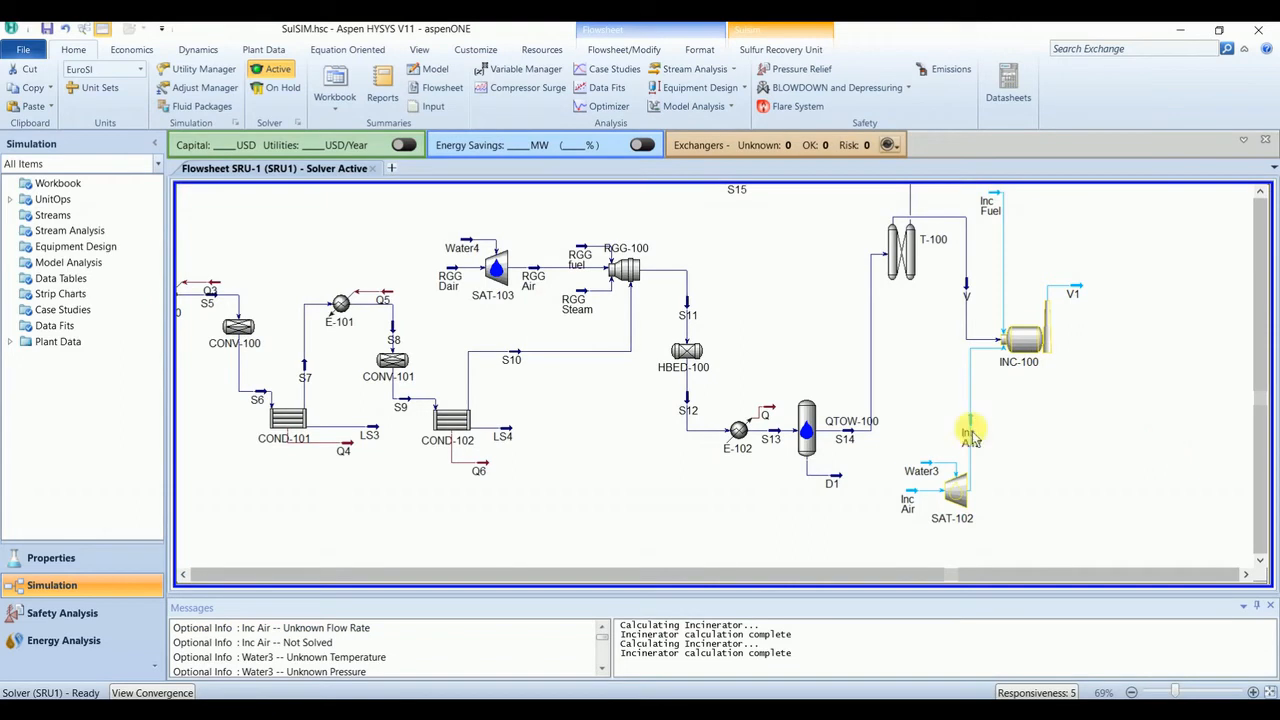
- Specify the Inc Fuel feed stream of incinerator INC-100 at 14.95 C and 3.771 bar
{"action": "double_click", "coordinate": [990, 206]}
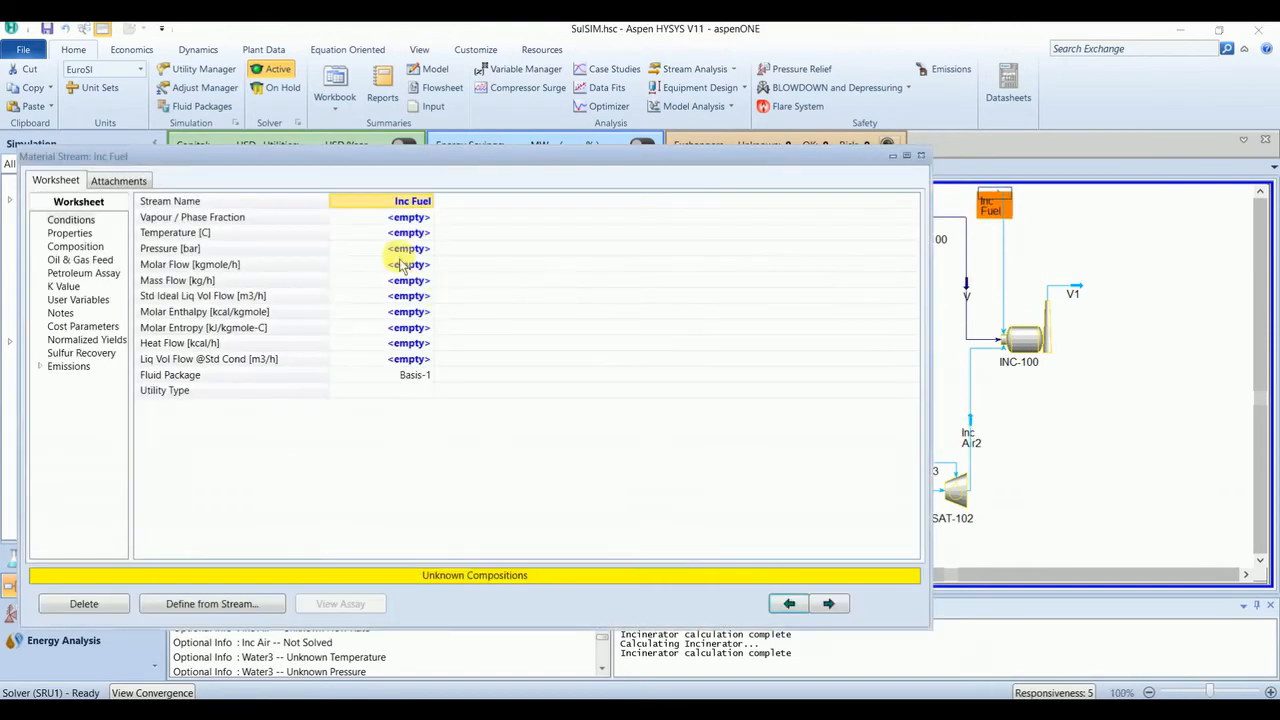
{"action": "left_click", "coordinate": [405, 221]}
{"action": "left_click", "coordinate": [405, 234]}
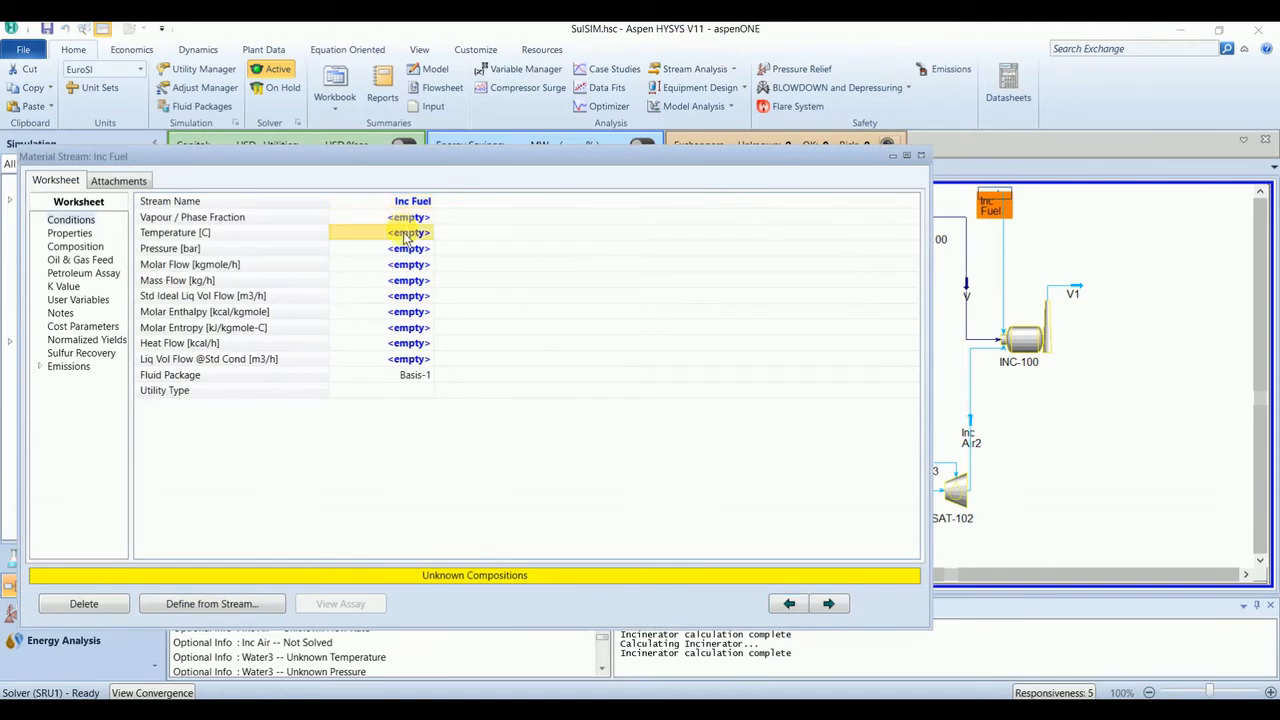
{"action": "type", "text": "14.95"}
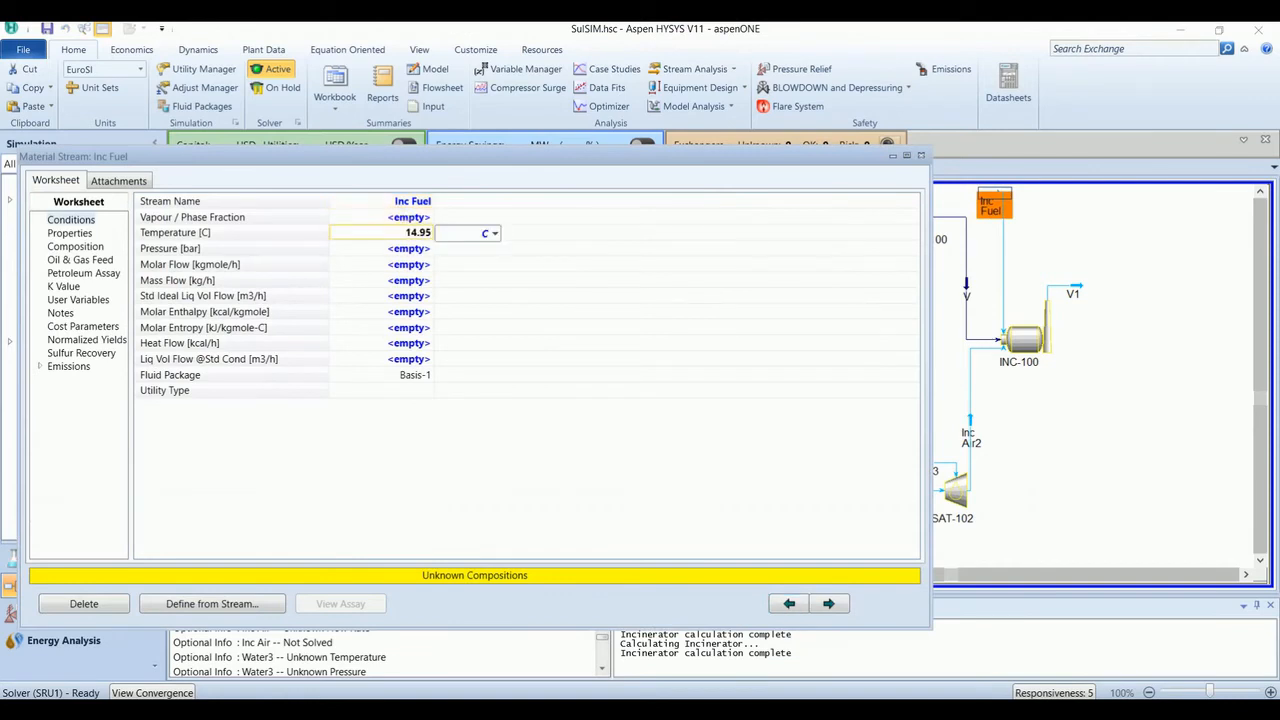
{"action": "key", "text": "Return"}
{"action": "type", "text": "1"}
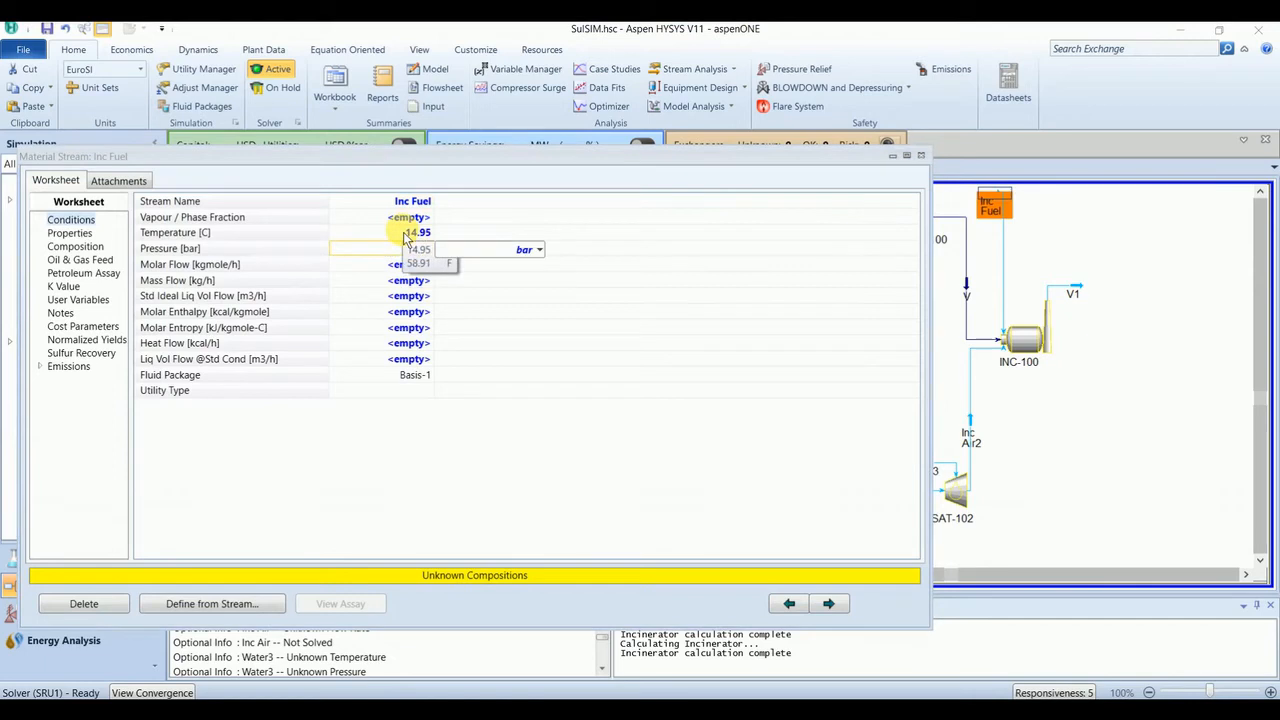
{"action": "key", "text": "Return"}
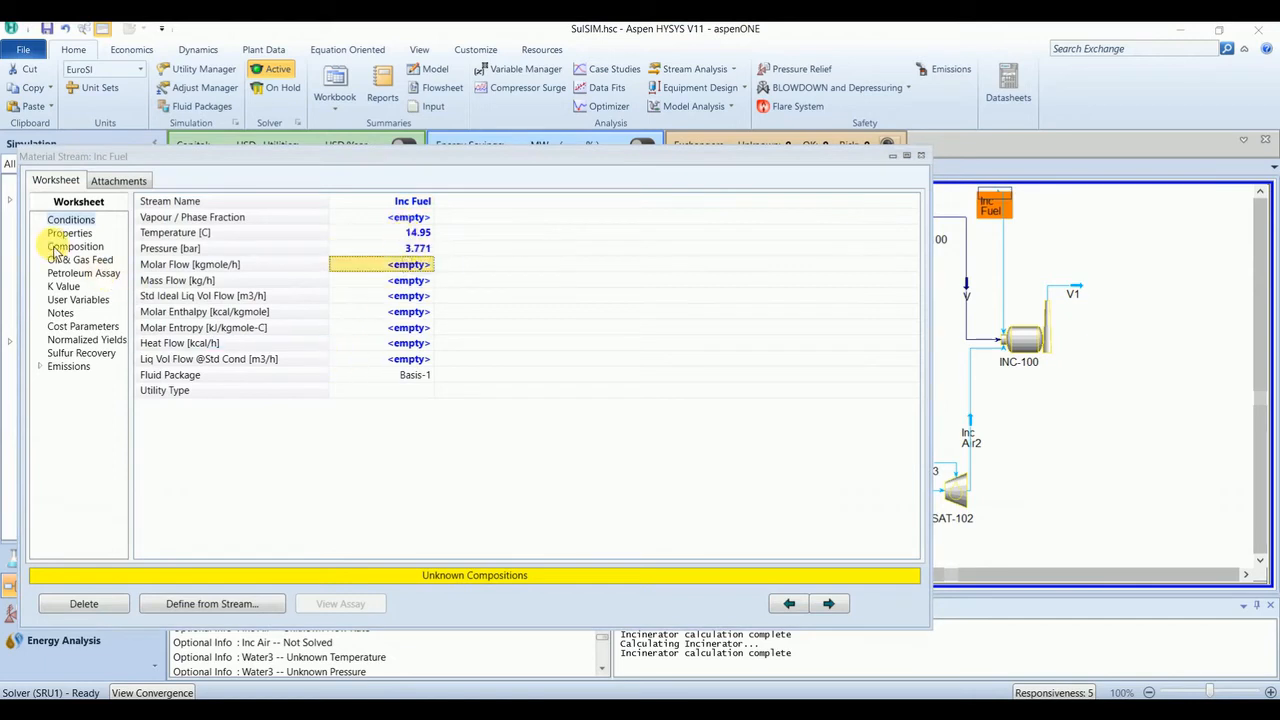
- Enter 95 for methane and 3 for ethane in Inc Fuel's composition on a mole fraction basis
{"action": "left_click", "coordinate": [70, 246]}
{"action": "left_click", "coordinate": [200, 545]}
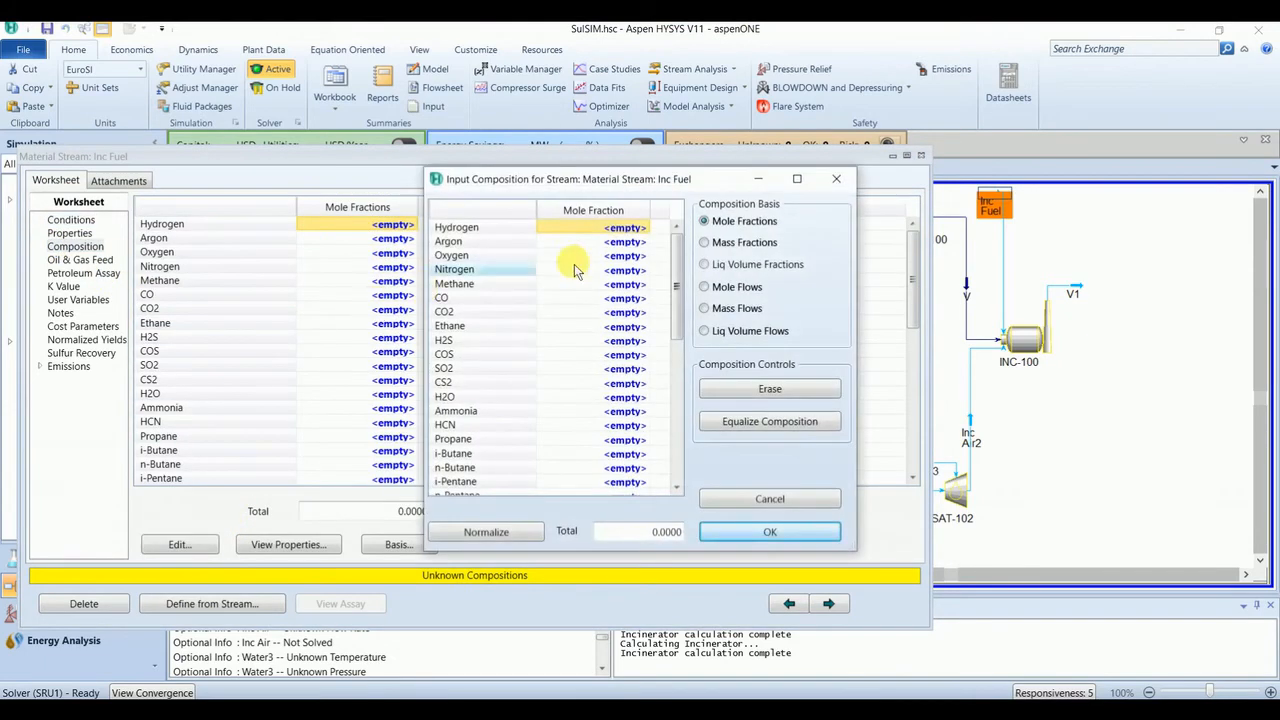
{"action": "left_click", "coordinate": [621, 289]}
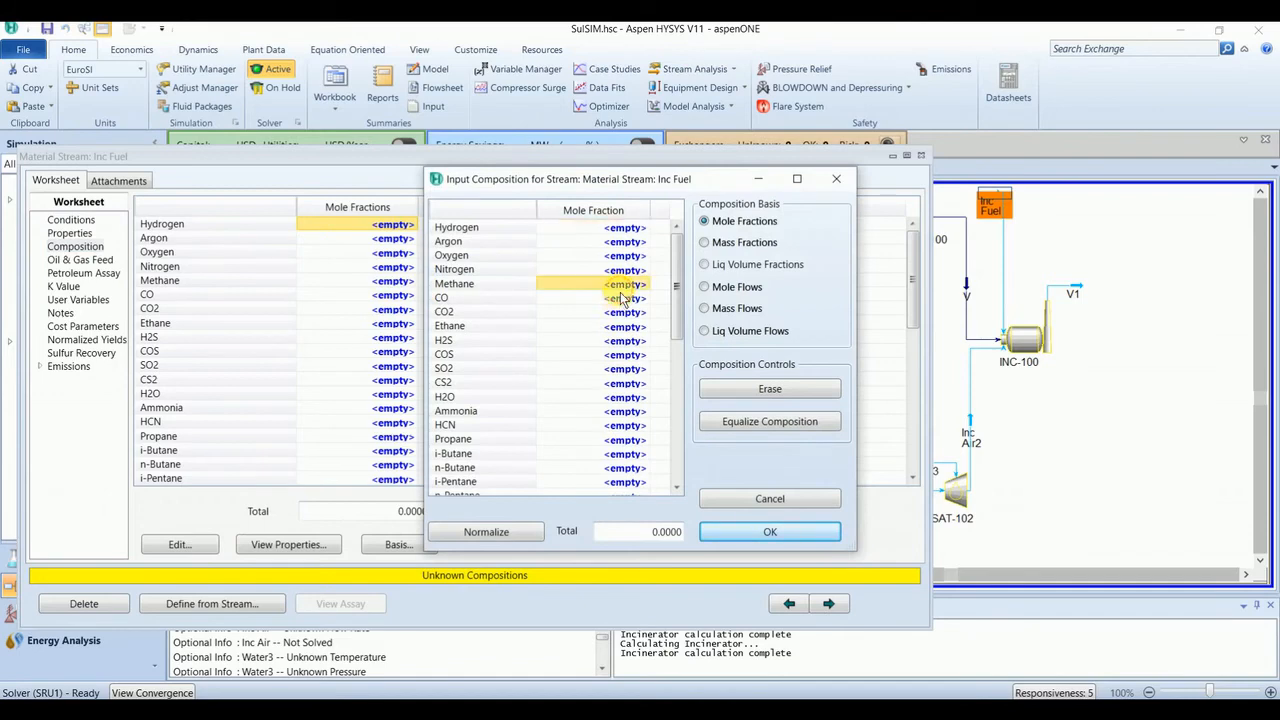
{"action": "type", "text": "95"}
{"action": "key", "text": "Return"}
{"action": "key", "text": "Return"}
{"action": "key", "text": "Return"}
{"action": "key", "text": "Return"}
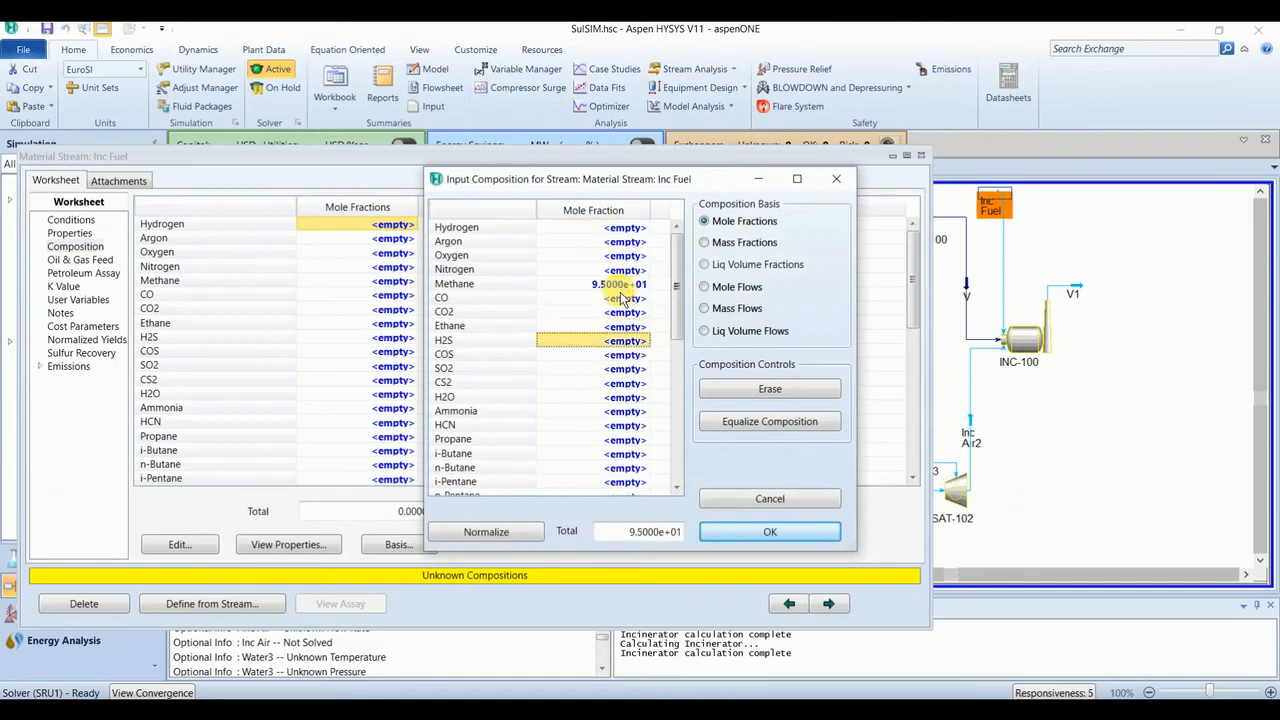
{"action": "key", "text": "Down"}
{"action": "key", "text": "Down"}
{"action": "key", "text": "Up"}
{"action": "key", "text": "Up"}
{"action": "key", "text": "Up"}
{"action": "type", "text": "3"}
- Enter 2 for propane in Inc Fuel's composition, accept it, and close the stream
{"action": "key", "text": "Down"}
{"action": "key", "text": "Down"}
{"action": "key", "text": "Down"}
{"action": "key", "text": "Down"}
{"action": "key", "text": "Down"}
{"action": "key", "text": "Down"}
{"action": "key", "text": "Down"}
{"action": "key", "text": "Down"}
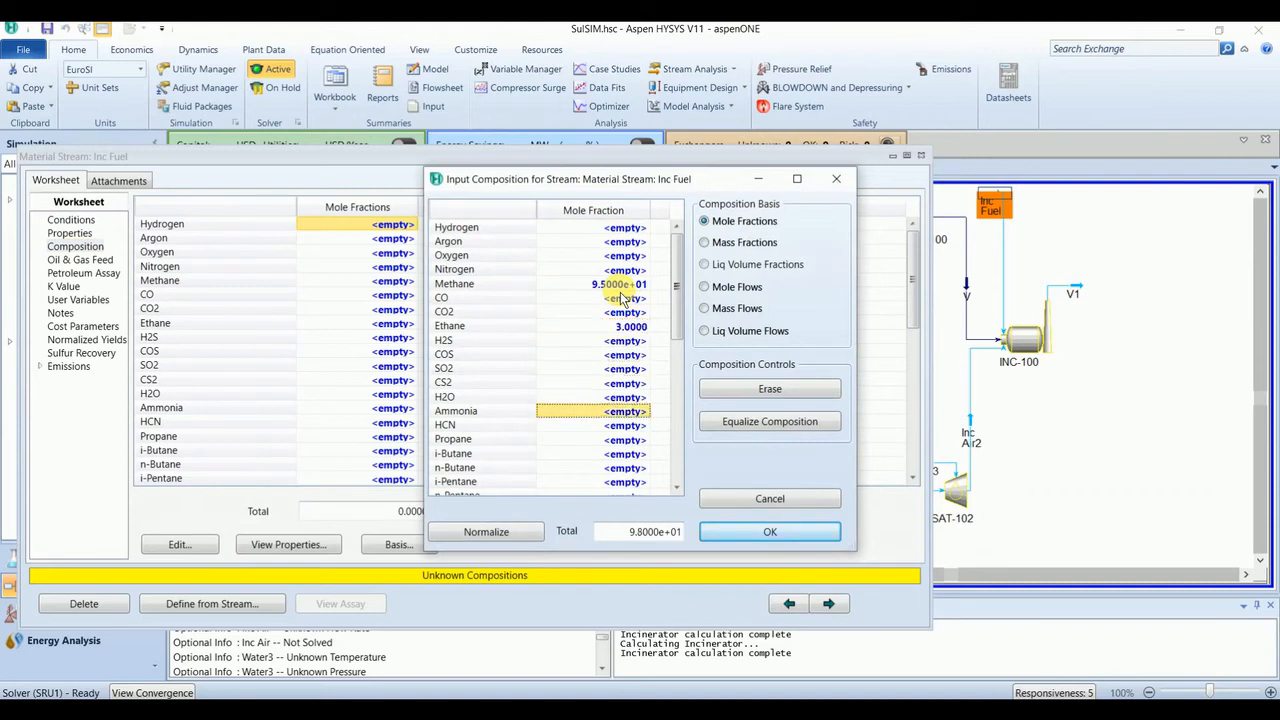
{"action": "type", "text": "1"}
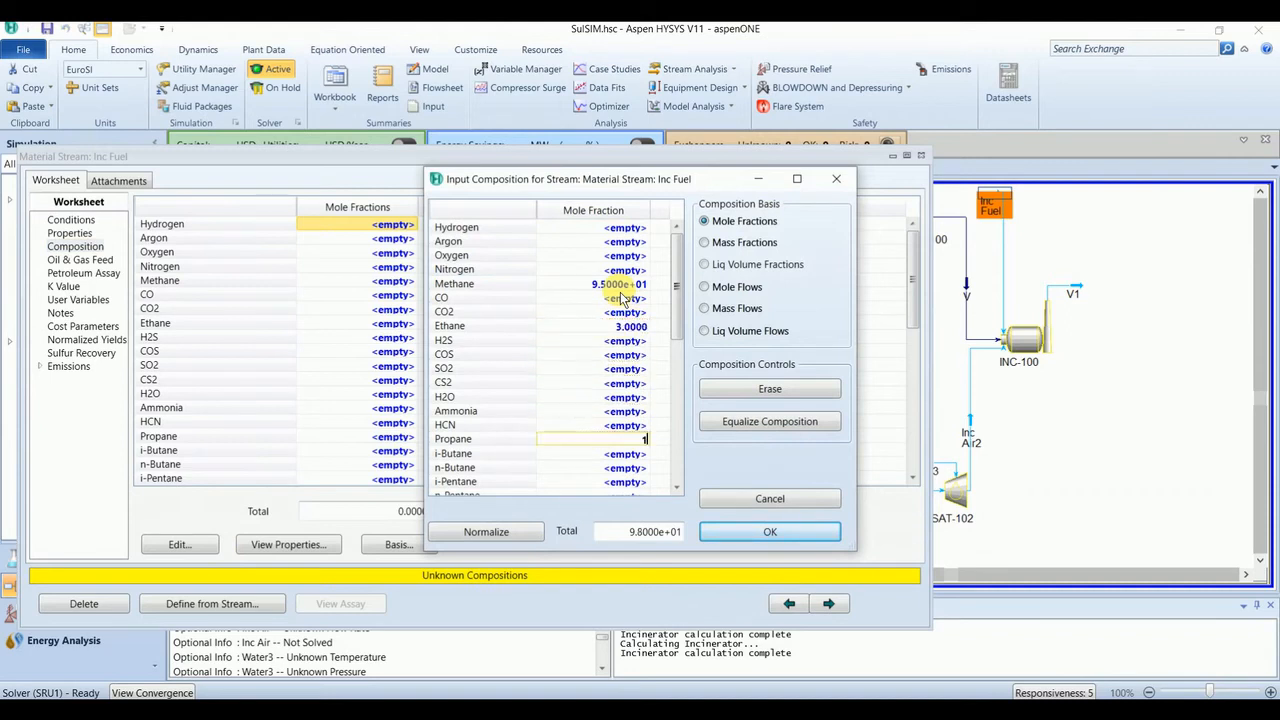
{"action": "key", "text": "Return"}
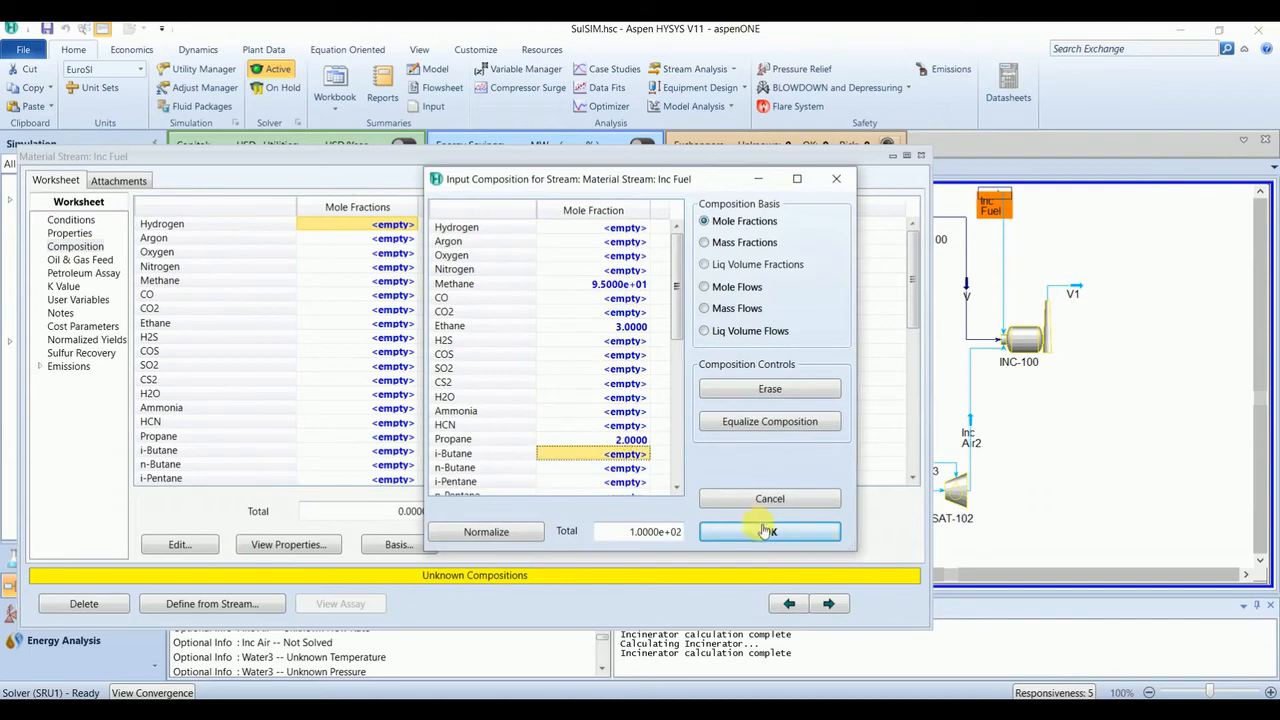
{"action": "left_click", "coordinate": [765, 531]}
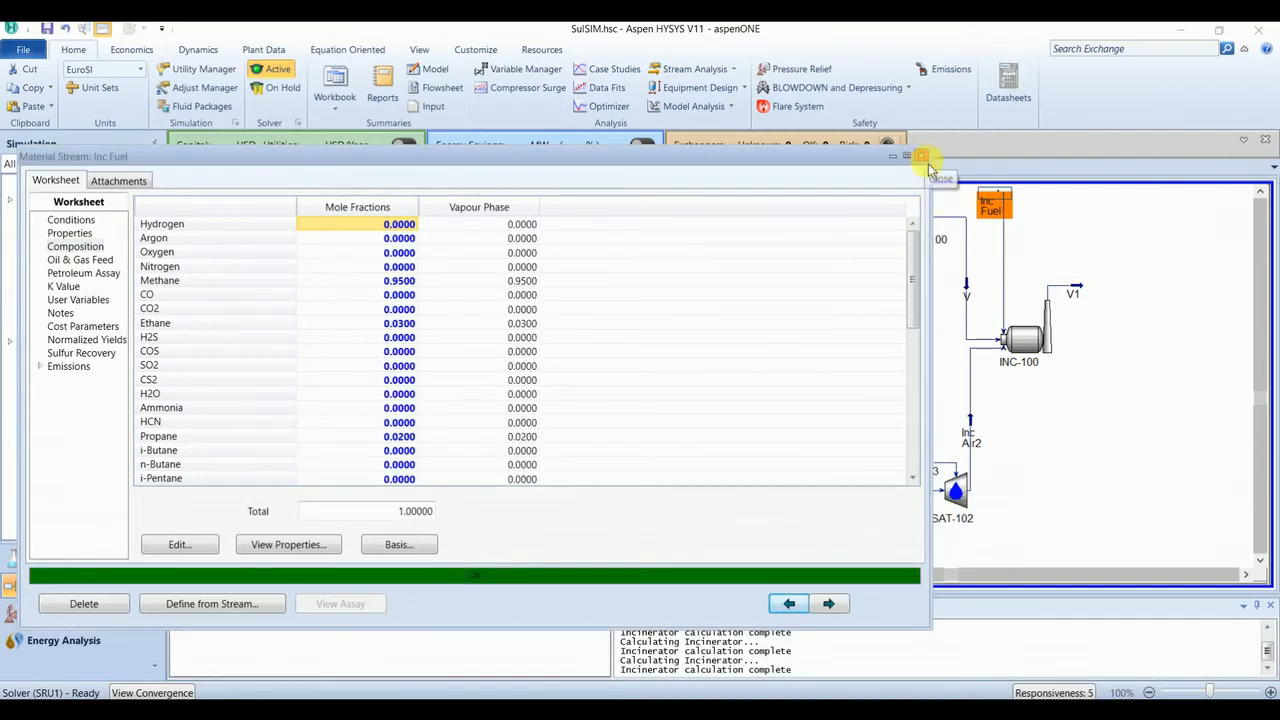
{"action": "left_click", "coordinate": [922, 158]}
- Review the stream conditions and compositions around incinerator INC-100
{"action": "double_click", "coordinate": [1022, 350]}
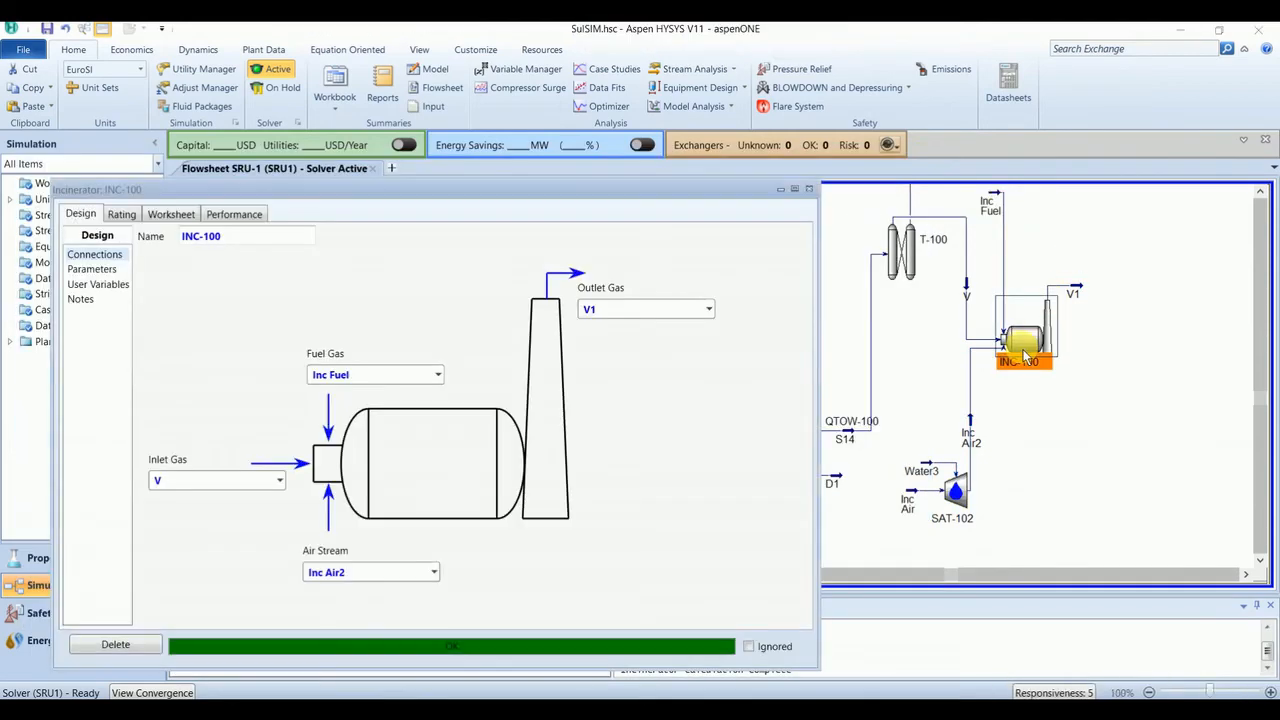
{"action": "left_click", "coordinate": [181, 218]}
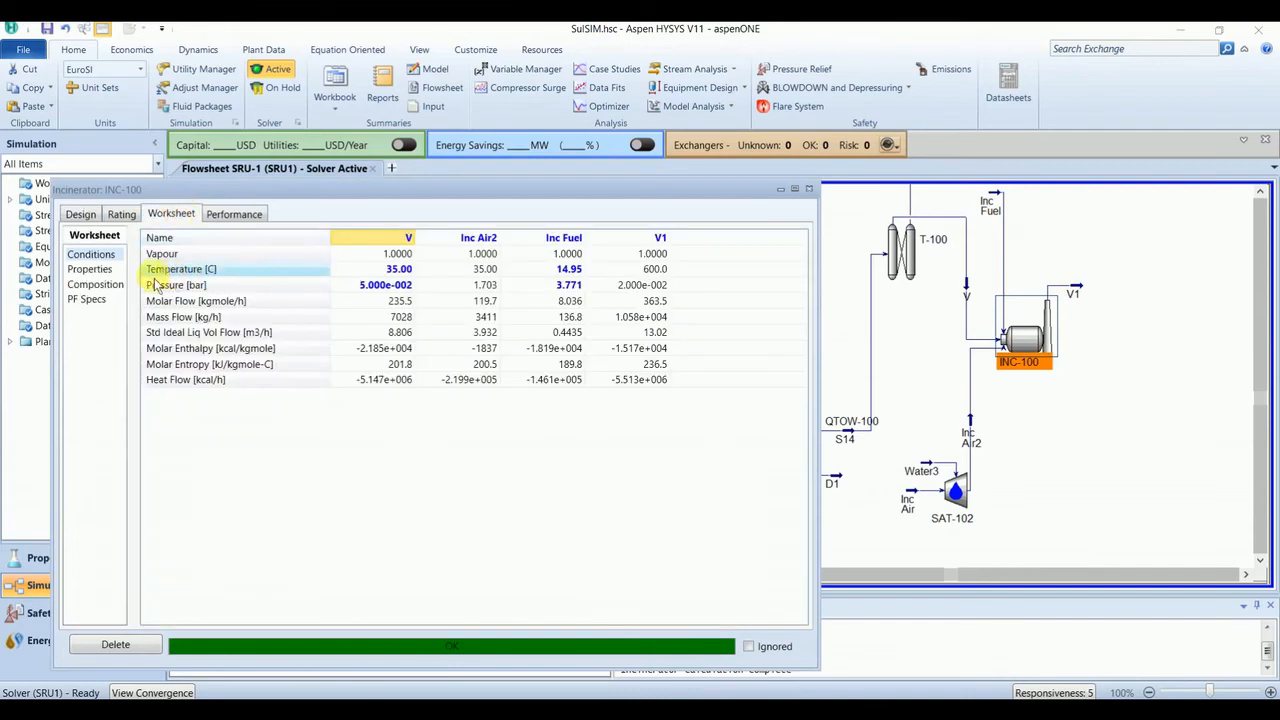
{"action": "left_click", "coordinate": [95, 284]}
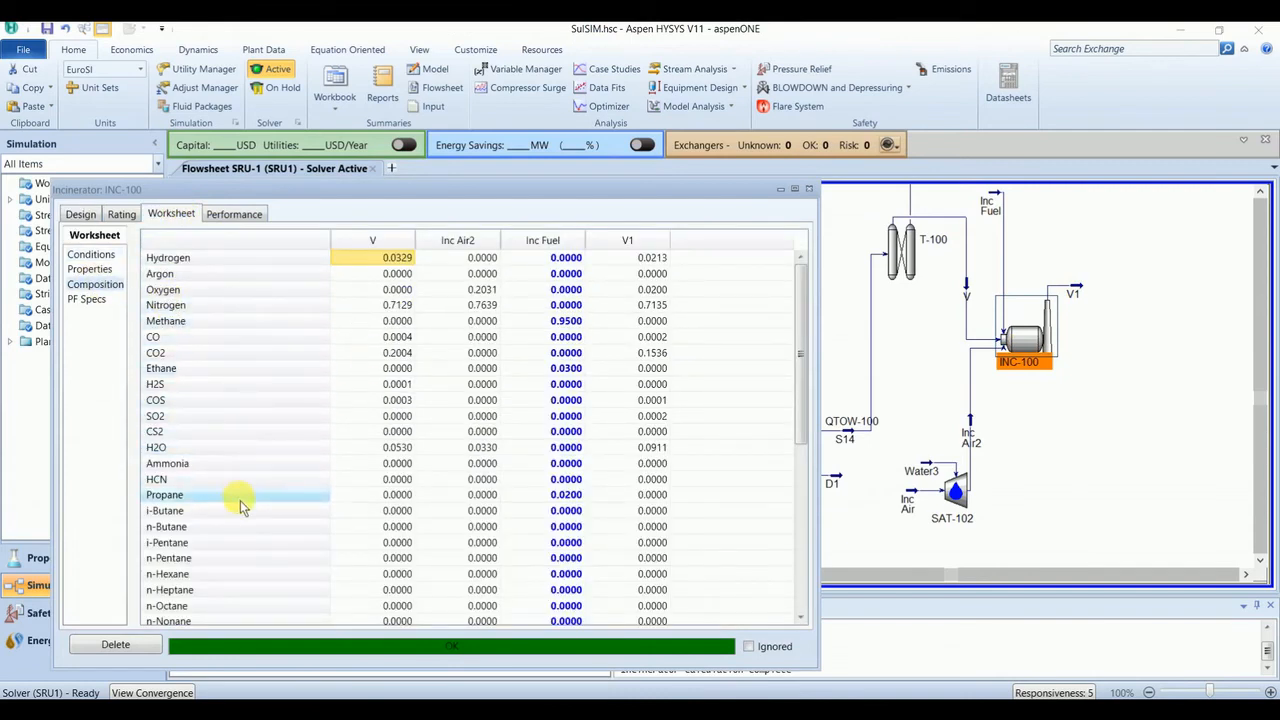
{"action": "left_click", "coordinate": [809, 189]}
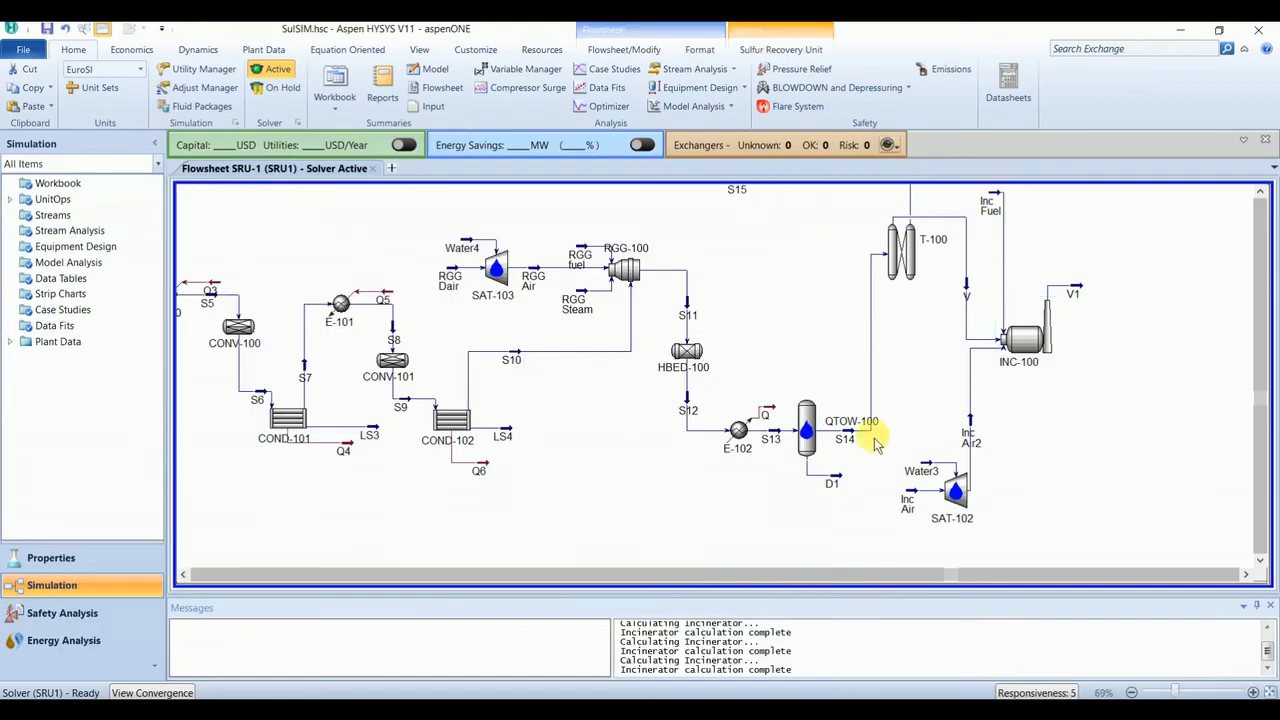
- Move the end of T-100's recycle gas stream S15 farther up and away from the RGG-100 area
{"action": "left_click", "coordinate": [1269, 692]}
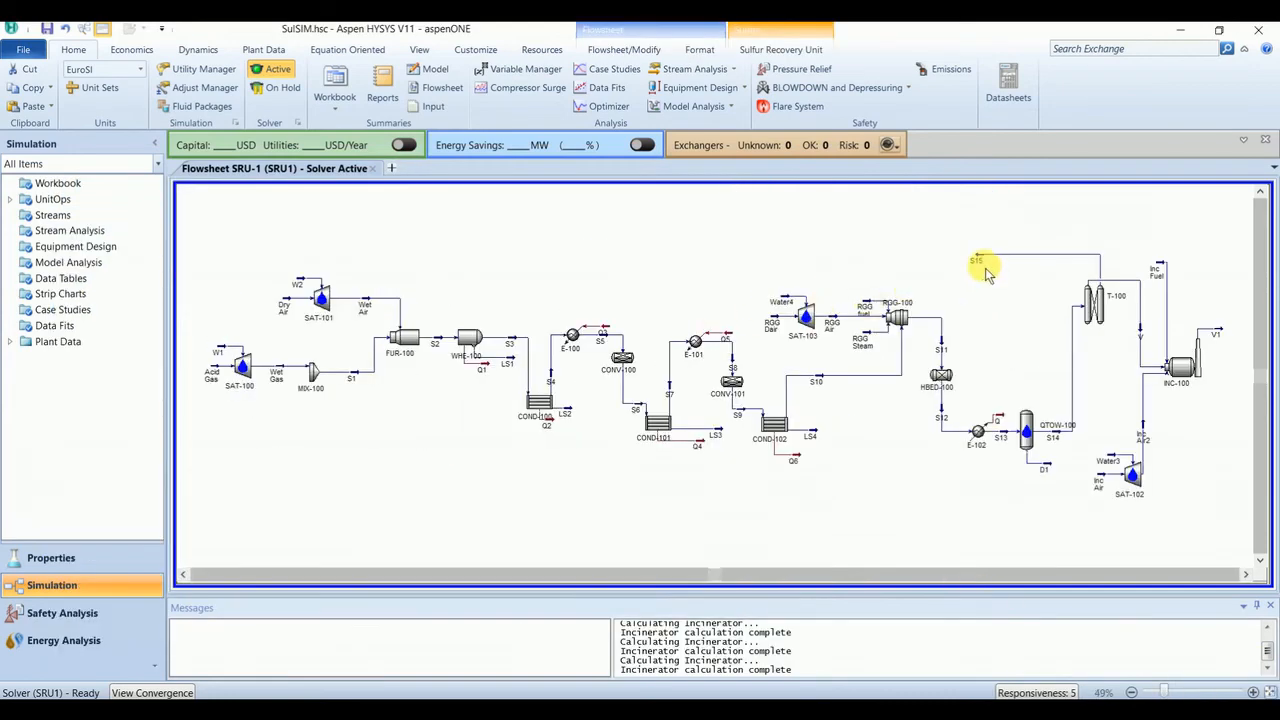
{"action": "left_click_drag", "start_coordinate": [973, 258], "coordinate": [935, 225]}
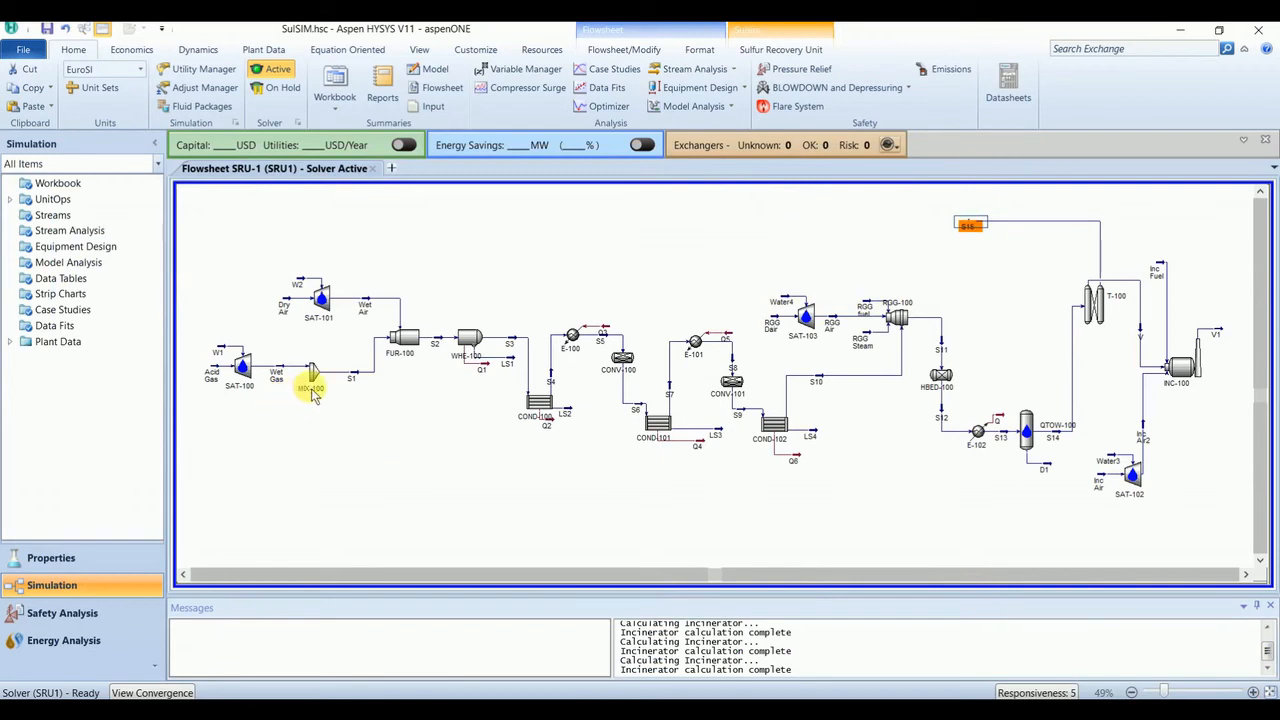
{"action": "left_click", "coordinate": [360, 478]}
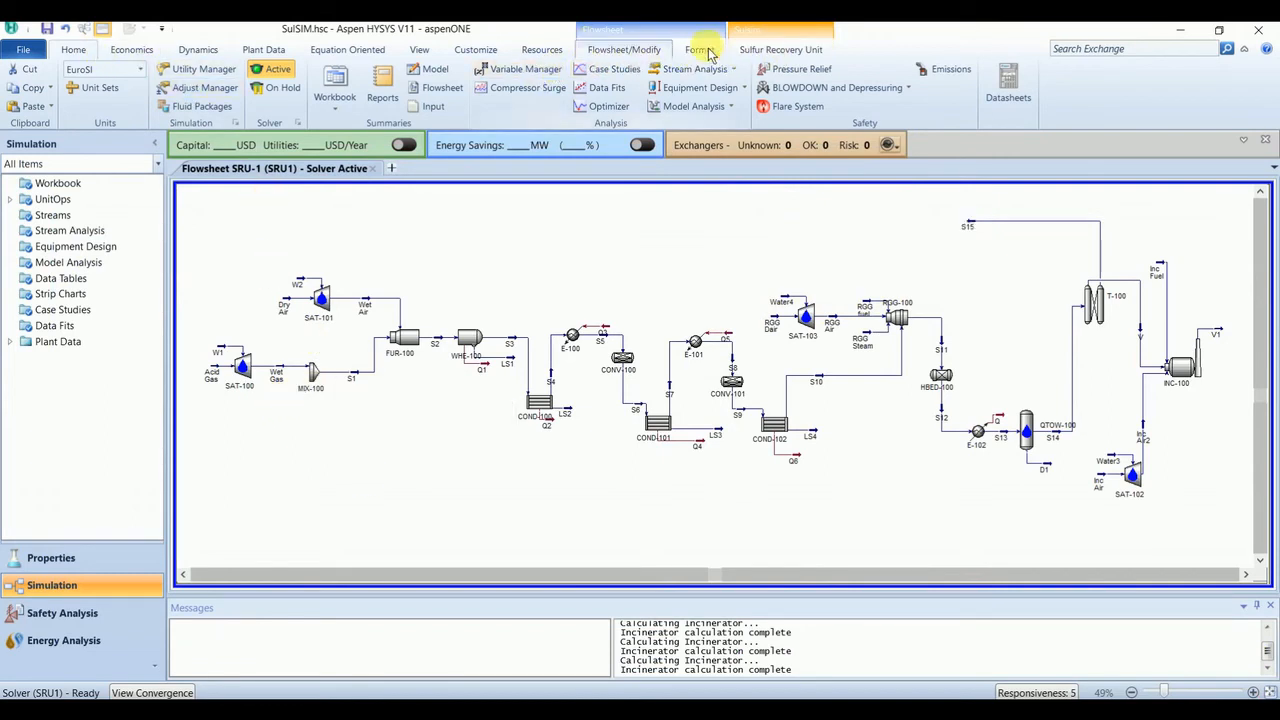
- Add a new material stream beside the inlet of mixer MIX-100 and name it Recyl
{"action": "left_click", "coordinate": [610, 48]}
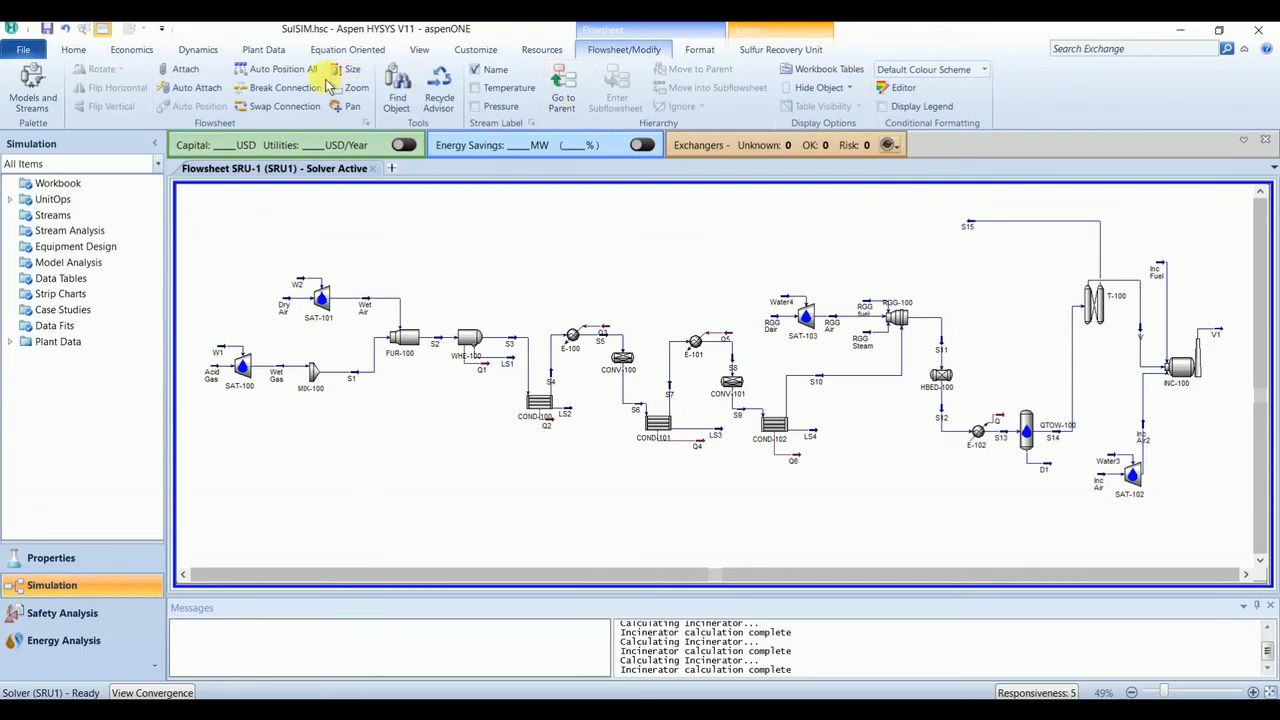
{"action": "left_click", "coordinate": [32, 88]}
{"action": "left_click", "coordinate": [83, 156]}
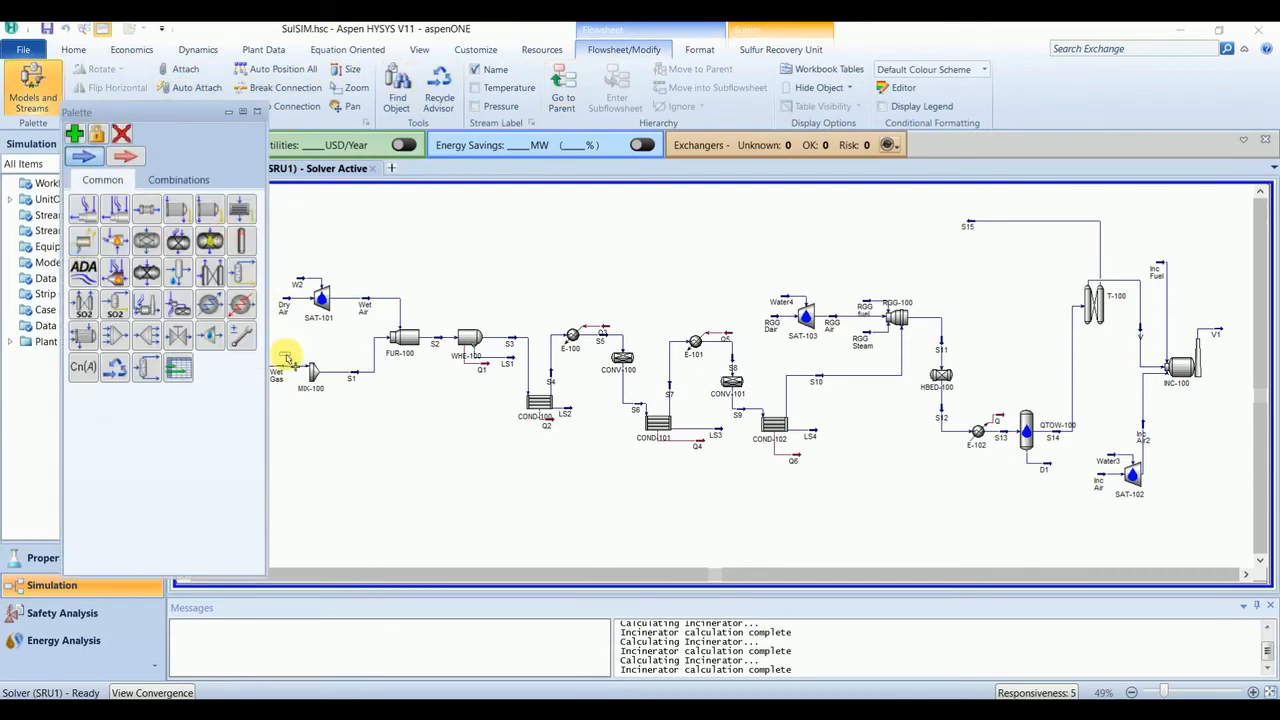
{"action": "left_click", "coordinate": [286, 350]}
{"action": "double_click", "coordinate": [287, 352]}
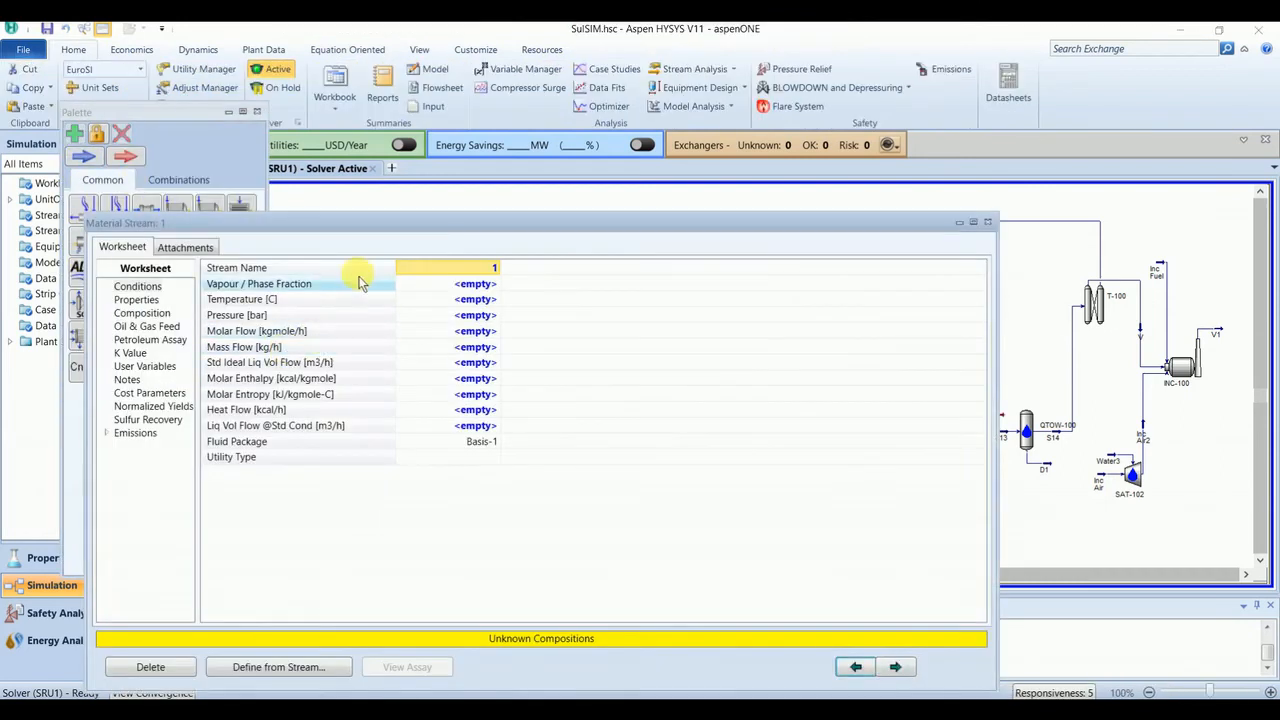
{"action": "type", "text": "Recyl"}
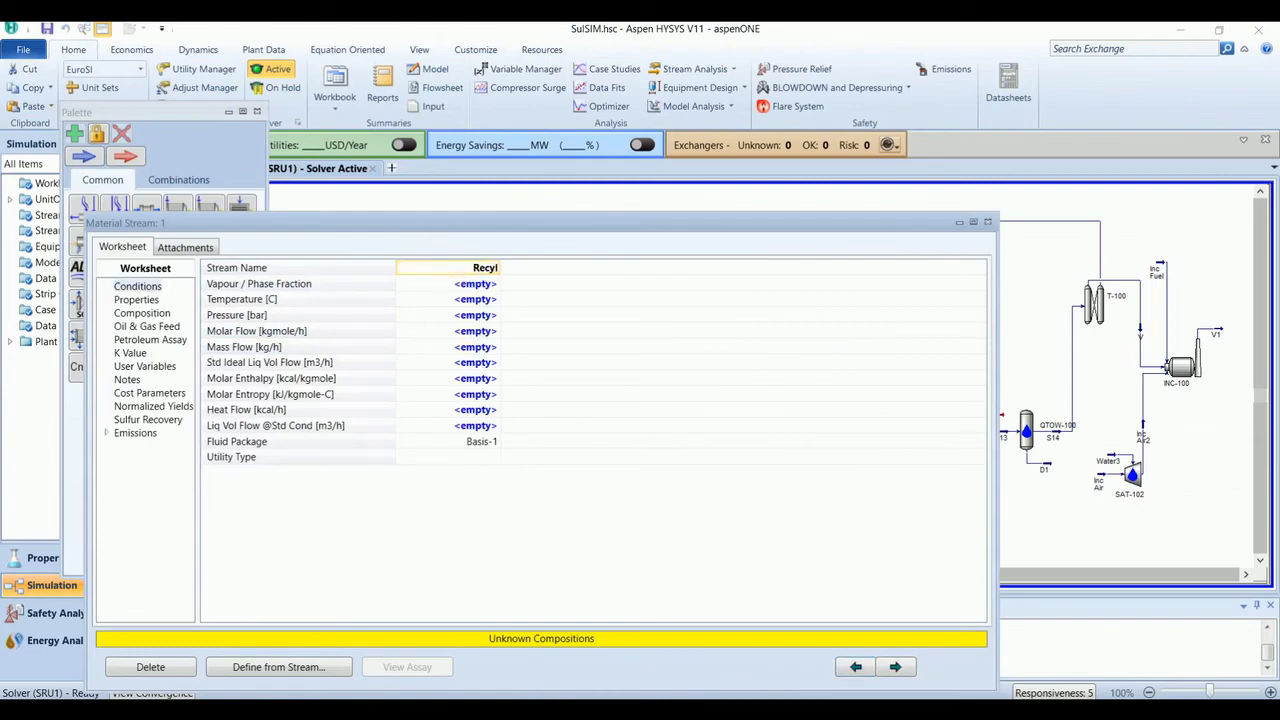
{"action": "left_click", "coordinate": [470, 299]}
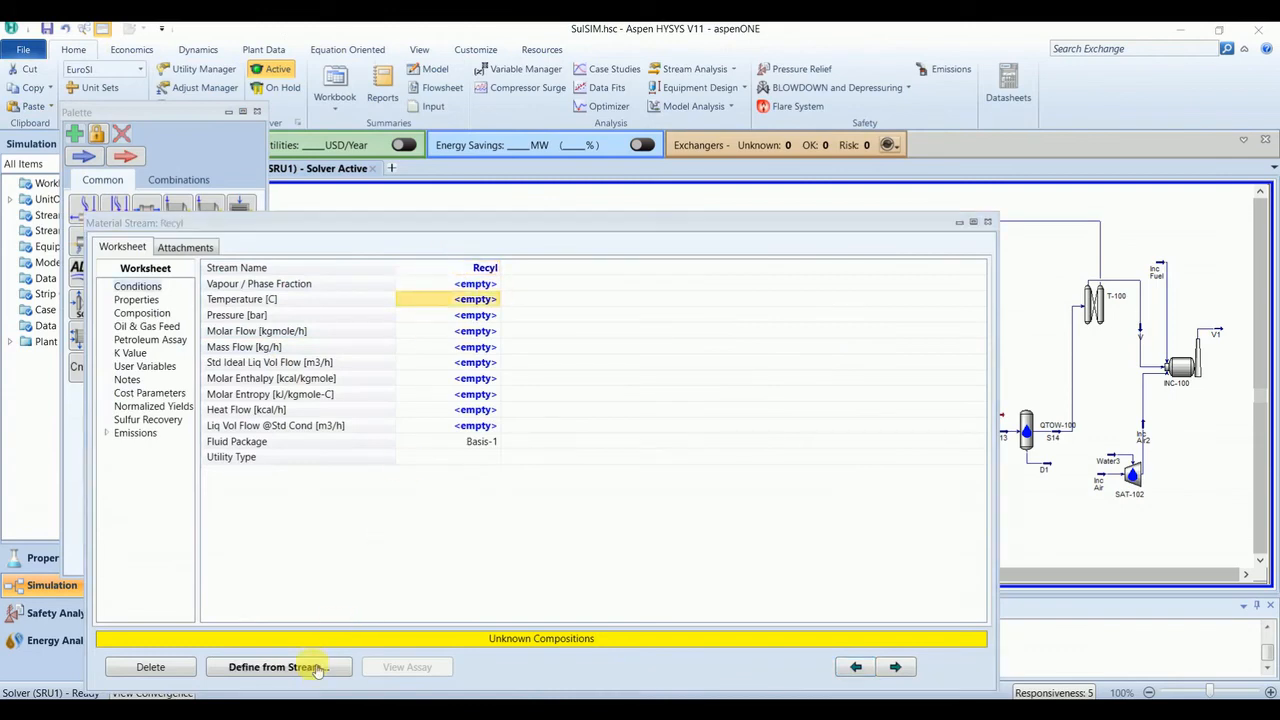
- Define Recyl from stream S15, copying temperature, pressure, composition and molar flow, and close the stream
{"action": "scroll", "coordinate": [588, 251], "scroll_direction": "down", "scroll_amount": 2}
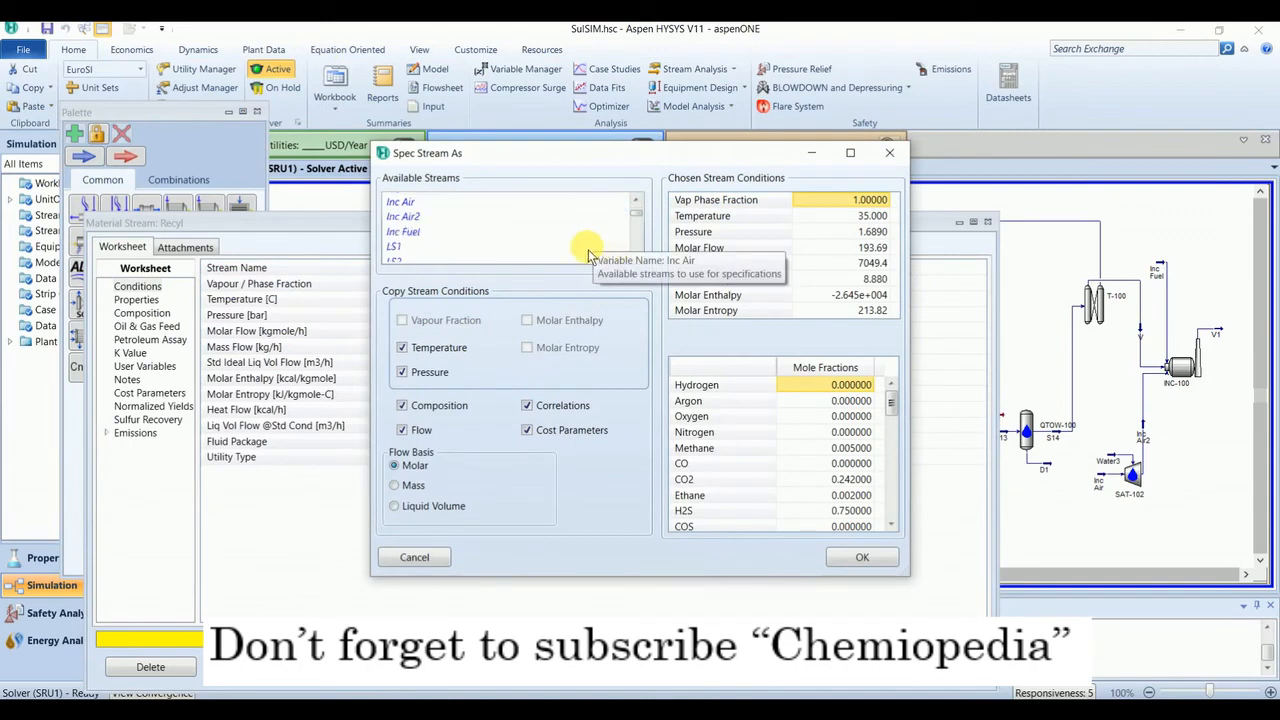
{"action": "scroll", "coordinate": [455, 265], "scroll_direction": "down", "scroll_amount": 2}
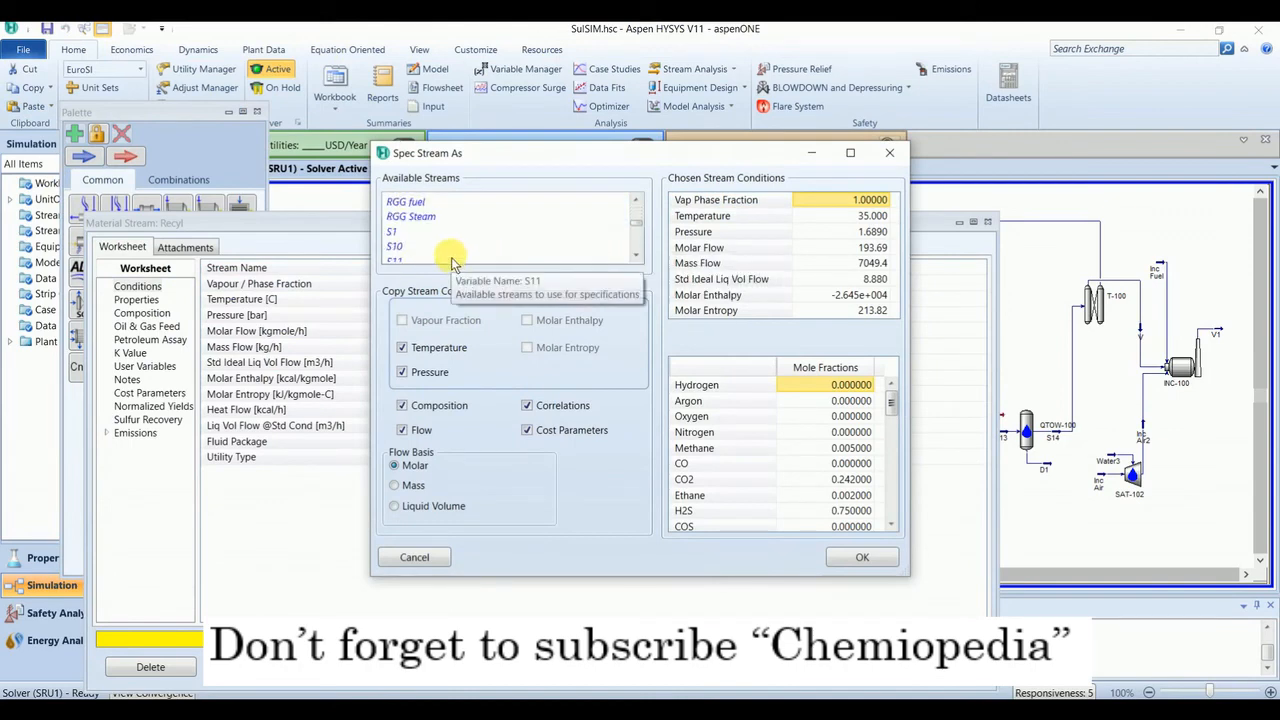
{"action": "scroll", "coordinate": [452, 262], "scroll_direction": "down", "scroll_amount": 3}
{"action": "left_click", "coordinate": [398, 232]}
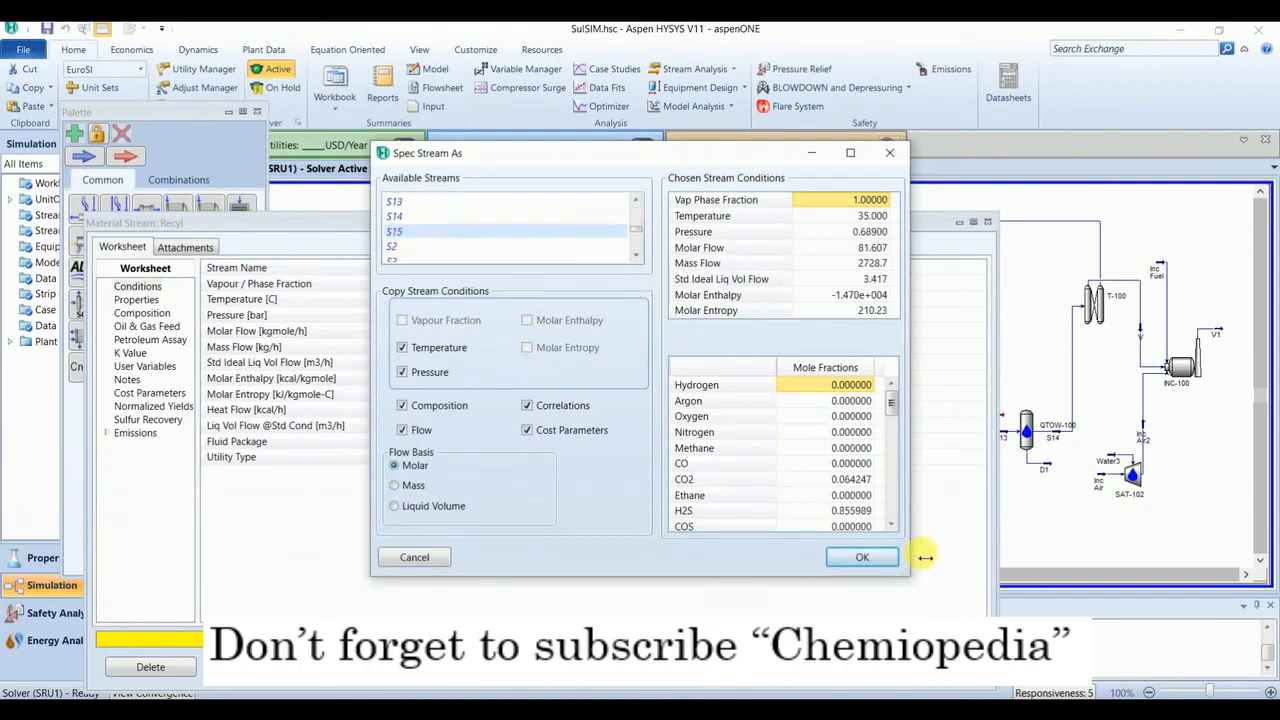
{"action": "left_click", "coordinate": [862, 557]}
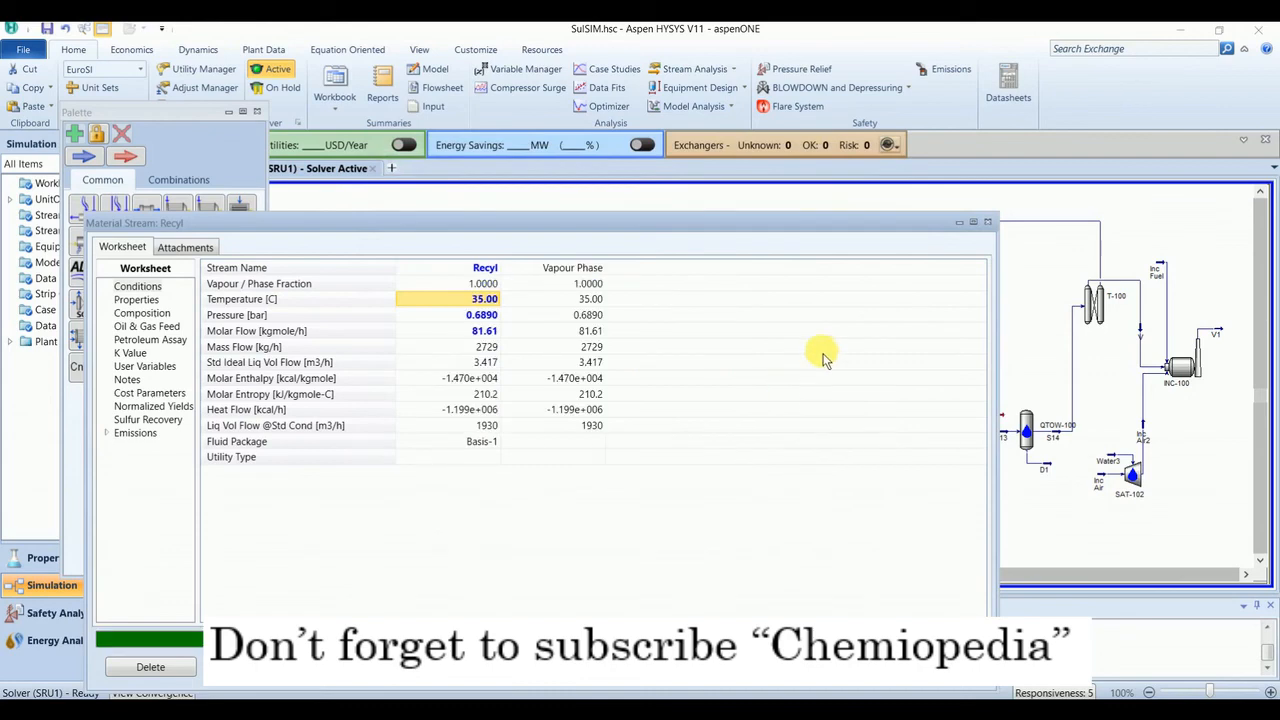
{"action": "left_click", "coordinate": [988, 224]}
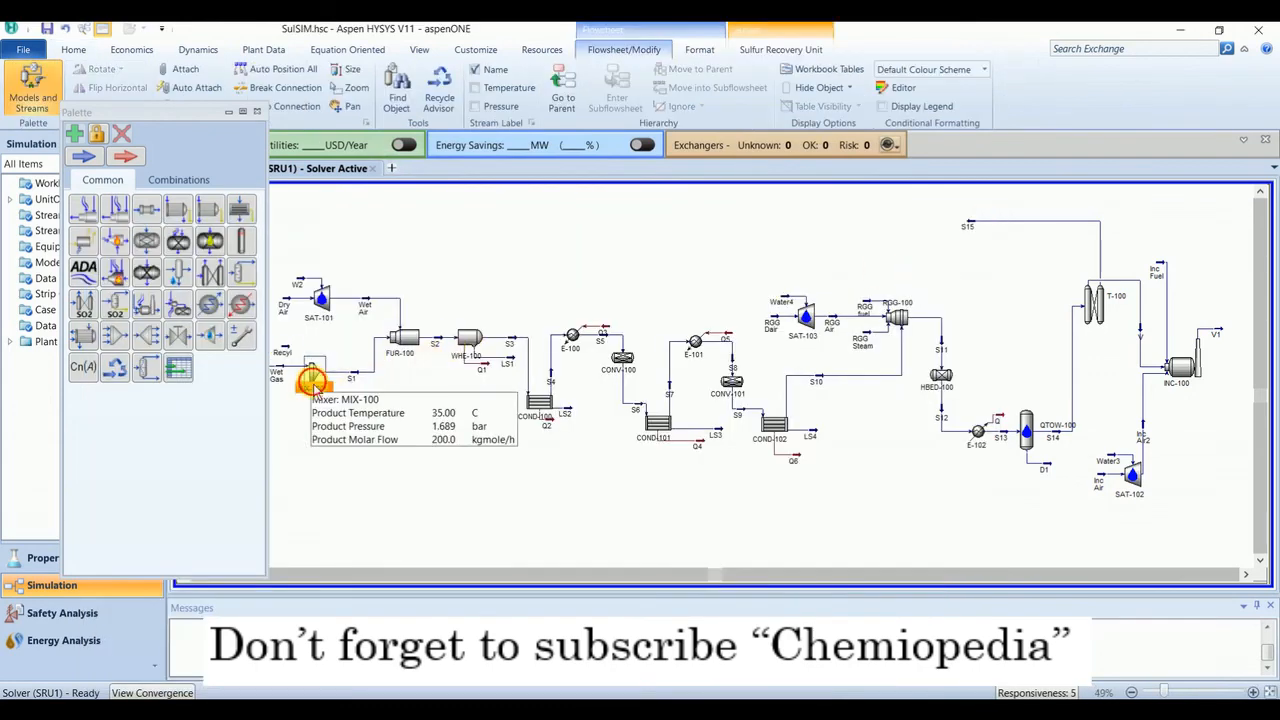
- Connect Recyl as an additional inlet of mixer MIX-100 and reposition the stream above SAT-100
{"action": "double_click", "coordinate": [312, 386]}
{"action": "left_click", "coordinate": [334, 476]}
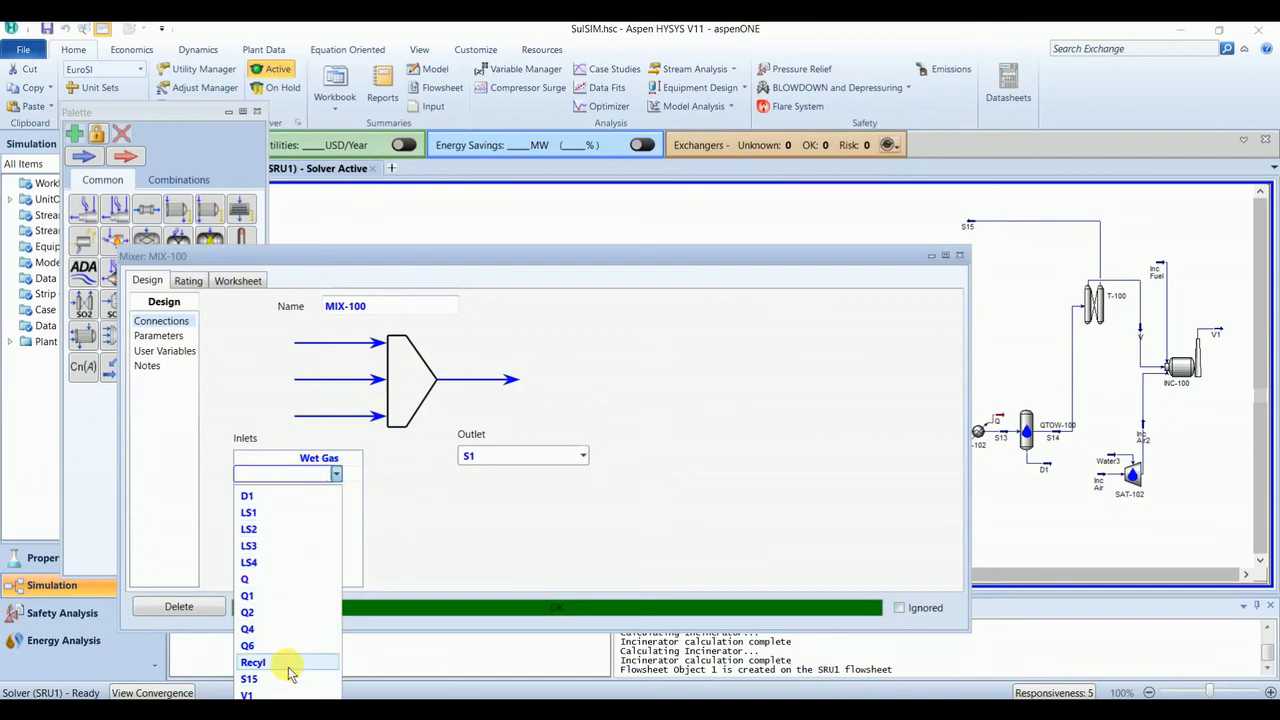
{"action": "left_click", "coordinate": [253, 662]}
{"action": "left_click", "coordinate": [959, 256]}
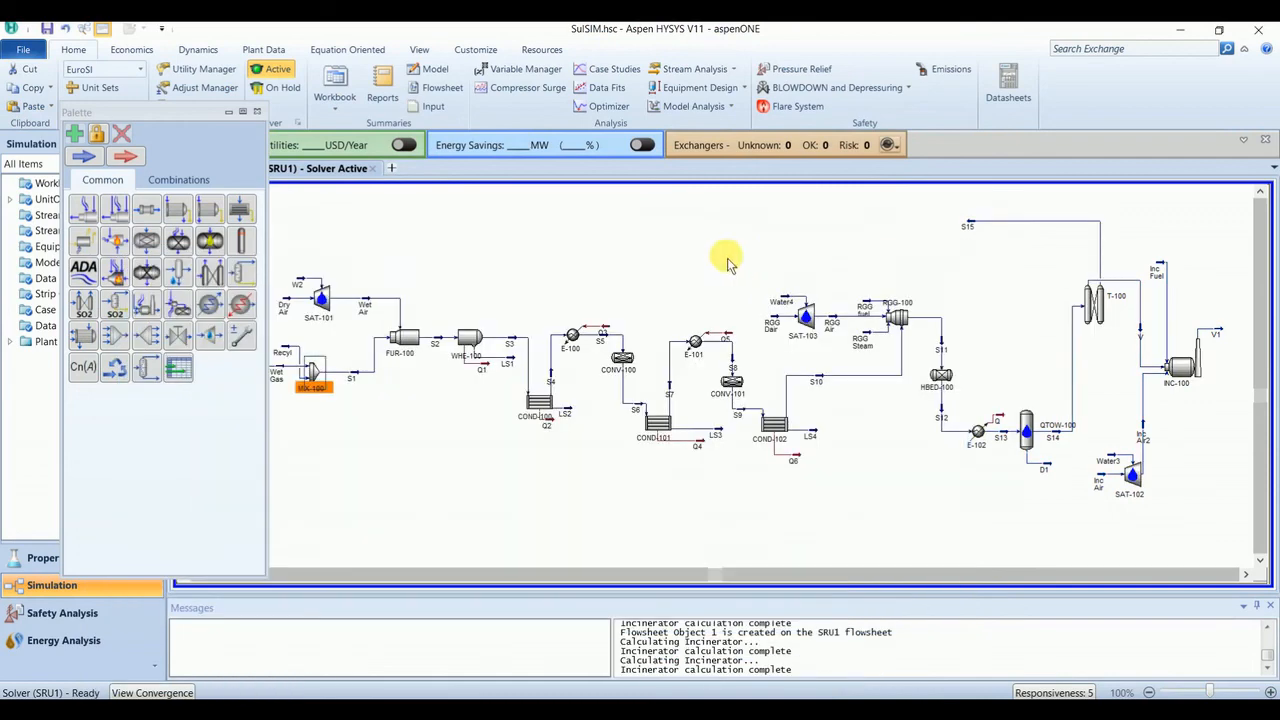
{"action": "left_click", "coordinate": [256, 111]}
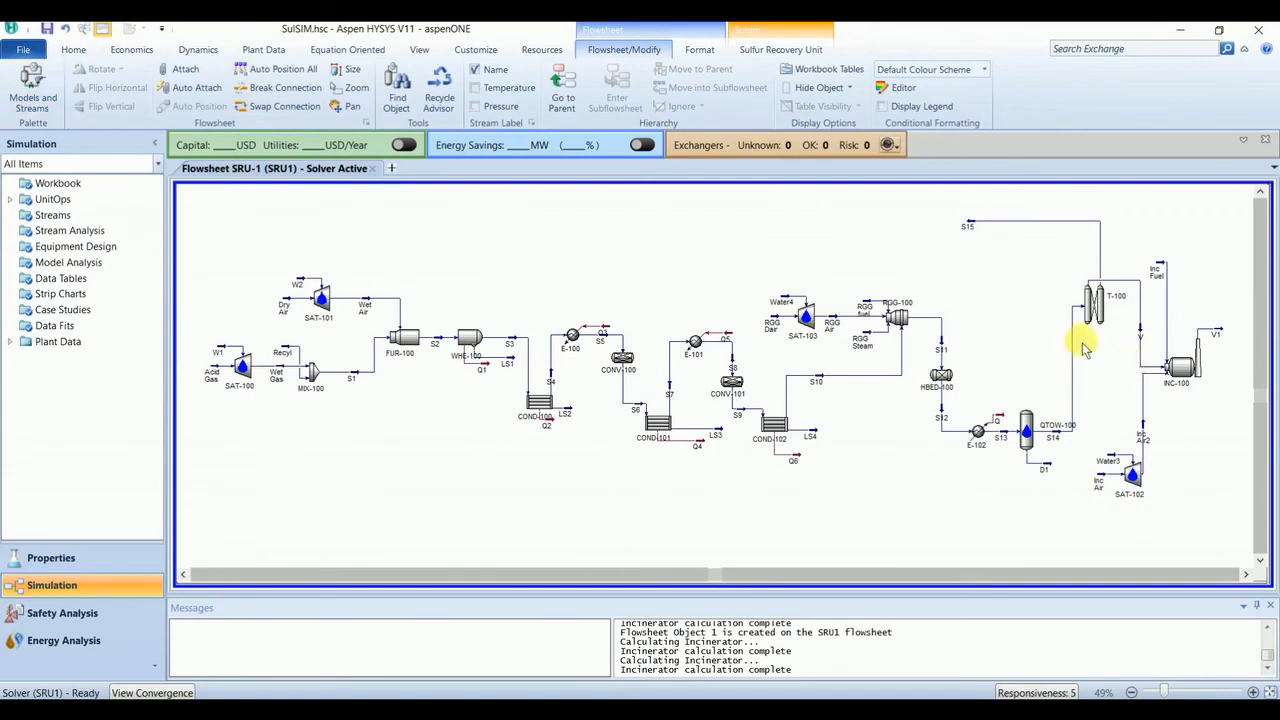
{"action": "mouse_move", "coordinate": [286, 350]}
{"action": "left_click_drag", "start_coordinate": [286, 350], "coordinate": [260, 336]}
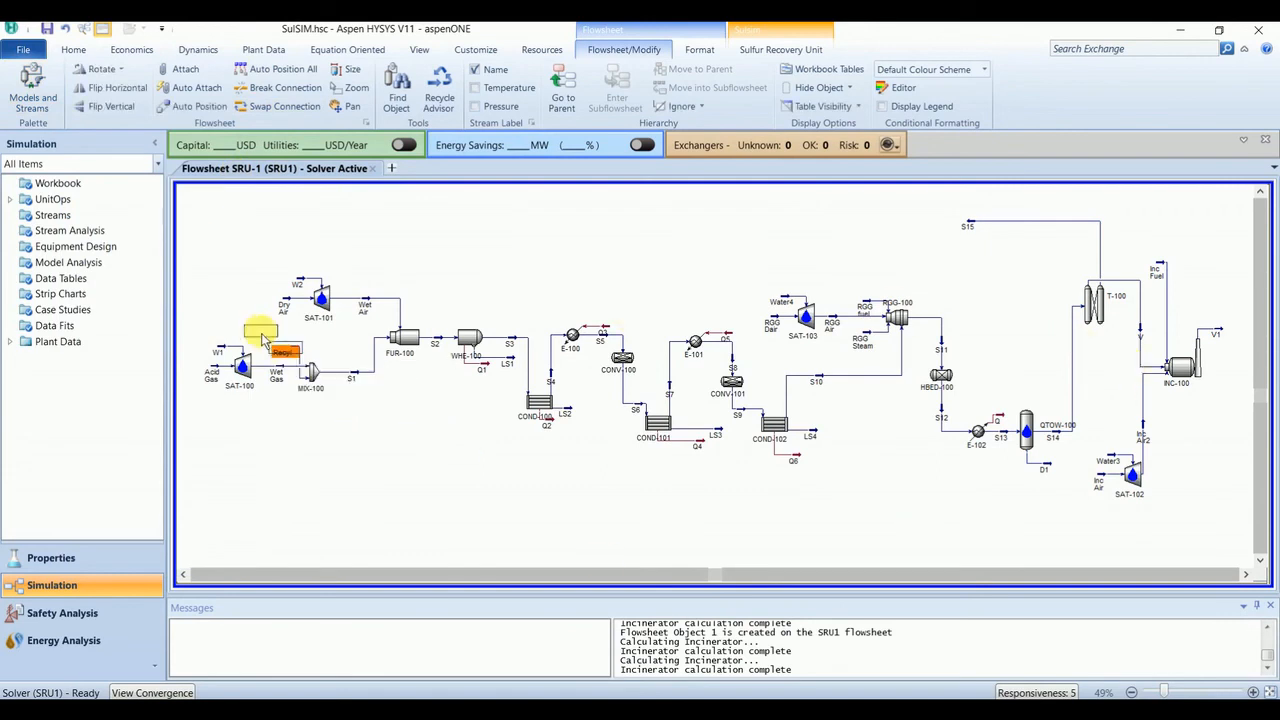
- Add a Recycle block to the flowsheet above SAT-101
{"action": "left_click", "coordinate": [38, 90]}
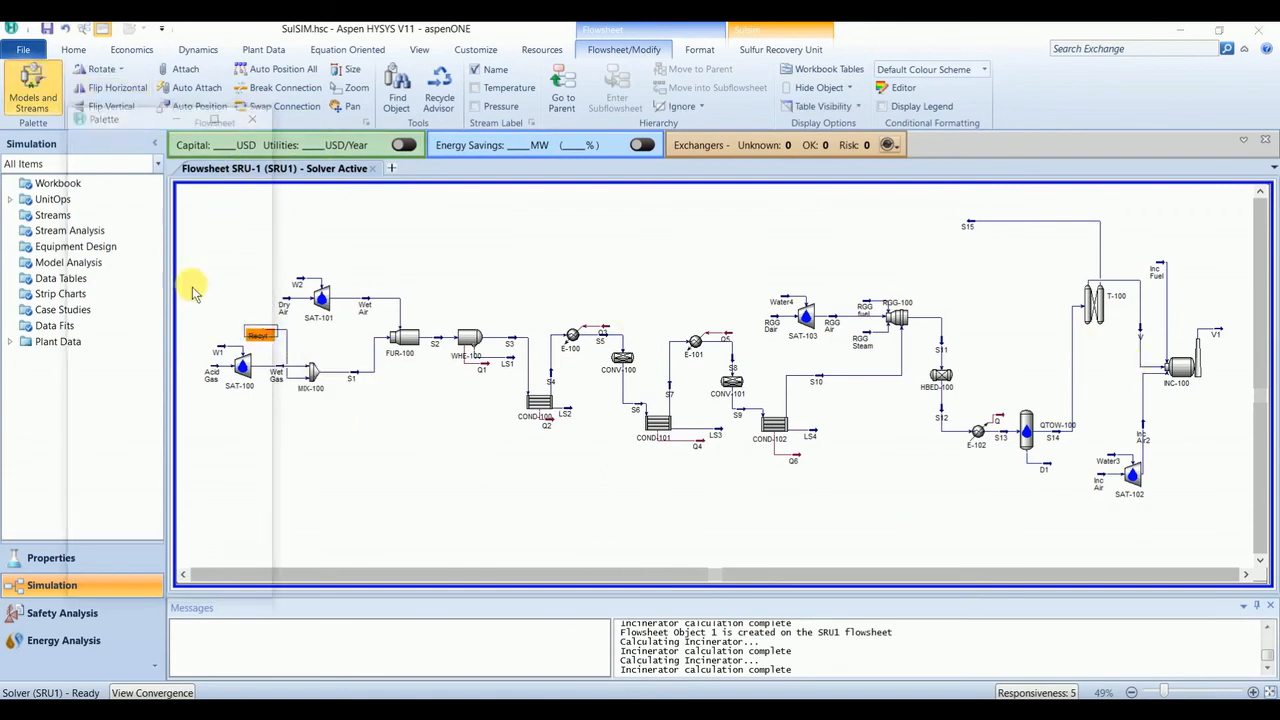
{"action": "left_click", "coordinate": [115, 367]}
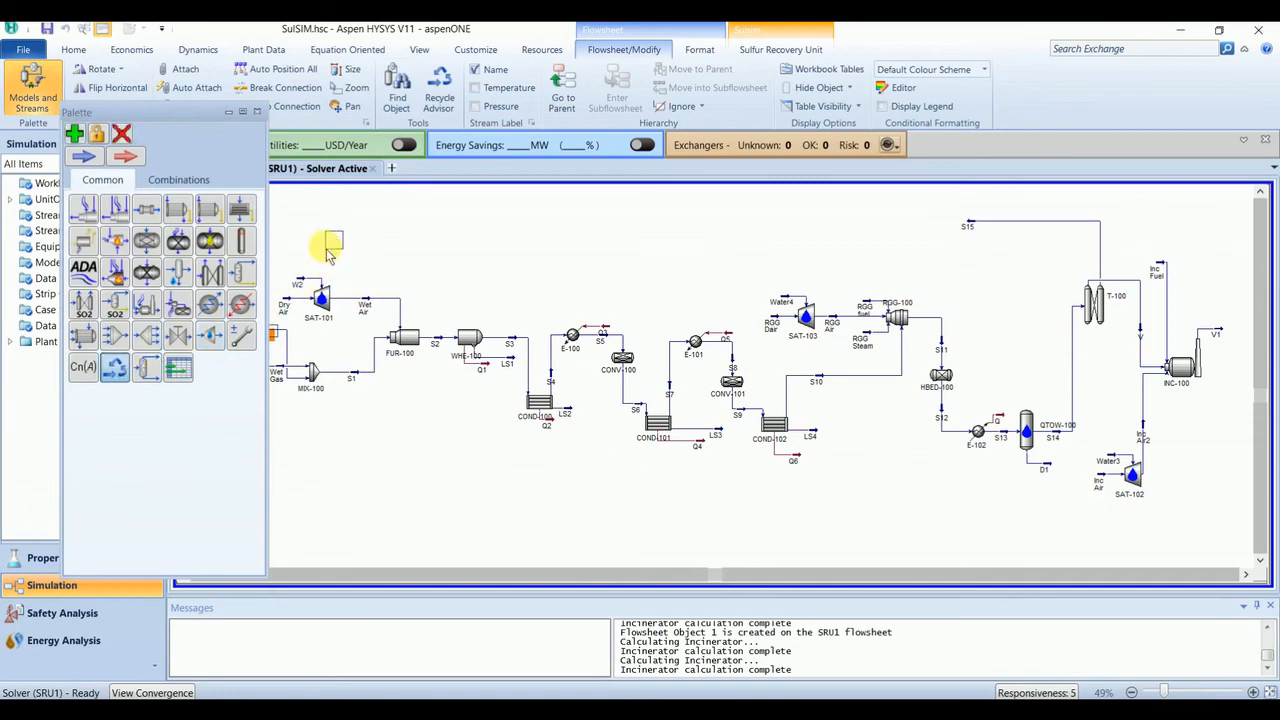
{"action": "left_click", "coordinate": [334, 242]}
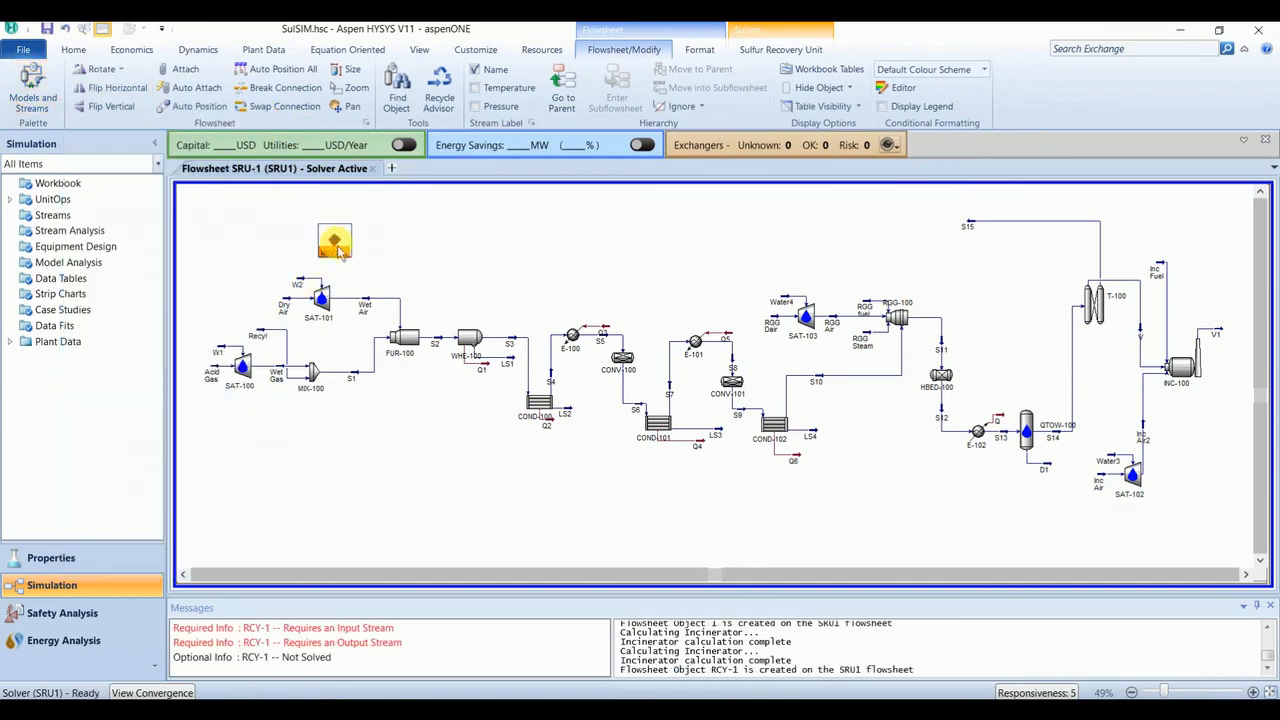
- Connect S15 as the recycle block's inlet and Recyl as its outlet, and move the block up level with the S15 line
{"action": "double_click", "coordinate": [335, 245]}
{"action": "left_click", "coordinate": [272, 297]}
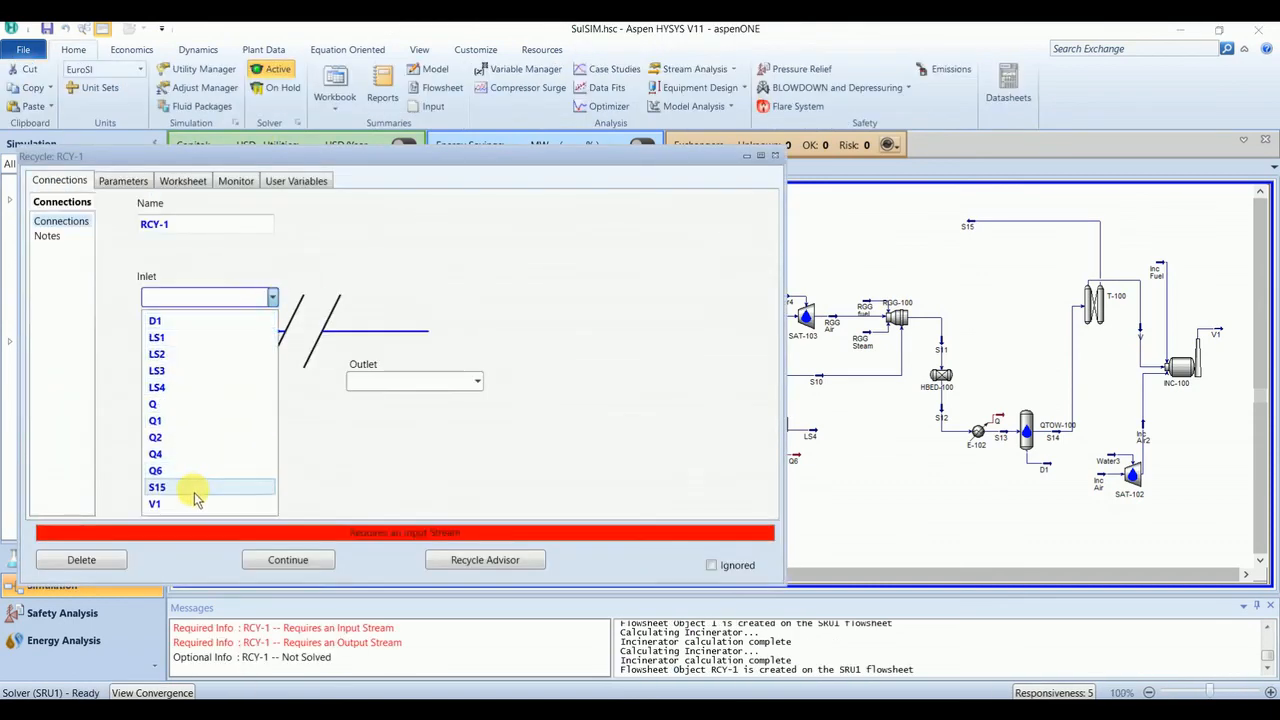
{"action": "left_click", "coordinate": [190, 488]}
{"action": "left_click", "coordinate": [479, 382]}
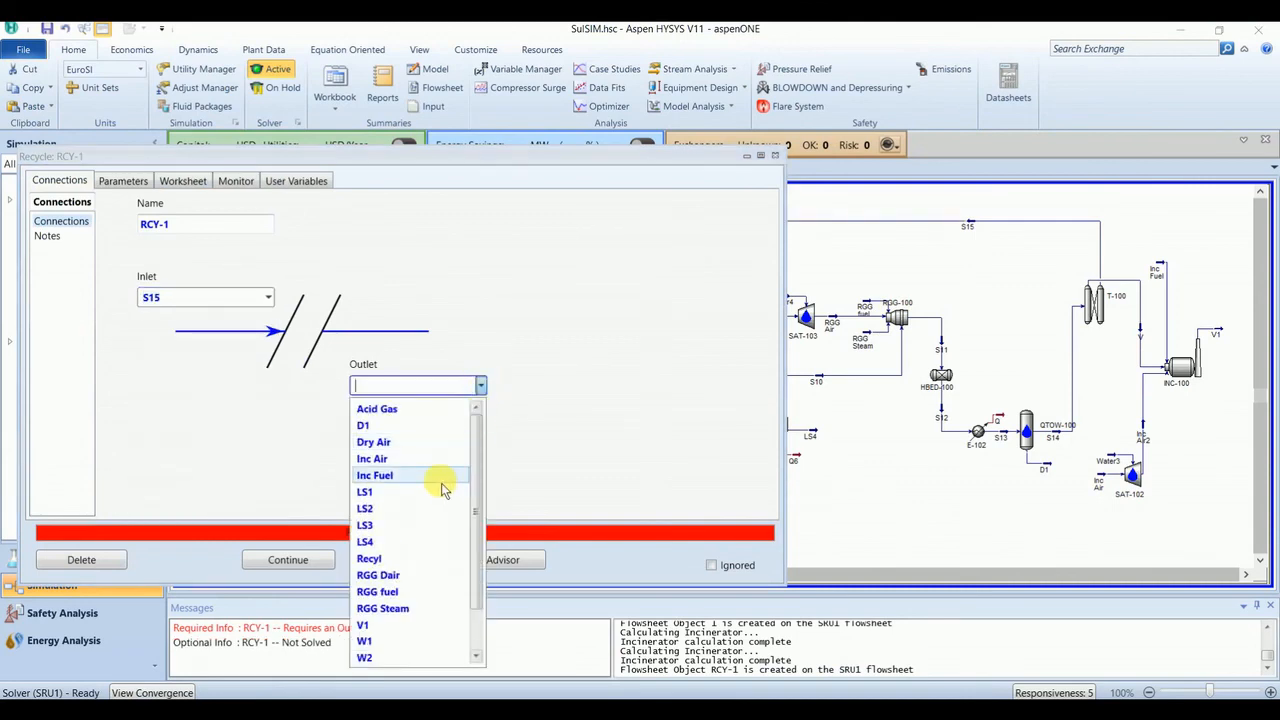
{"action": "left_click", "coordinate": [428, 557]}
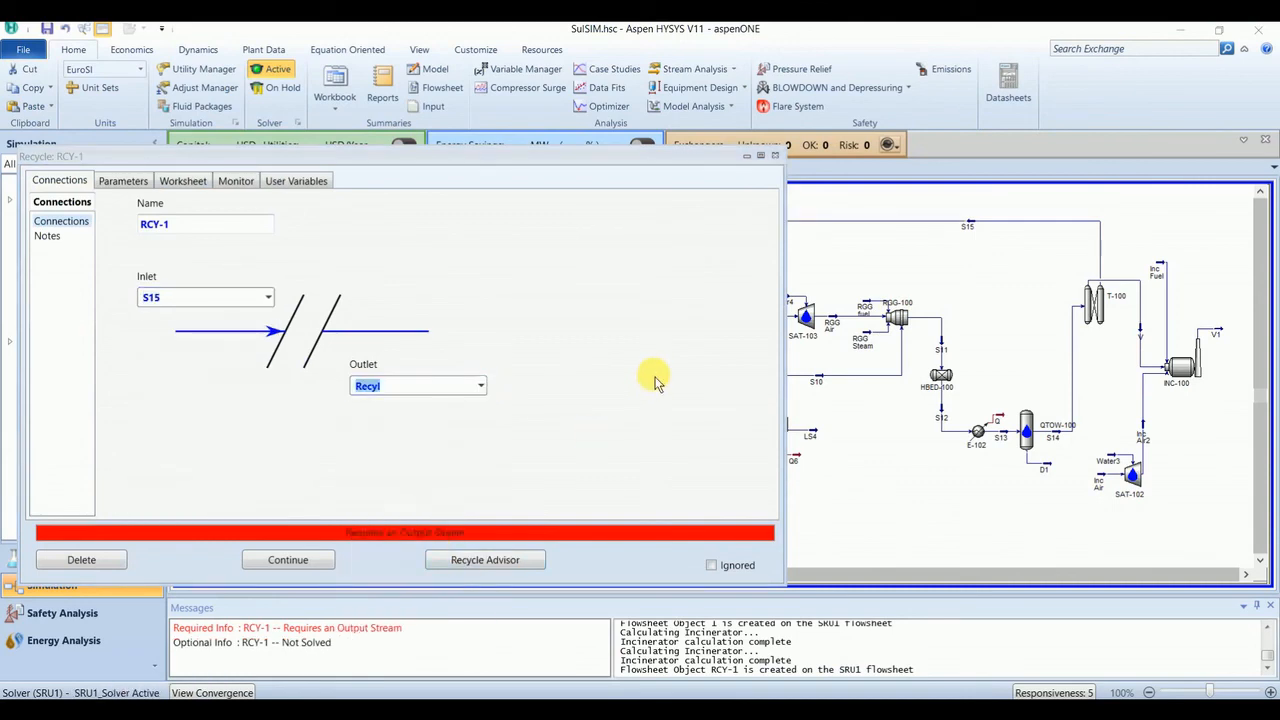
{"action": "left_click", "coordinate": [775, 156]}
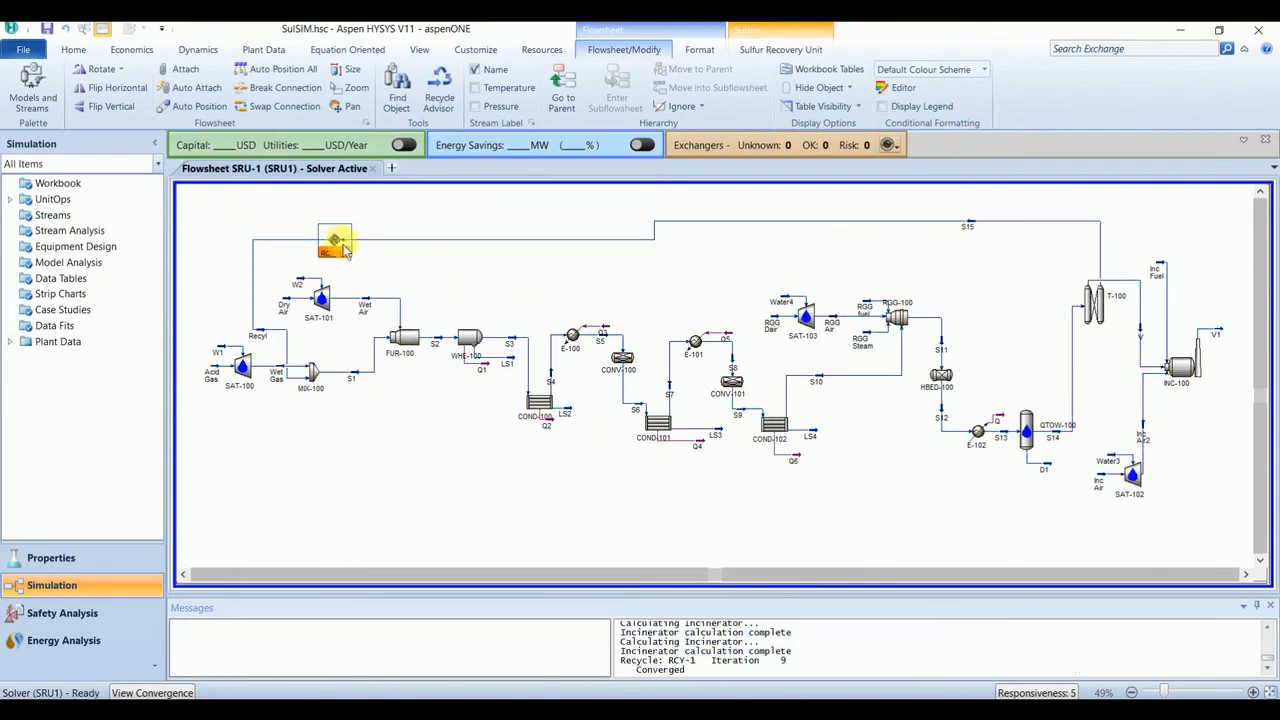
{"action": "left_click_drag", "start_coordinate": [333, 242], "coordinate": [330, 221]}
{"action": "left_click", "coordinate": [608, 258]}
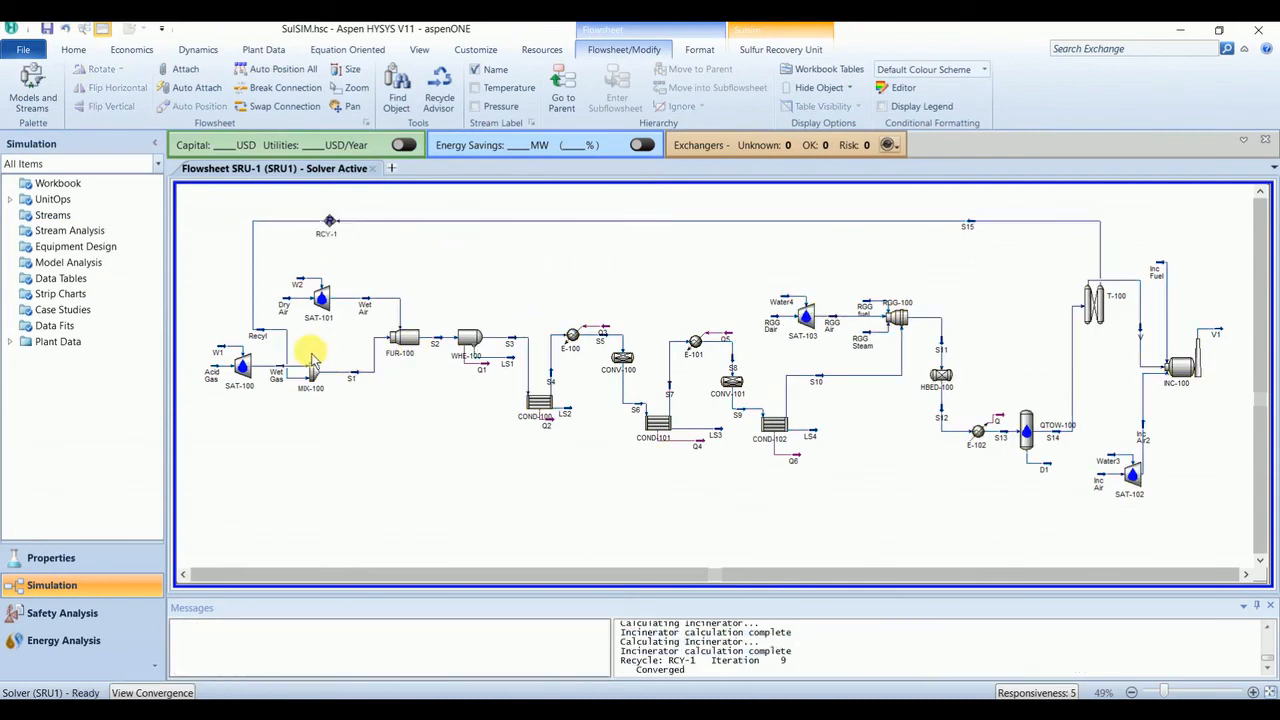